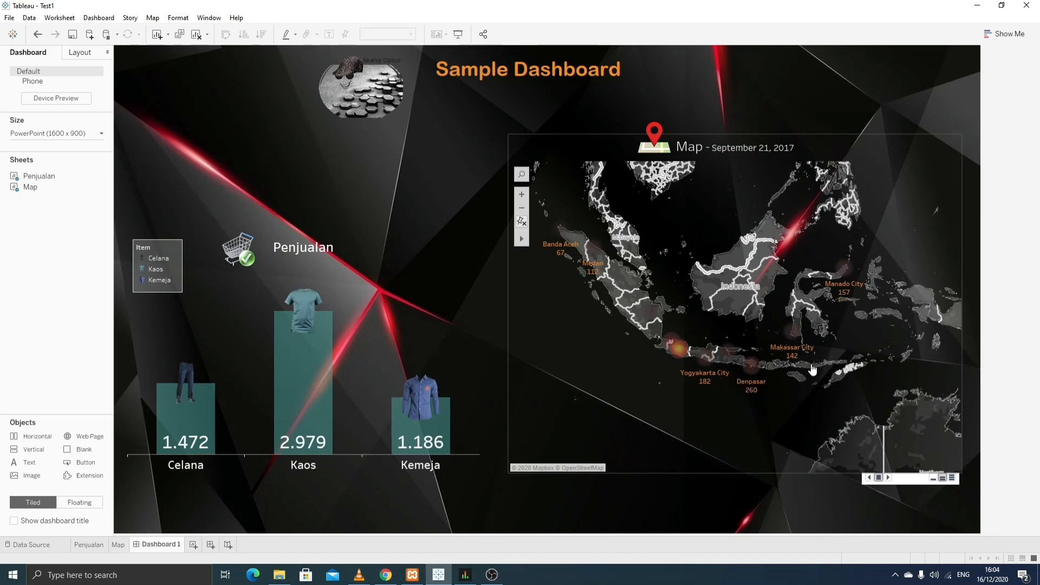
# - Select the Indonesia city map sheet on the dashboard
pyautogui.moveTo(746, 395)
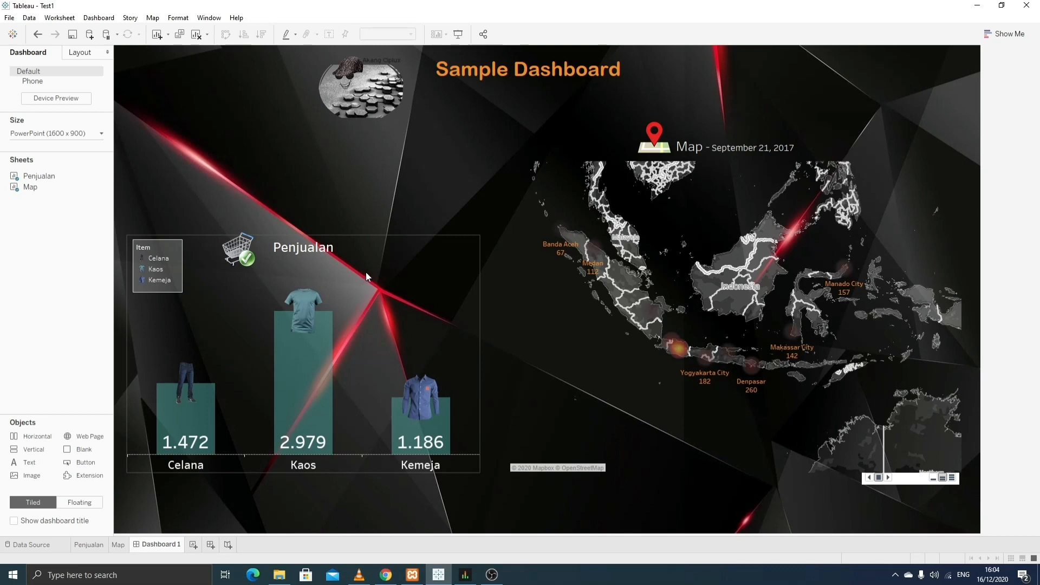
pyautogui.click(737, 189)
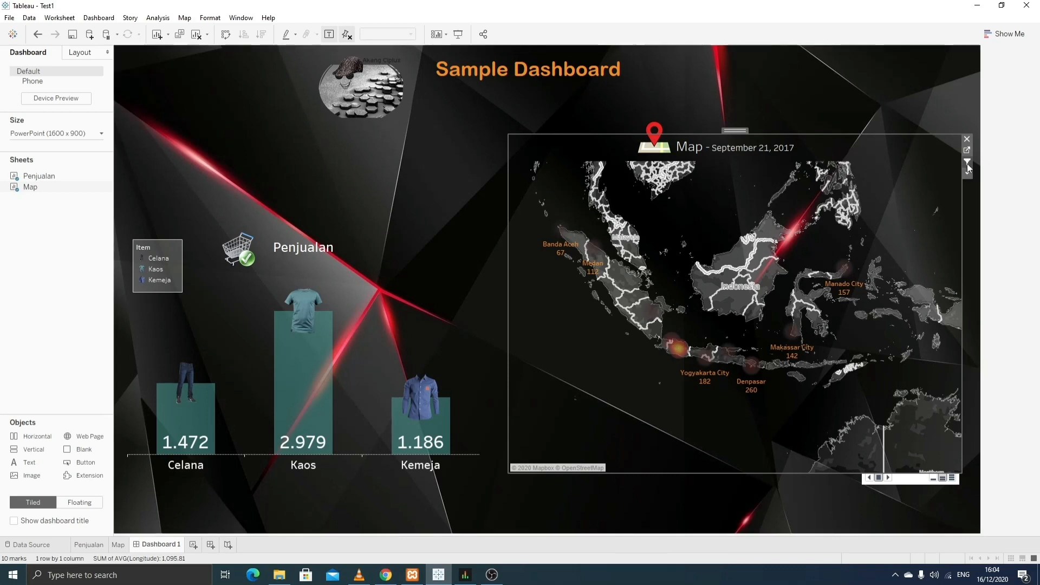
pyautogui.moveTo(928, 206)
# - Open the dashboard's Actions list and select the Filter 1 (generated) map action
pyautogui.click(95, 20)
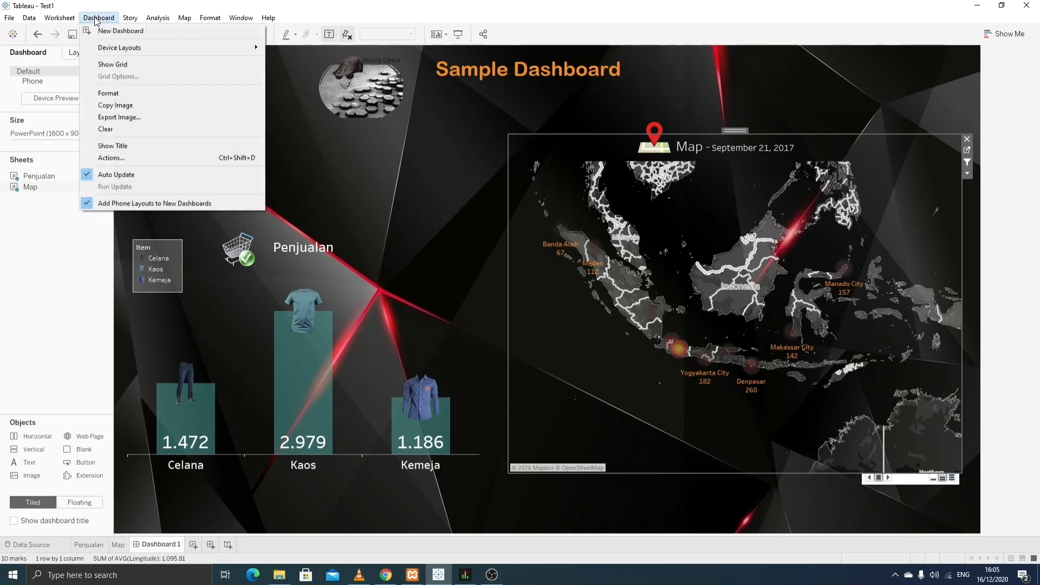
pyautogui.click(165, 158)
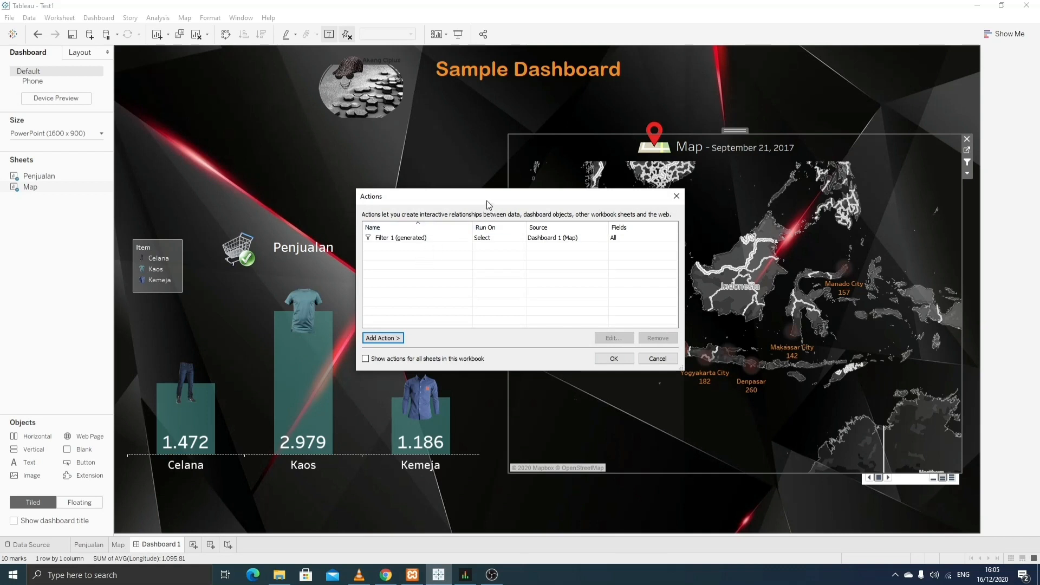
pyautogui.moveTo(486, 197); pyautogui.dragTo(475, 150)
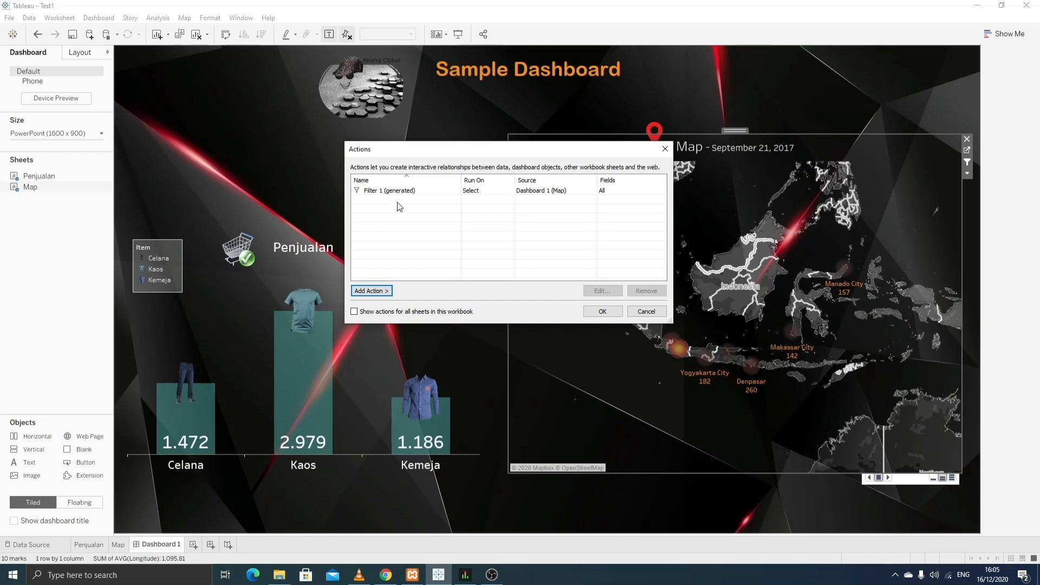
pyautogui.click(376, 194)
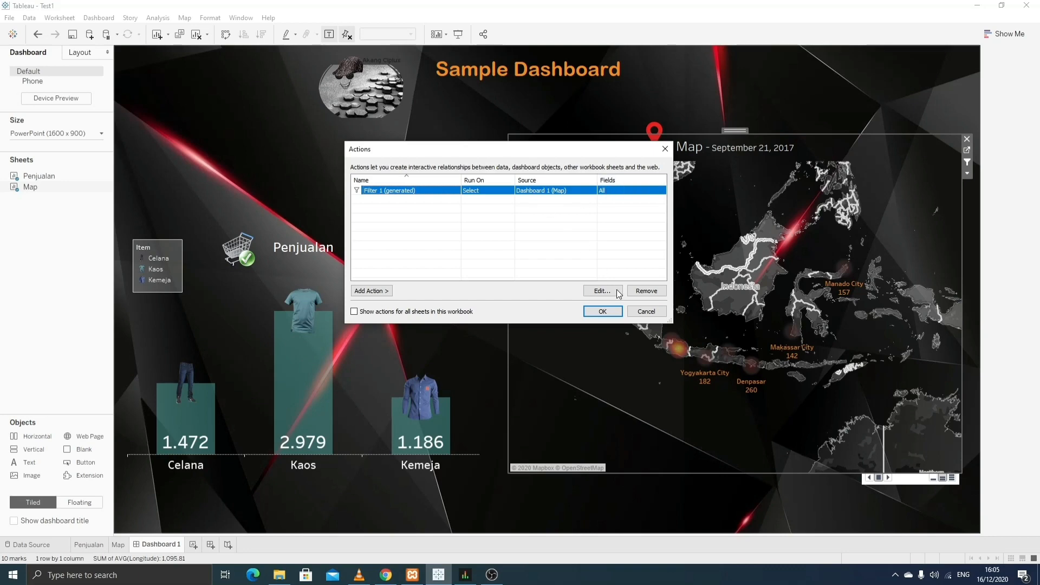
# - Rename the Filter 1 action to 'Filter Map Cities', keeping it running on Select
pyautogui.click(602, 291)
pyautogui.moveTo(462, 74); pyautogui.dragTo(380, 68)
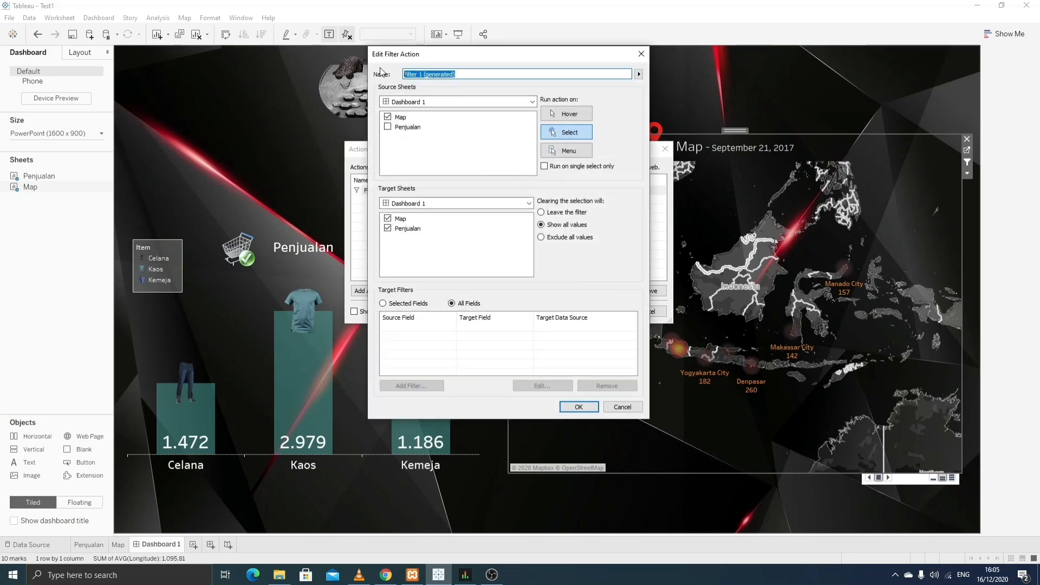
pyautogui.press('BackSpace')
pyautogui.write('Filte')
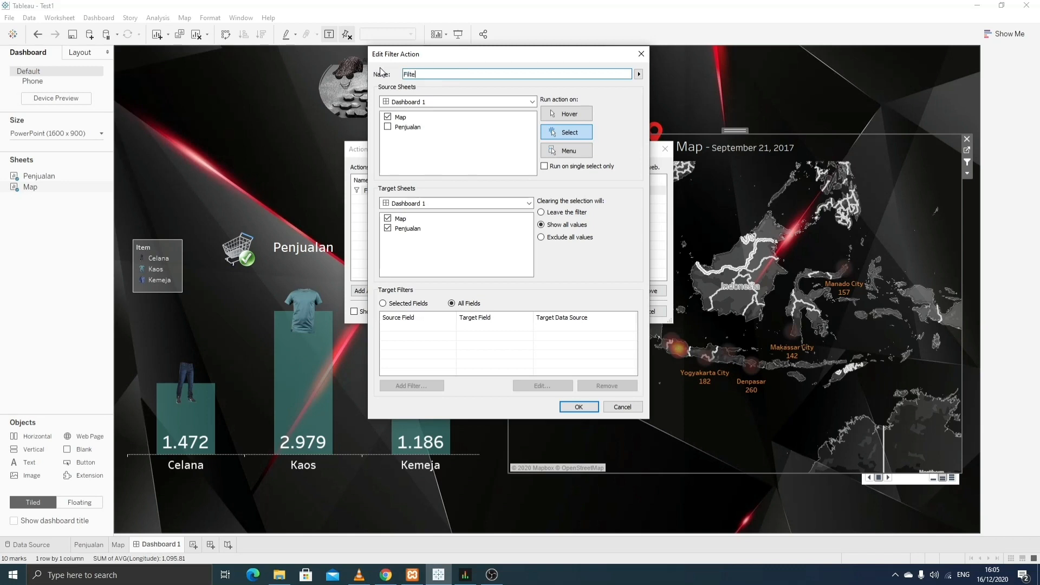
pyautogui.write('r Map Cities')
pyautogui.click(574, 116)
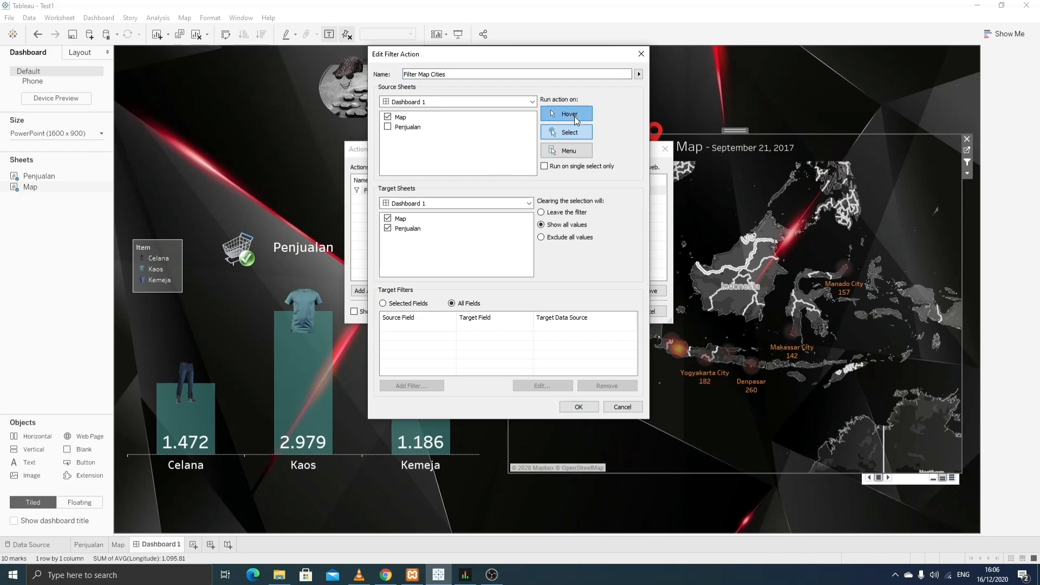
pyautogui.click(572, 154)
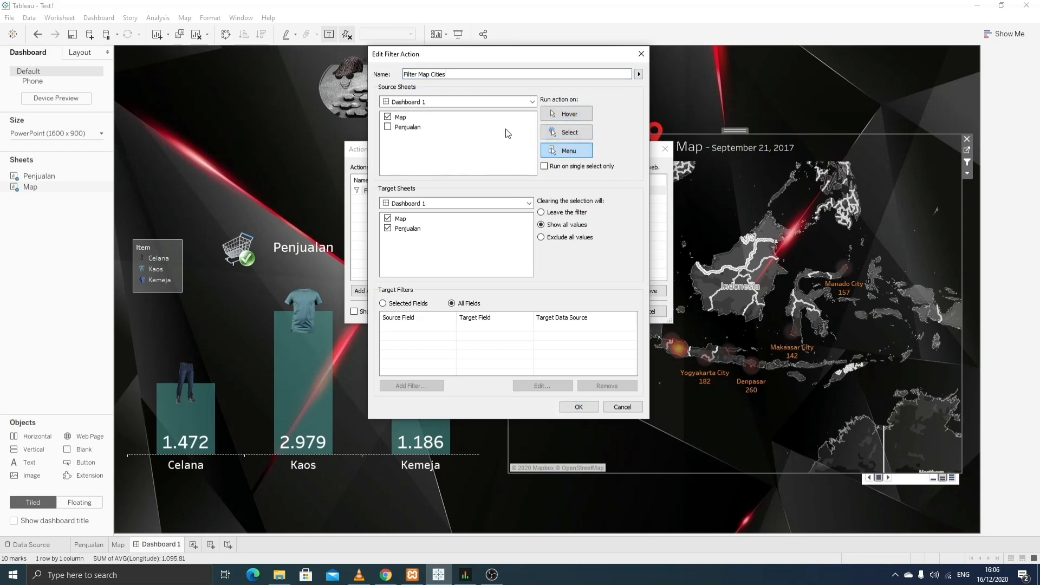
pyautogui.click(566, 134)
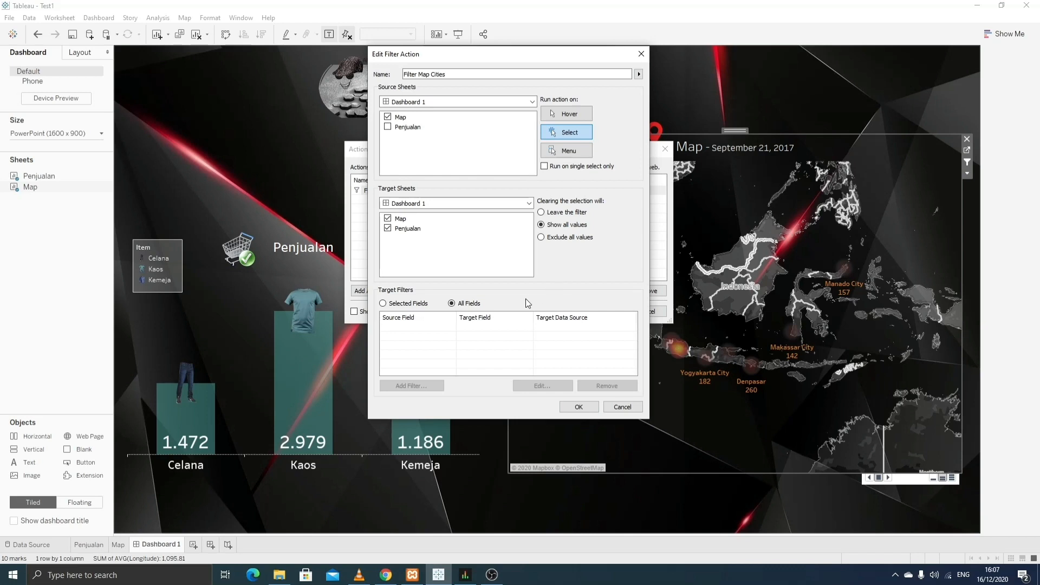
# - Restrict the action to selected fields, mapping source field Kota to target field Kota
pyautogui.click(402, 304)
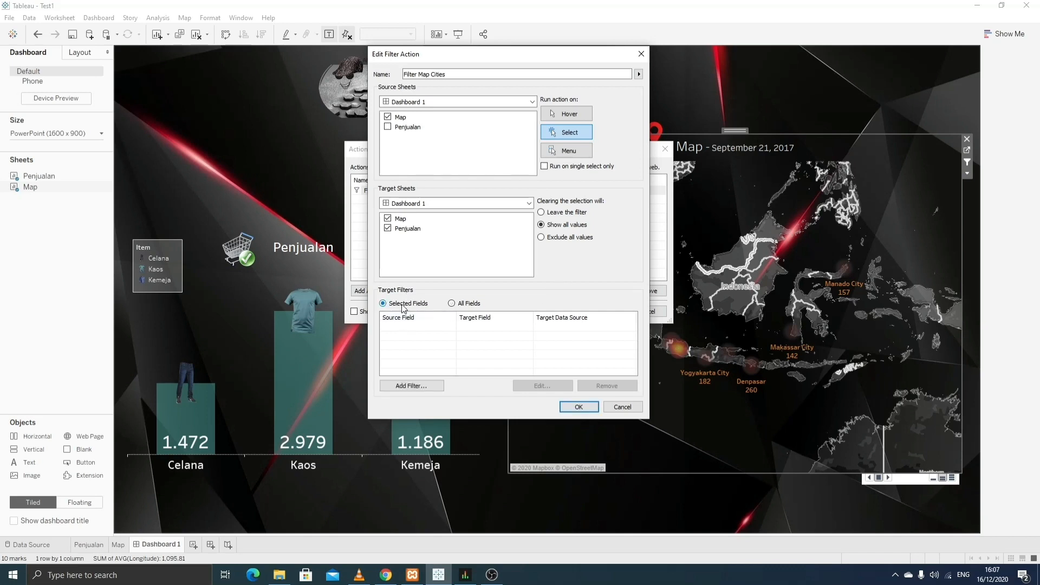
pyautogui.click(437, 386)
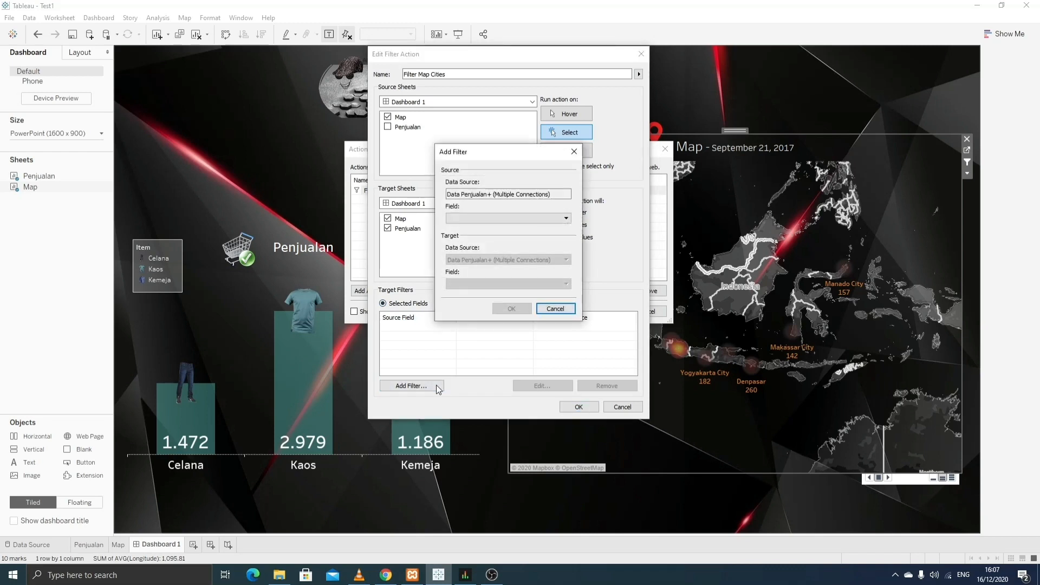
pyautogui.click(542, 218)
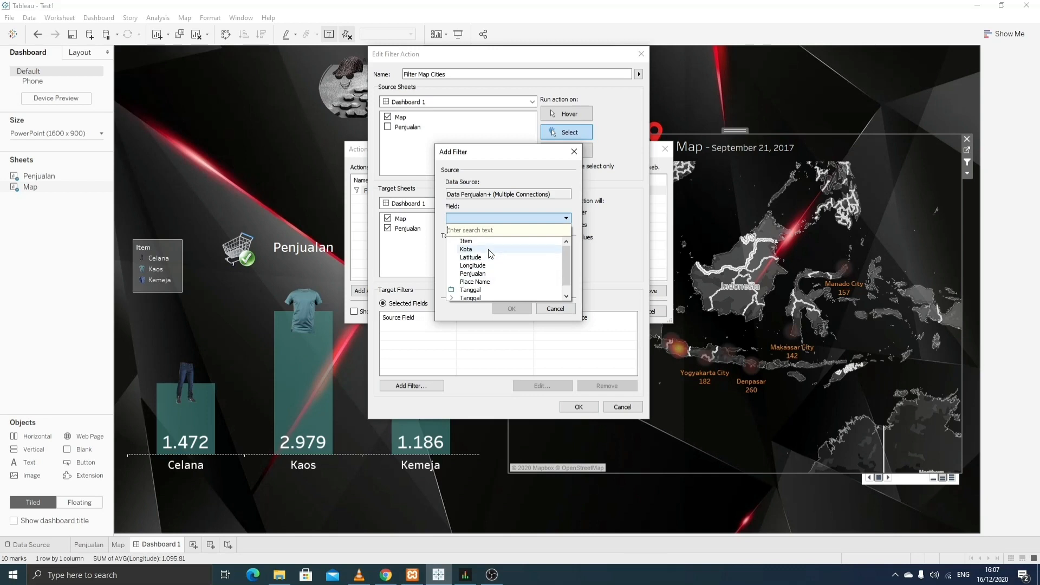
pyautogui.click(531, 249)
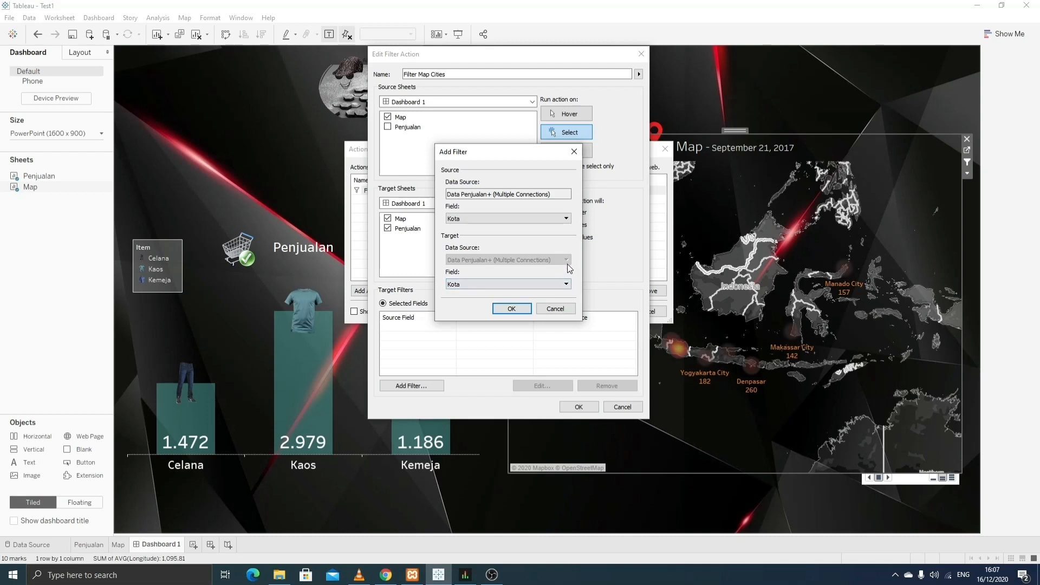
pyautogui.click(566, 284)
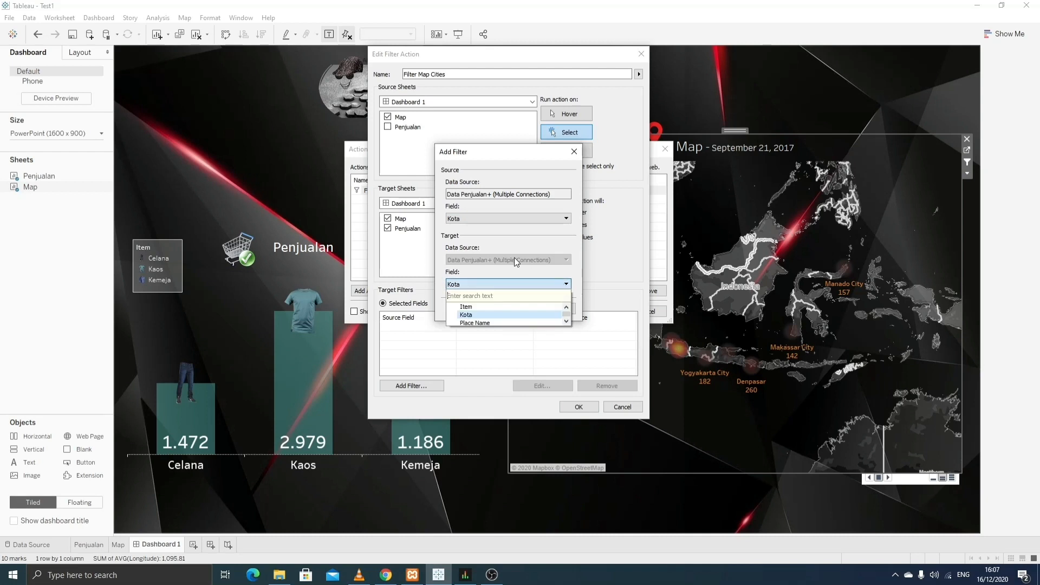
pyautogui.click(499, 314)
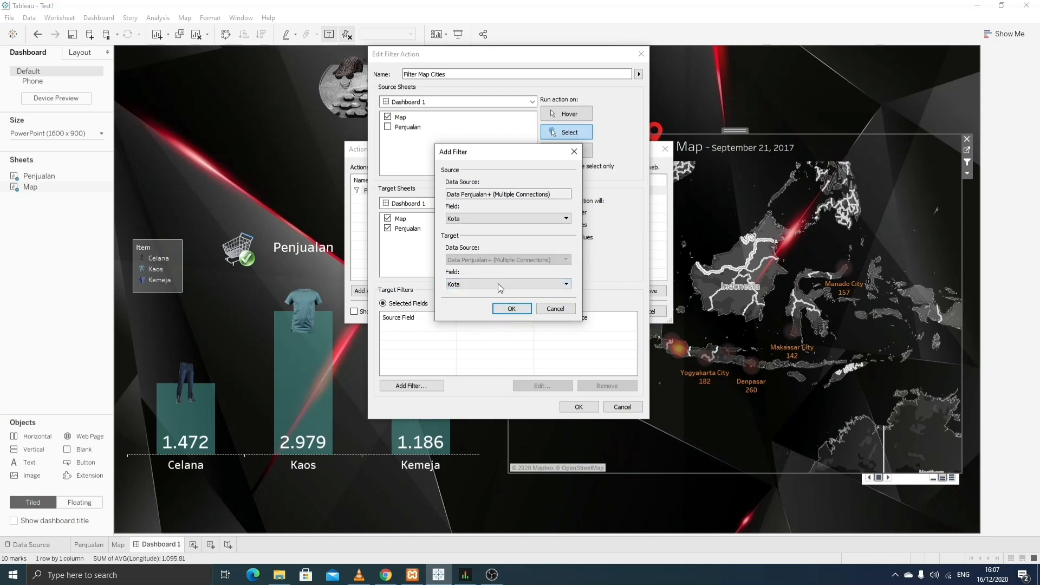
pyautogui.click(513, 312)
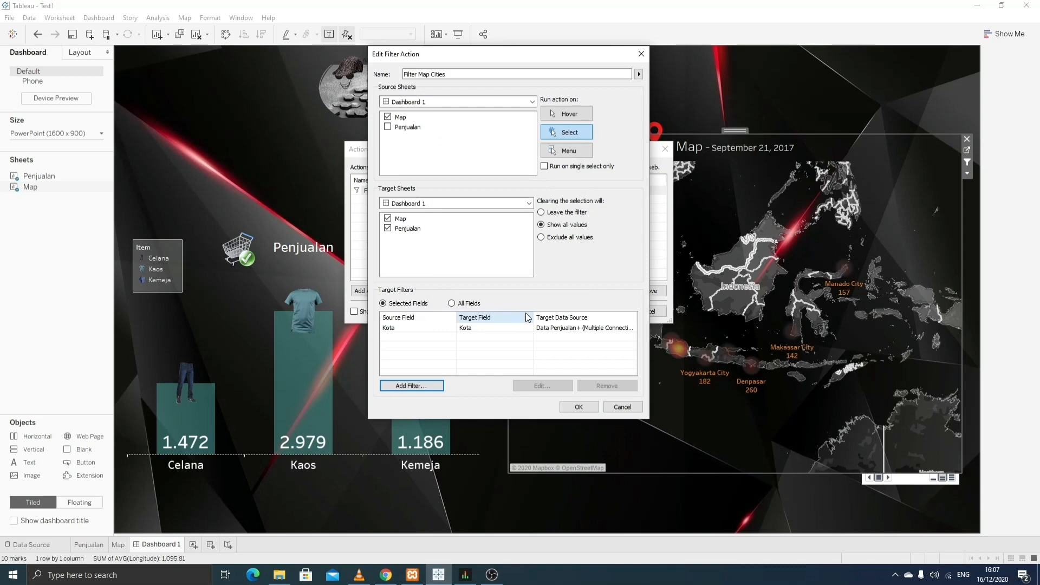
pyautogui.click(579, 406)
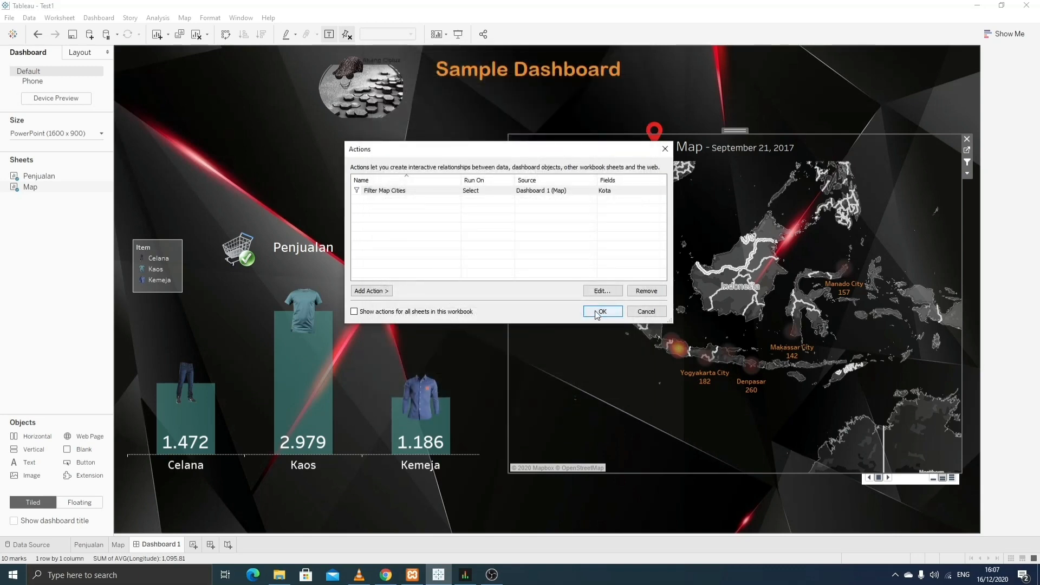
# - Back on the dashboard, filter the Penjualan bars to Banda Aceh, then Medan, then clear the filter
pyautogui.click(600, 312)
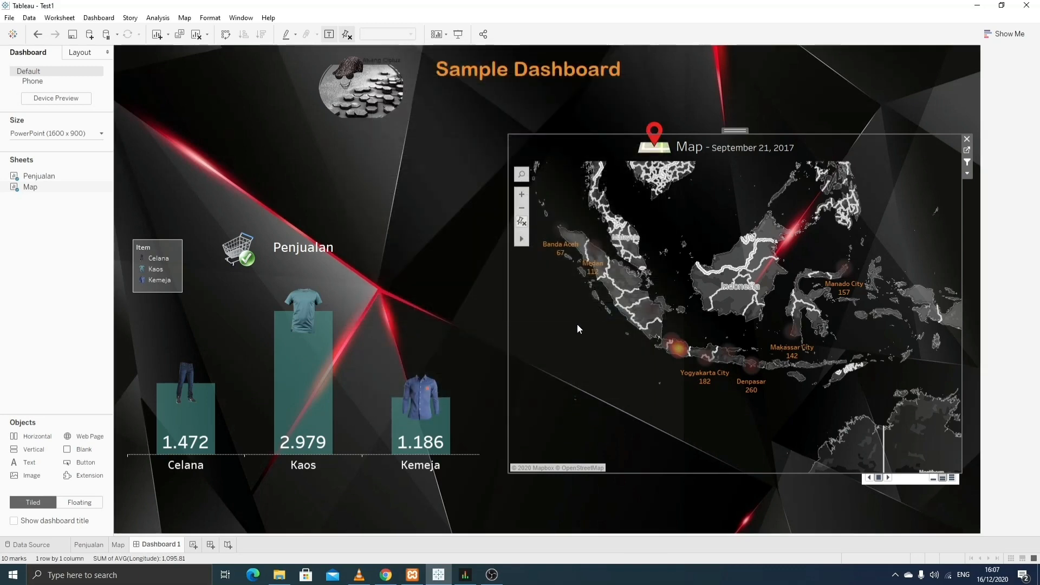
pyautogui.click(562, 234)
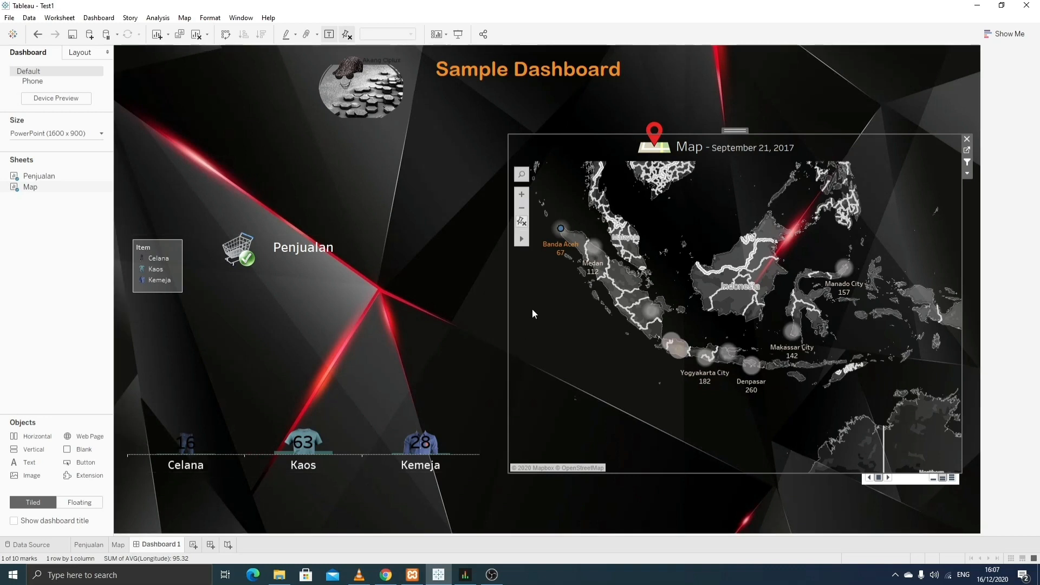
pyautogui.click(593, 250)
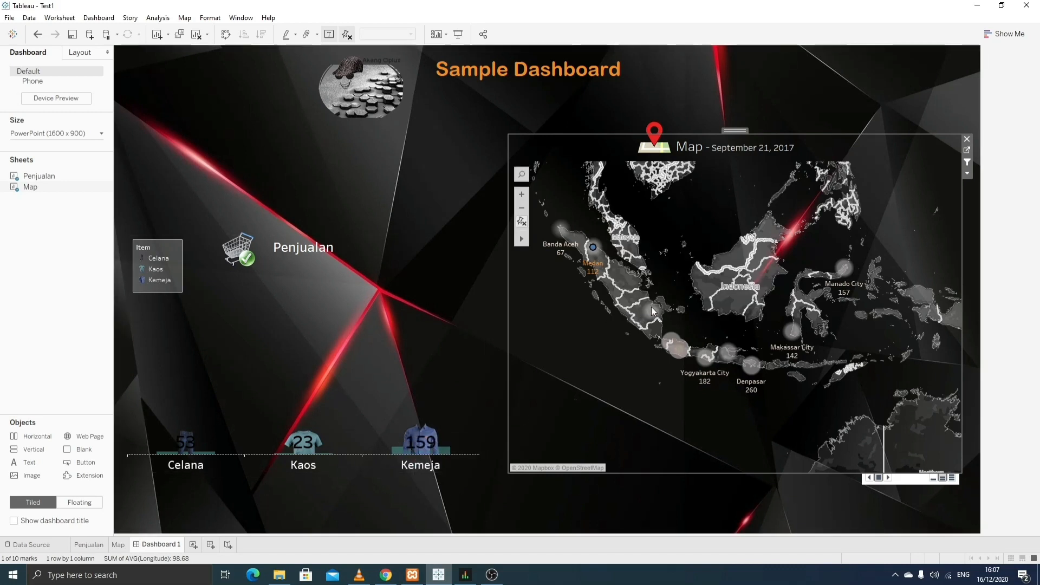
pyautogui.click(654, 319)
# - Filter the bars to Bandung, then Yogyakarta City, and open the Penjualan worksheet
pyautogui.click(678, 349)
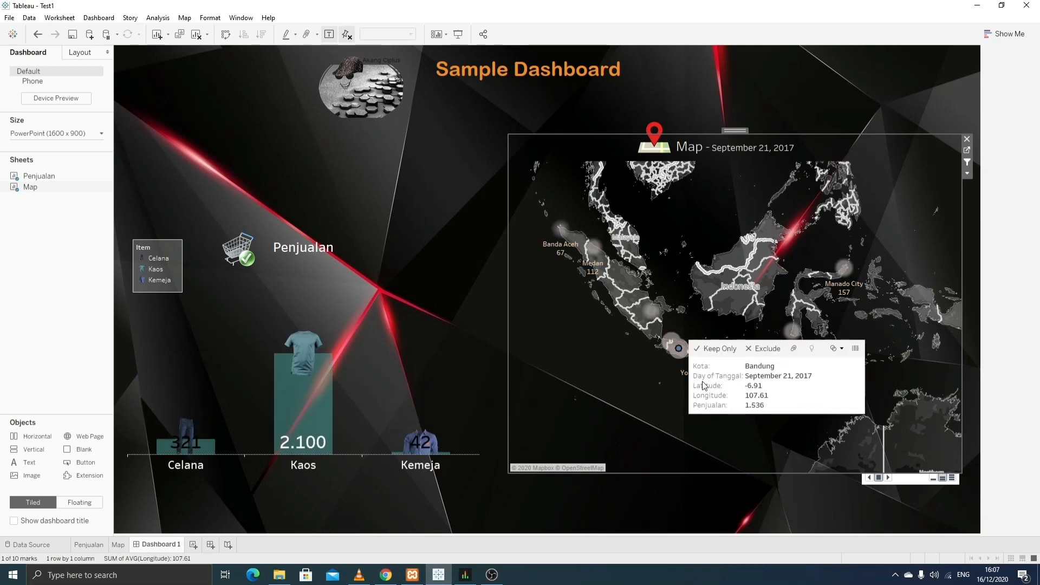
pyautogui.click(713, 381)
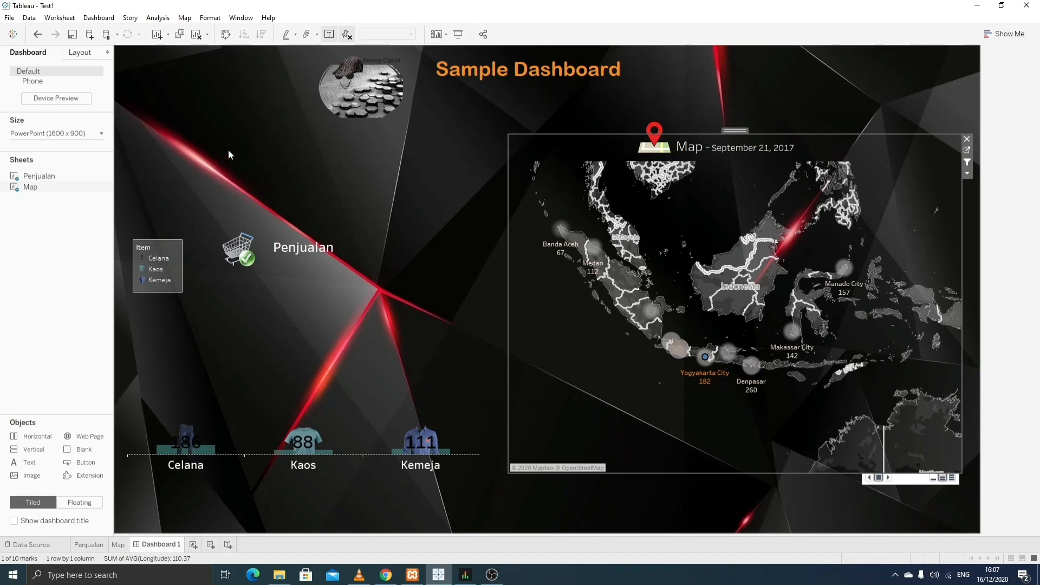
pyautogui.click(319, 312)
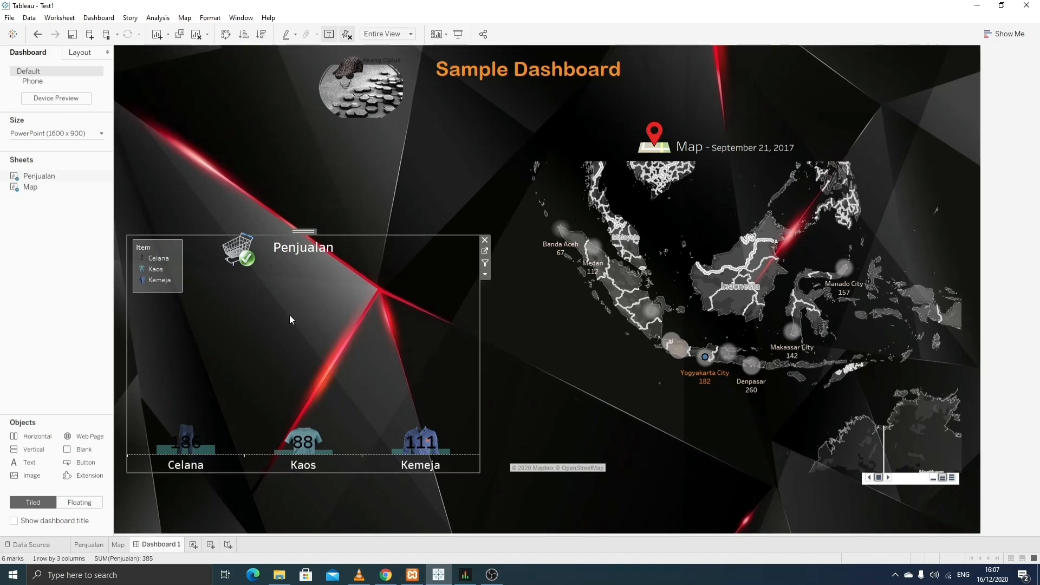
pyautogui.click(485, 252)
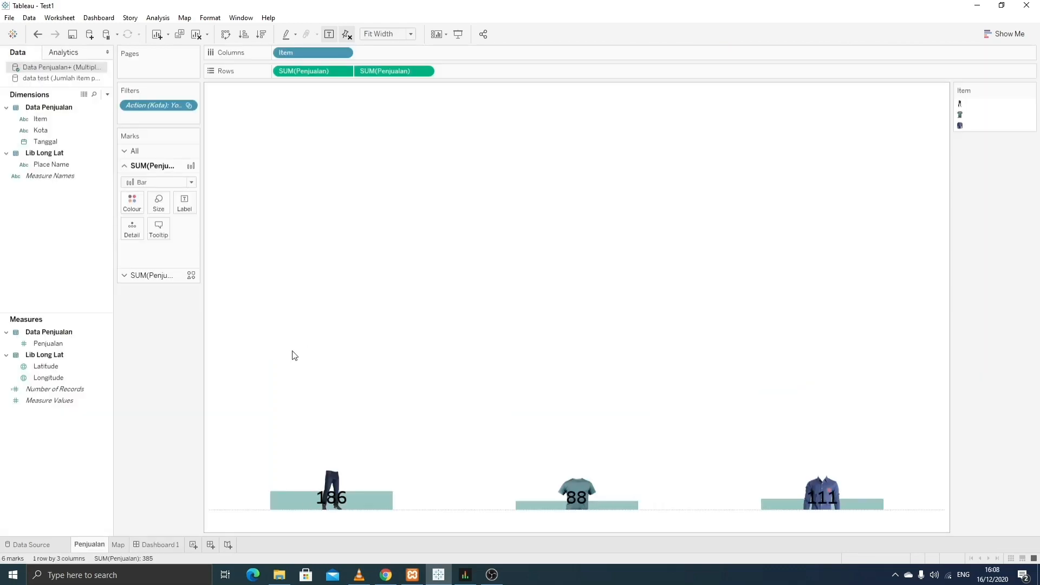
# - In the Penjualan title editor, replace <Sheet Name> with the inserted Kota field
pyautogui.click(45, 130)
pyautogui.moveTo(45, 129); pyautogui.dragTo(346, 101)
pyautogui.rightClick(345, 97)
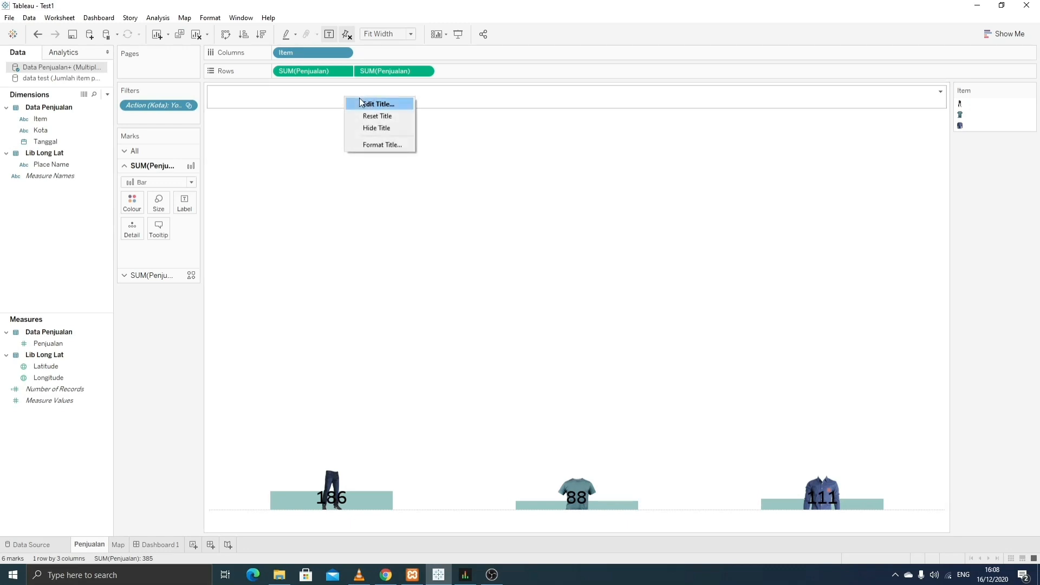
pyautogui.click(365, 103)
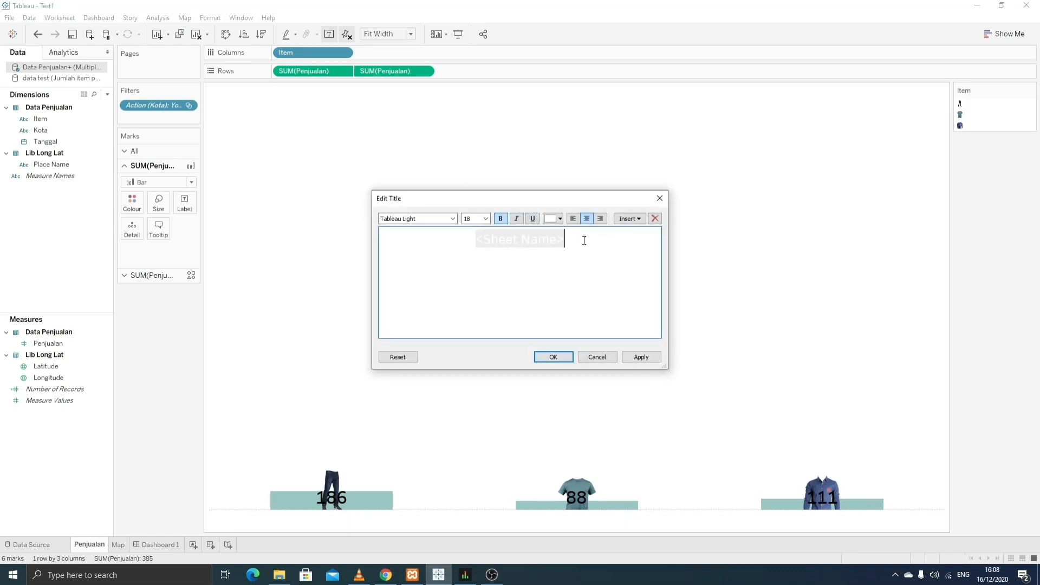
pyautogui.press('Delete')
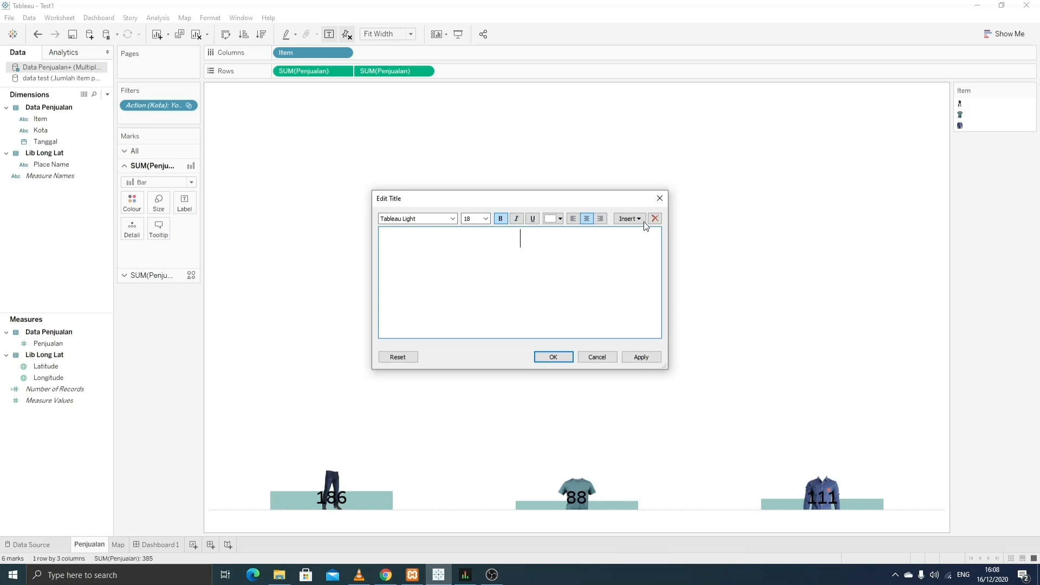
pyautogui.click(642, 219)
pyautogui.click(671, 392)
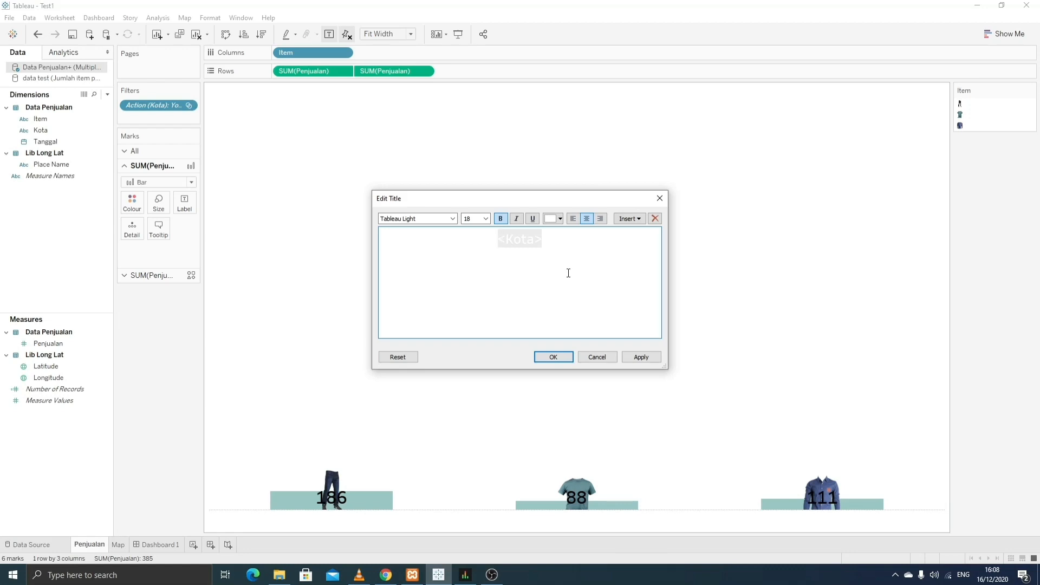
# - Finish the title as 'Penjualan dari <Kota>', then reposition the cart image on Dashboard 1
pyautogui.write('Penjualan ')
pyautogui.write('Kota')
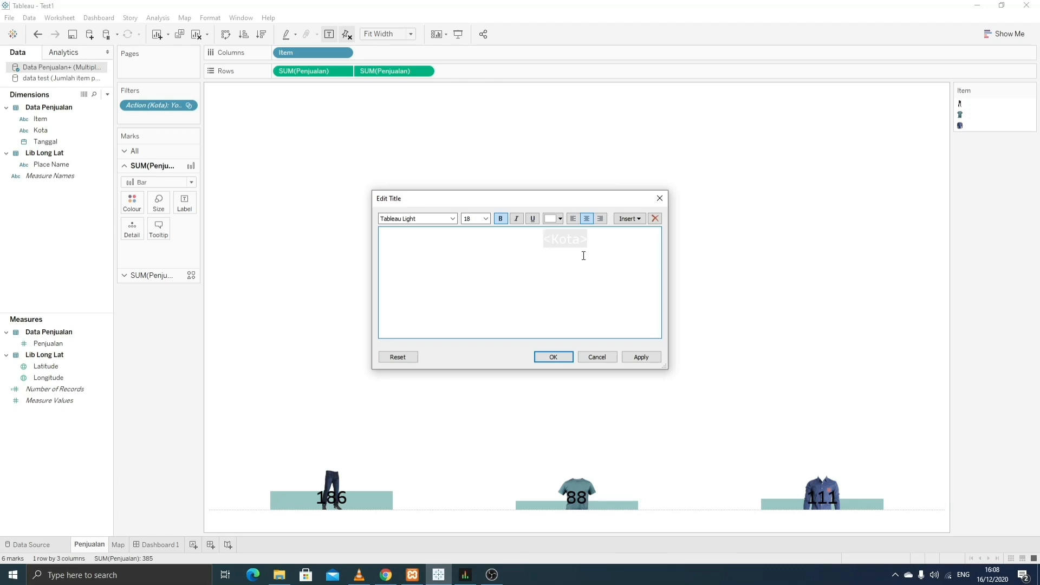
pyautogui.hotkey('ctrl', 'a')
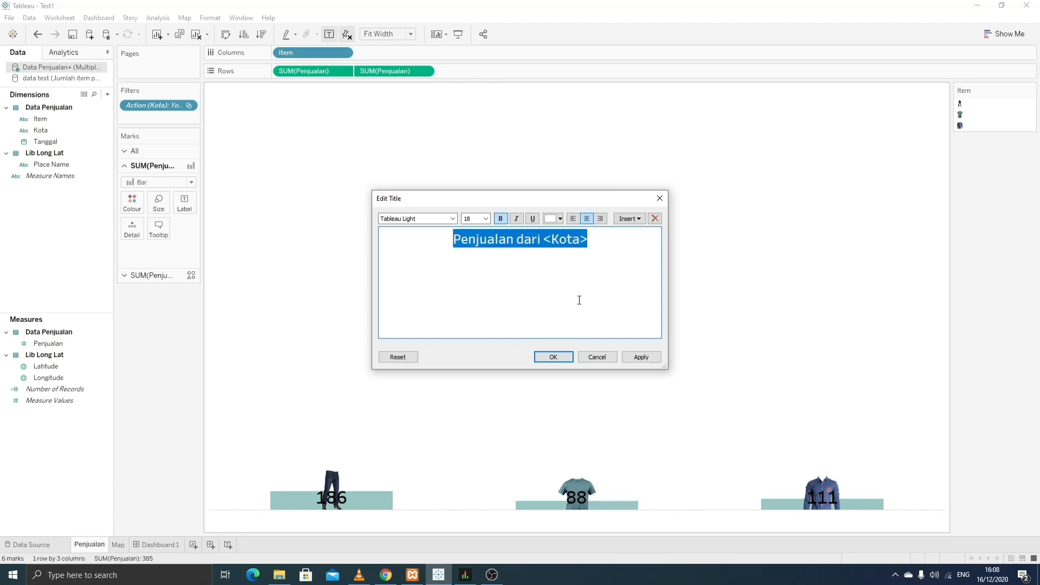
pyautogui.click(642, 355)
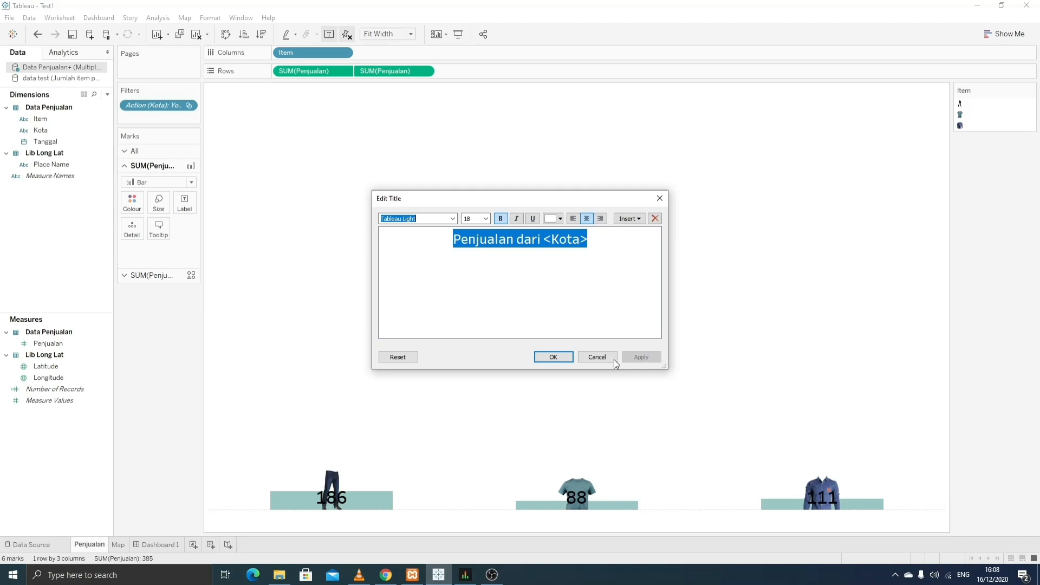
pyautogui.click(552, 357)
pyautogui.click(148, 544)
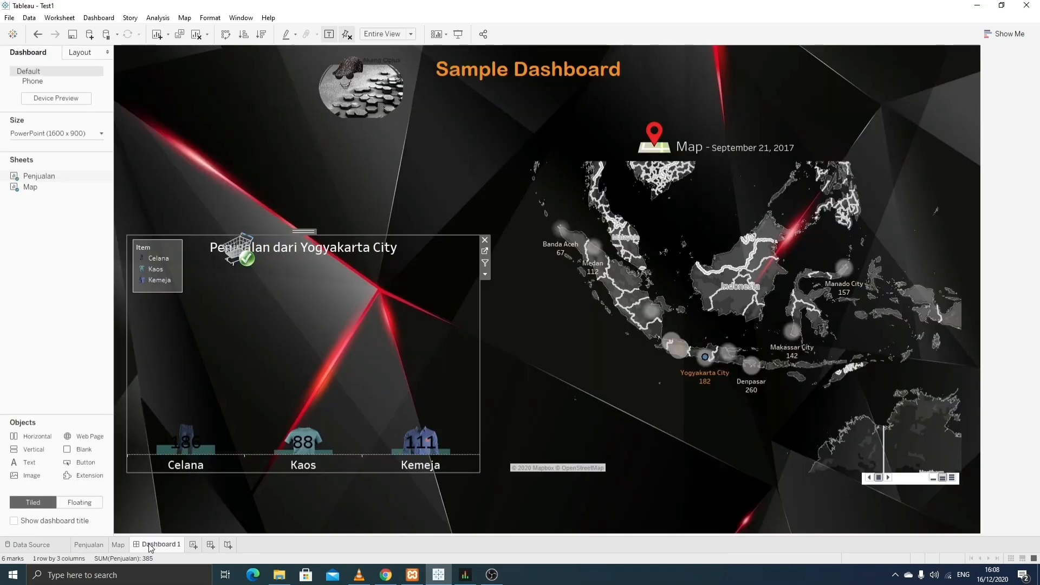
pyautogui.click(238, 249)
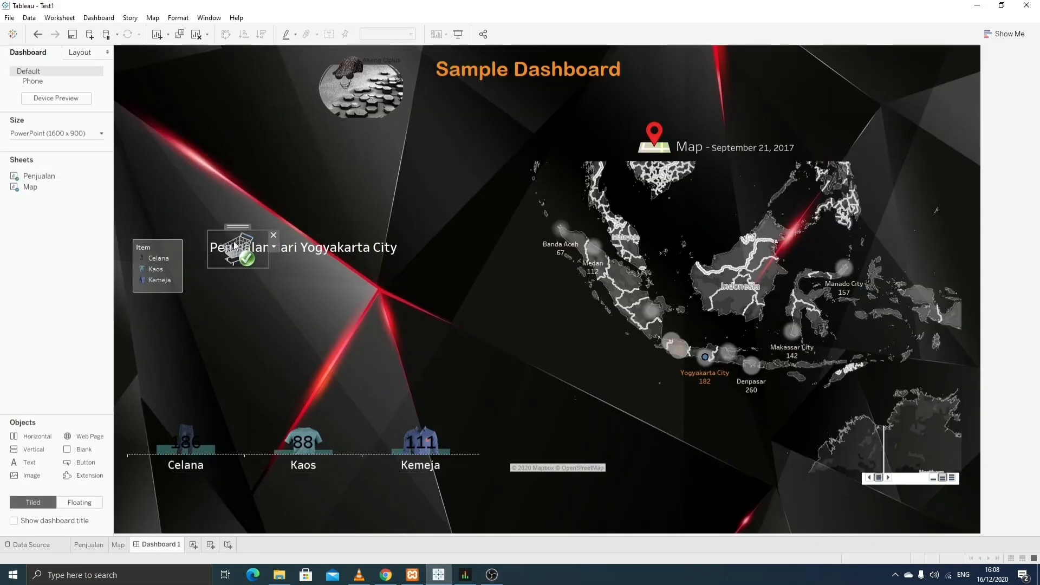
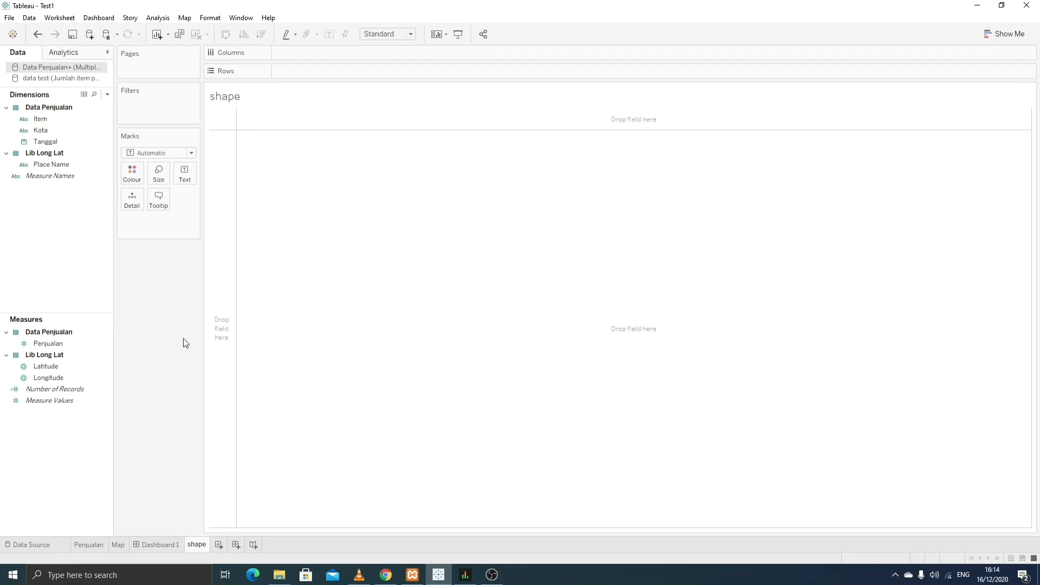
# - Show SUM(Penjualan) as text, broken down by YEAR(Tanggal) in rows (2017: 5.637)
pyautogui.click(53, 129)
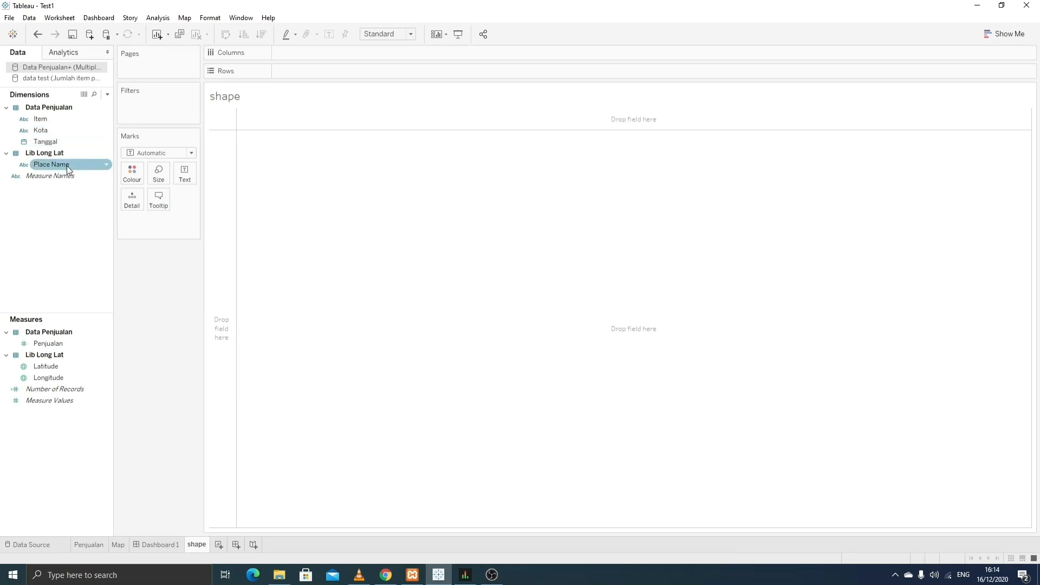
pyautogui.click(75, 342)
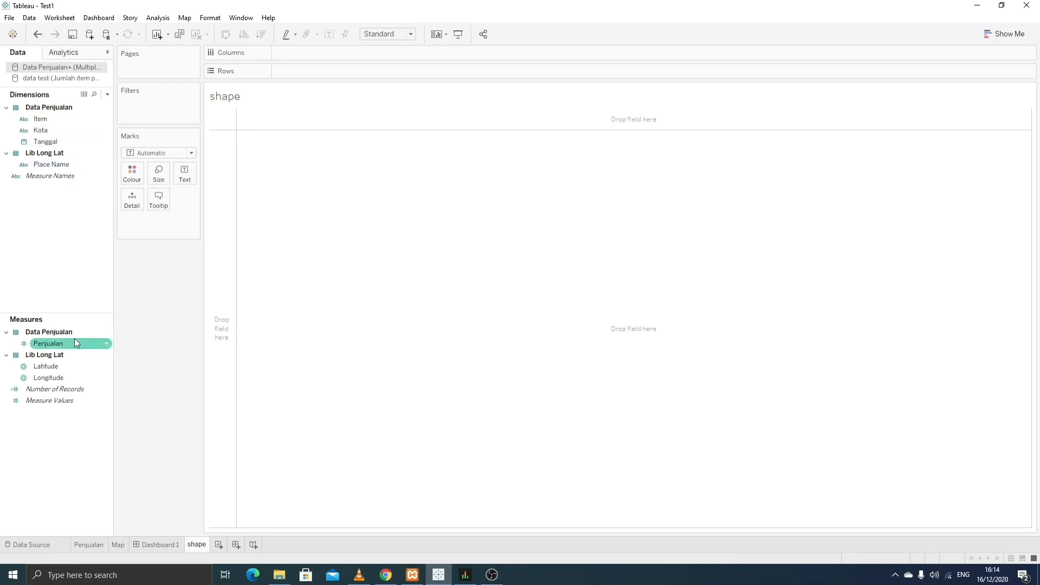
pyautogui.moveTo(67, 345); pyautogui.dragTo(163, 225)
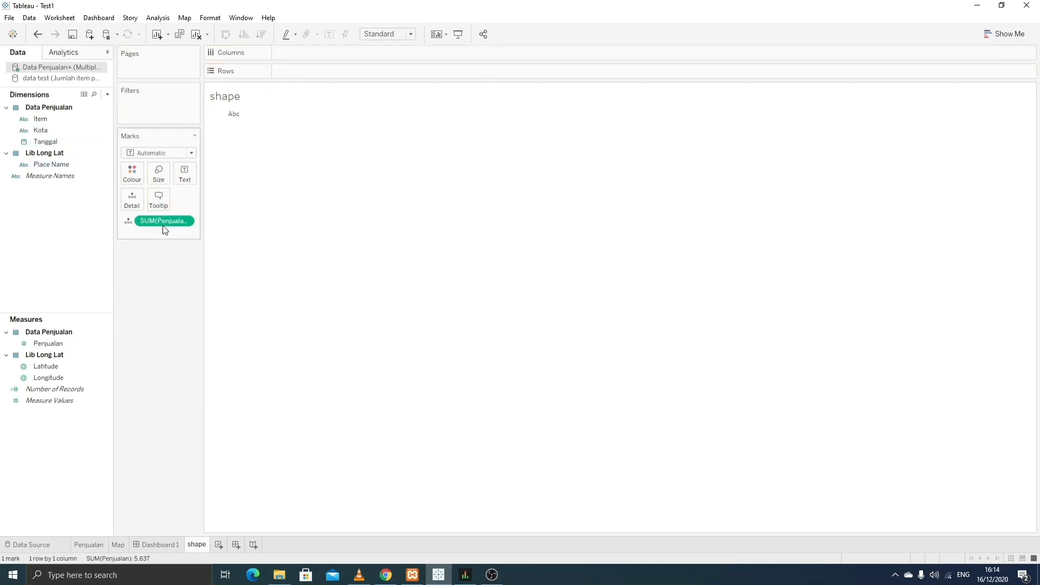
pyautogui.click(128, 220)
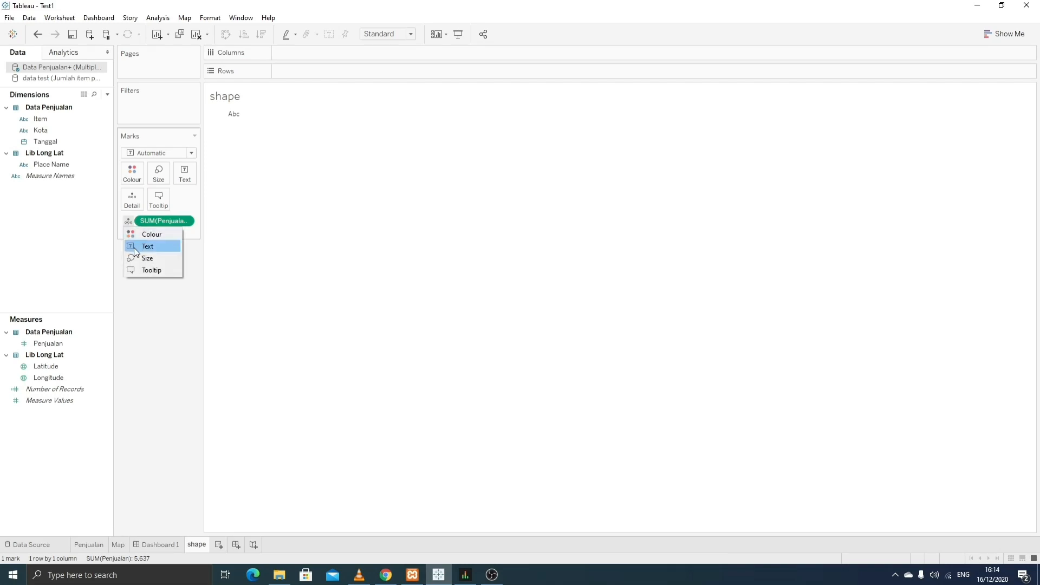
pyautogui.click(134, 247)
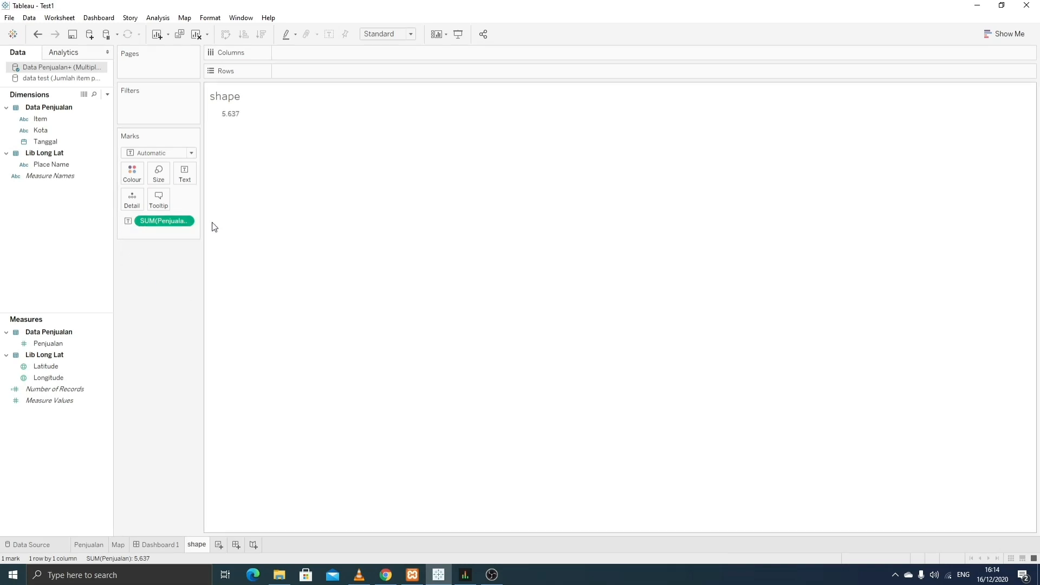
pyautogui.moveTo(218, 119)
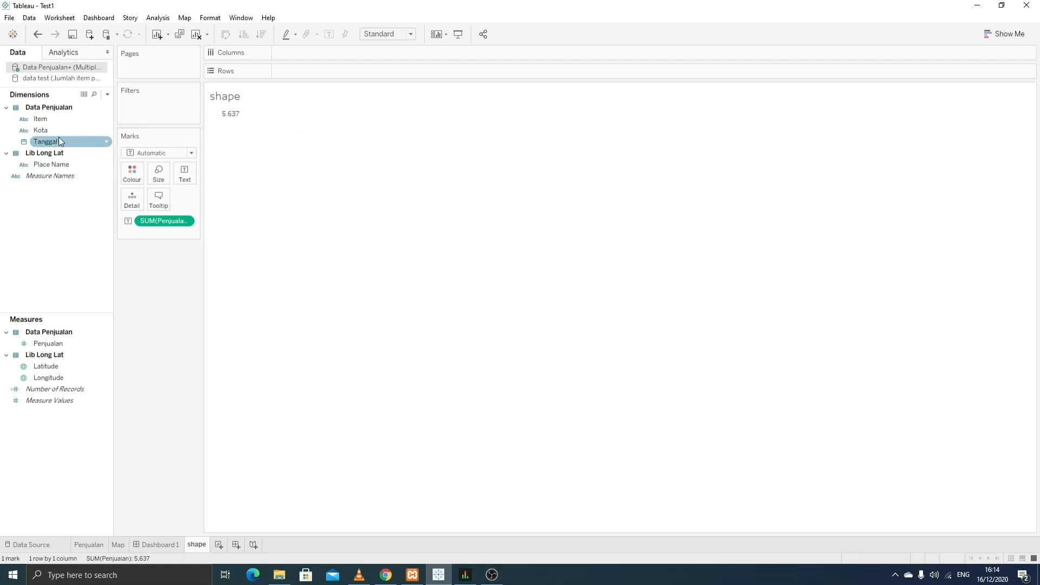
pyautogui.moveTo(61, 143); pyautogui.dragTo(307, 70)
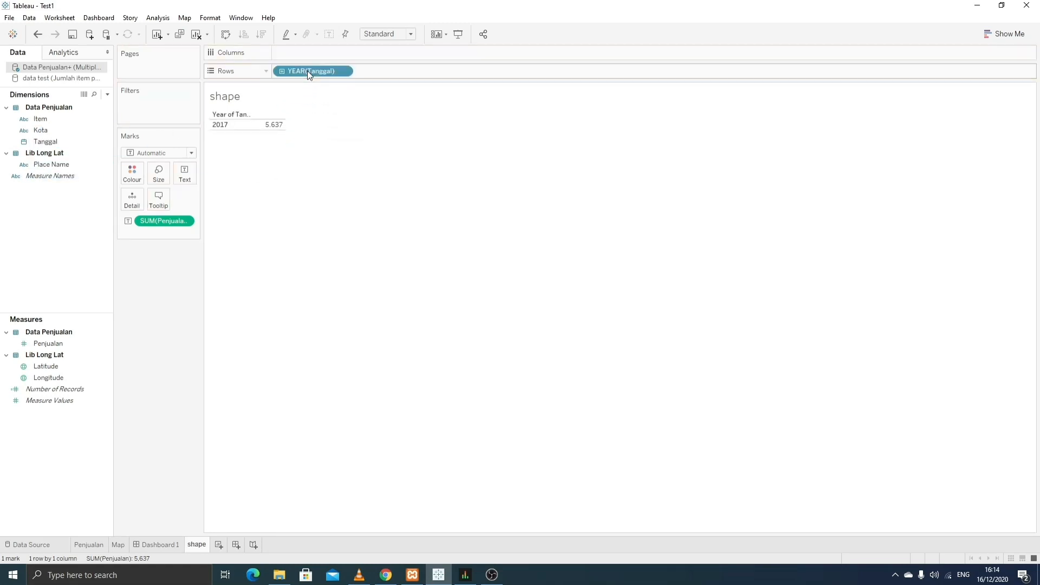
# - Change Tanggal to Day, widen the date headers, and move the days to Columns
pyautogui.click(342, 71)
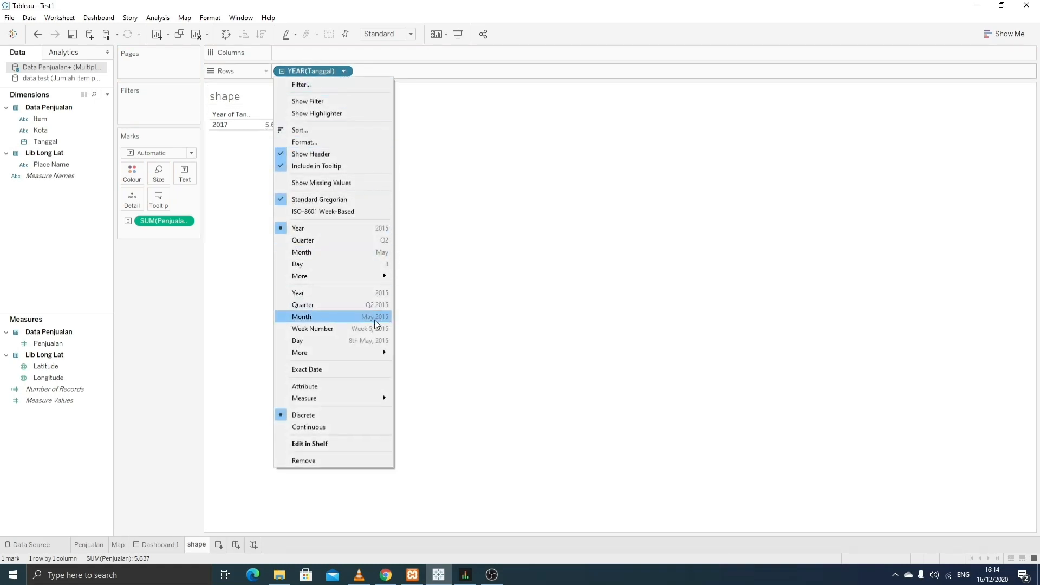
pyautogui.click(356, 340)
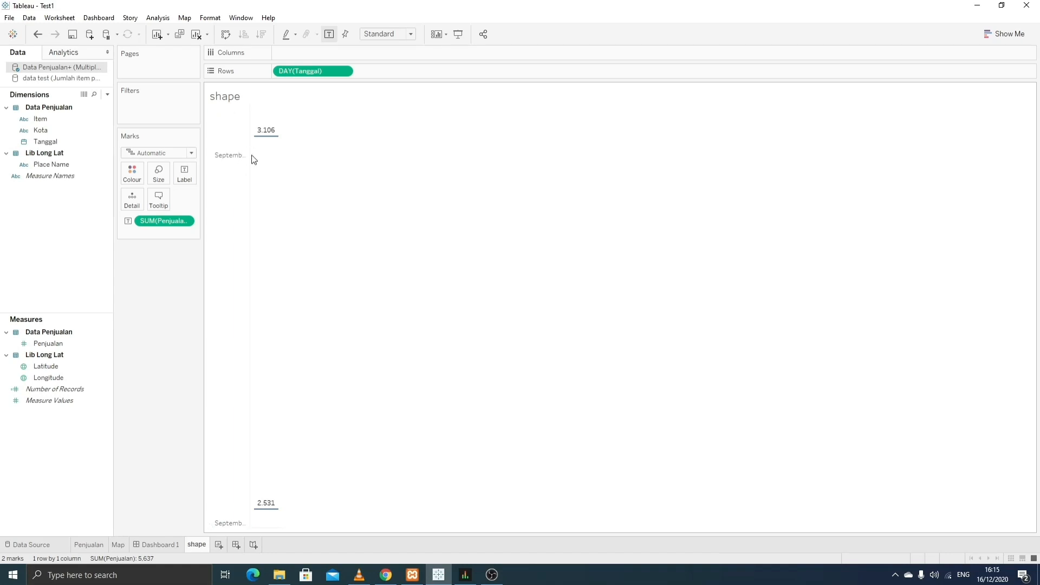
pyautogui.moveTo(251, 157); pyautogui.dragTo(303, 166)
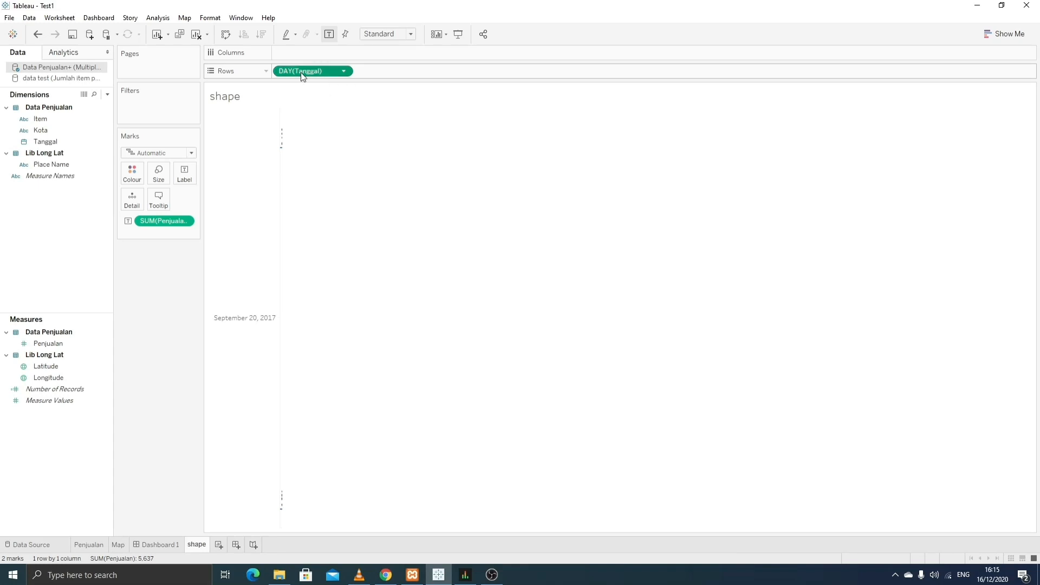
pyautogui.moveTo(301, 73); pyautogui.dragTo(299, 52)
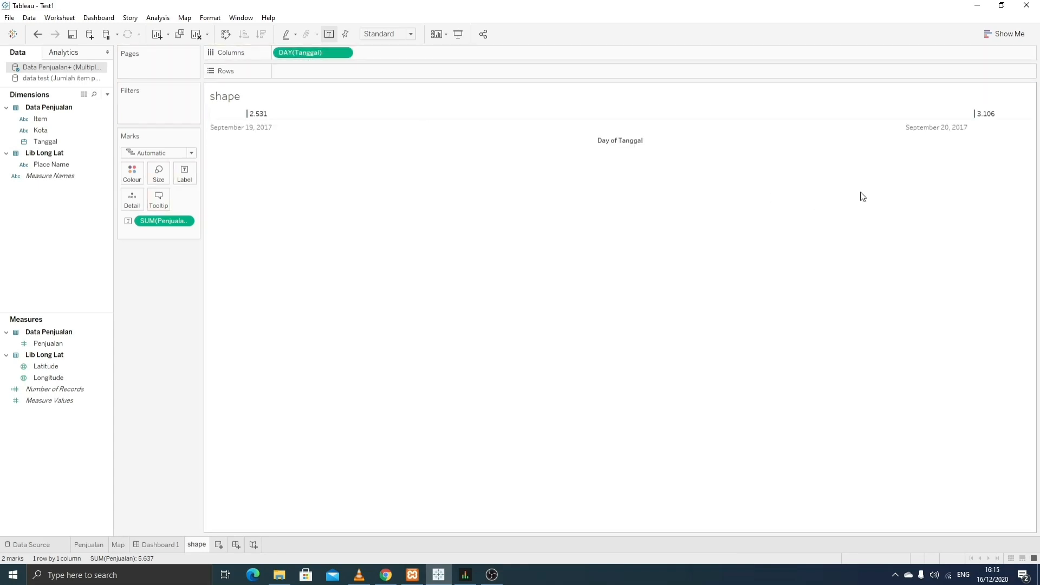
pyautogui.click(343, 134)
# - Turn the view into a text table showing 2.531 and 3.106
pyautogui.click(1010, 38)
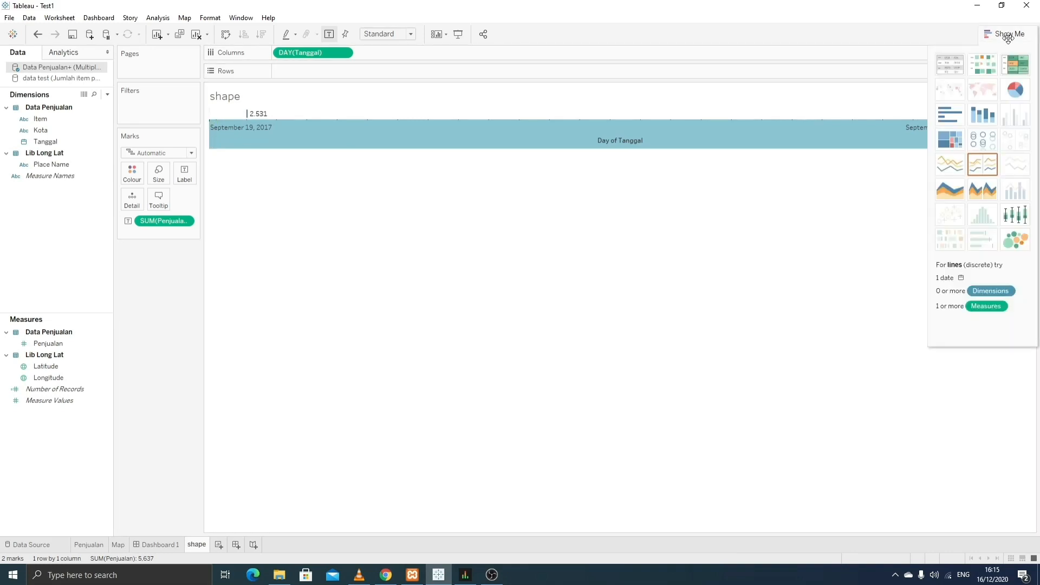
pyautogui.click(951, 64)
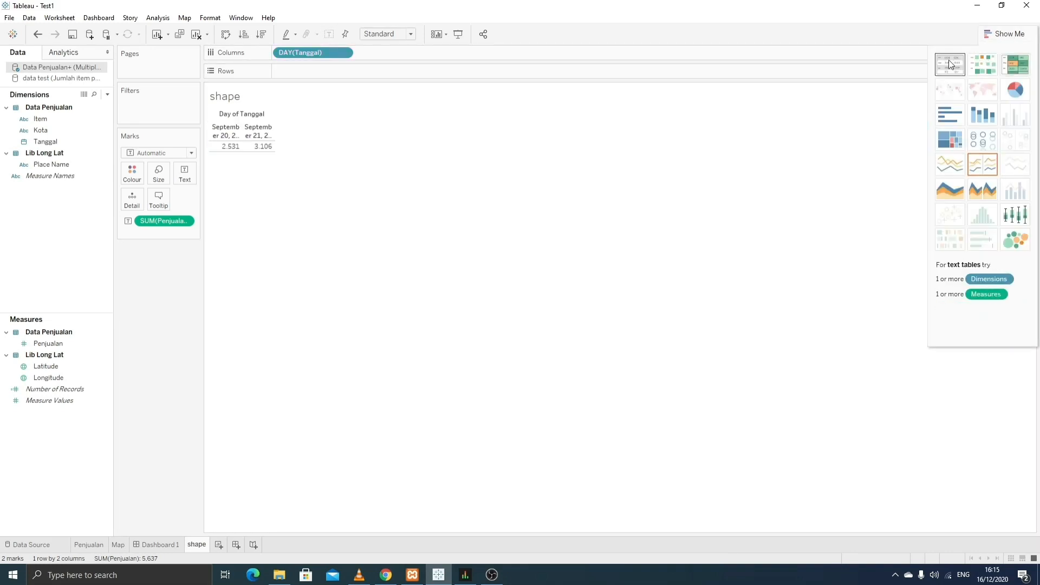
pyautogui.moveTo(226, 147)
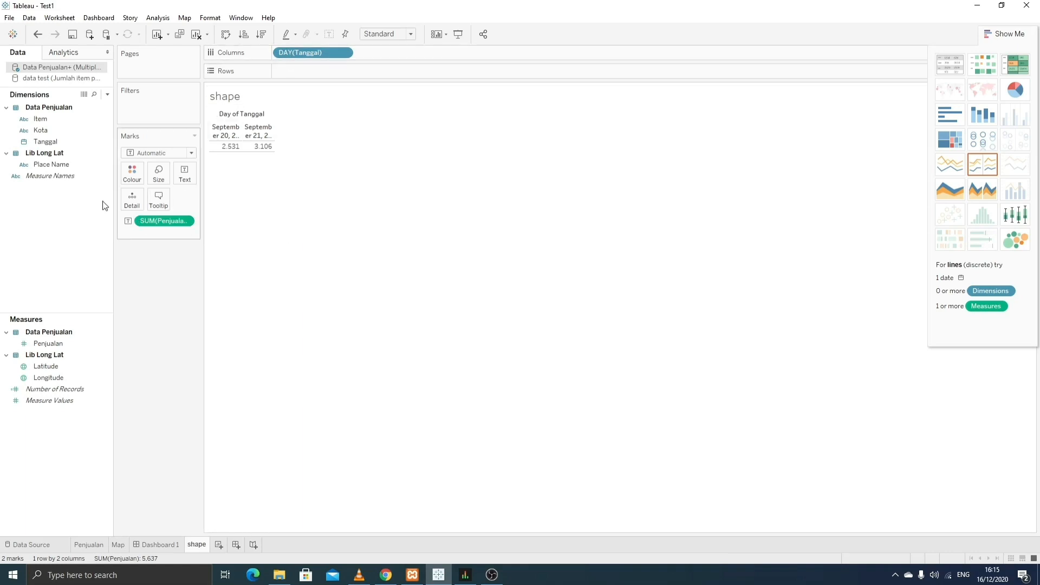
# - Rewrite the text pill as if last()=0 then SUM([Penjualan]) end, leaving only September 21's 3.106
pyautogui.doubleClick(145, 225)
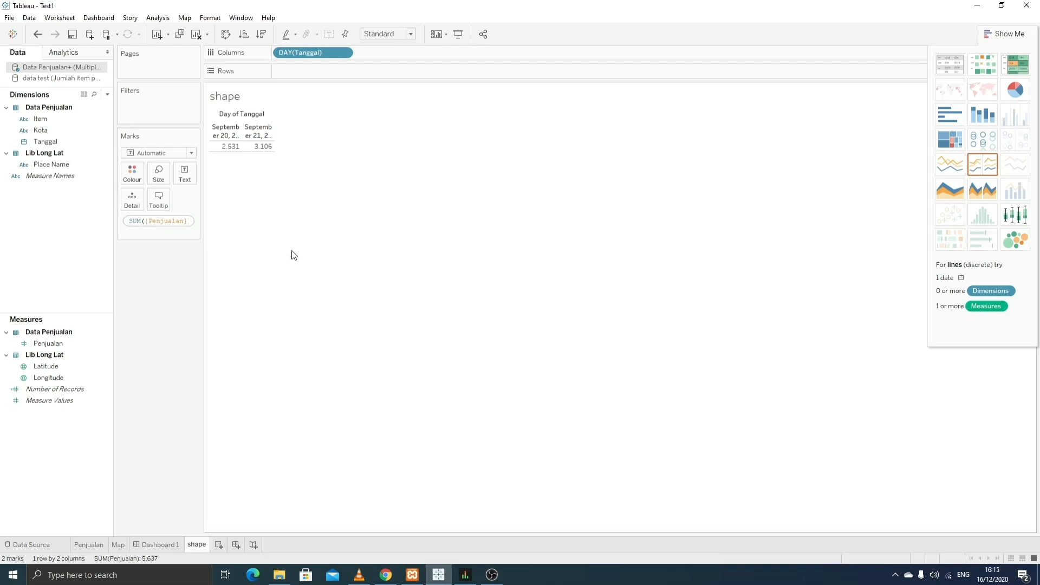
pyautogui.write('if ')
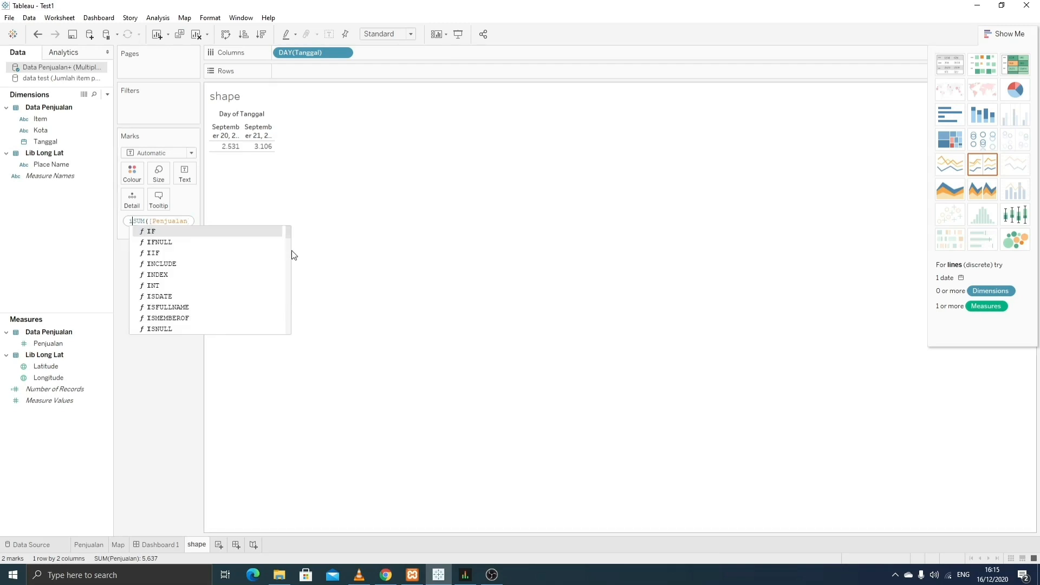
pyautogui.write('last')
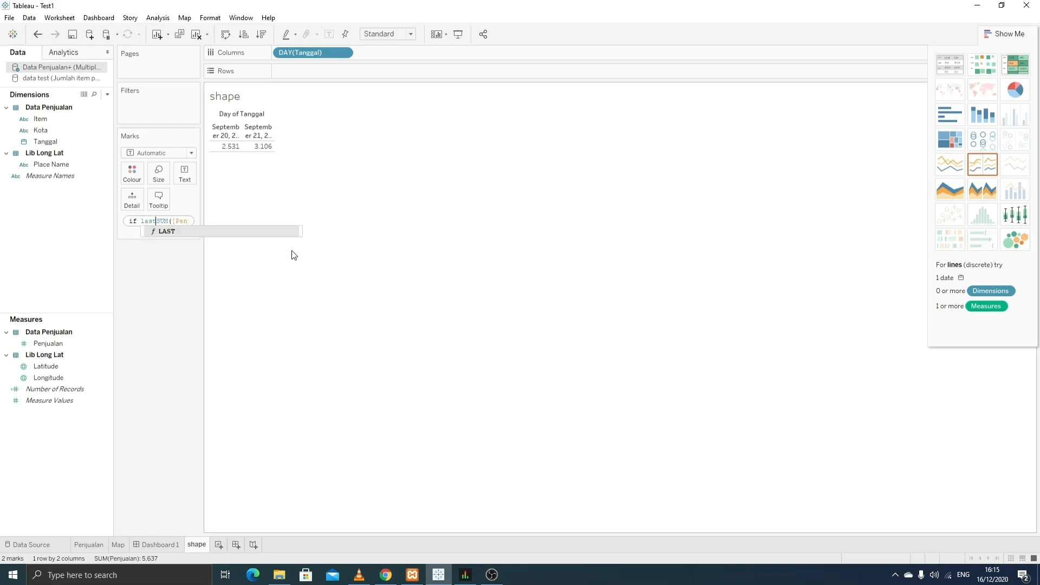
pyautogui.write('()')
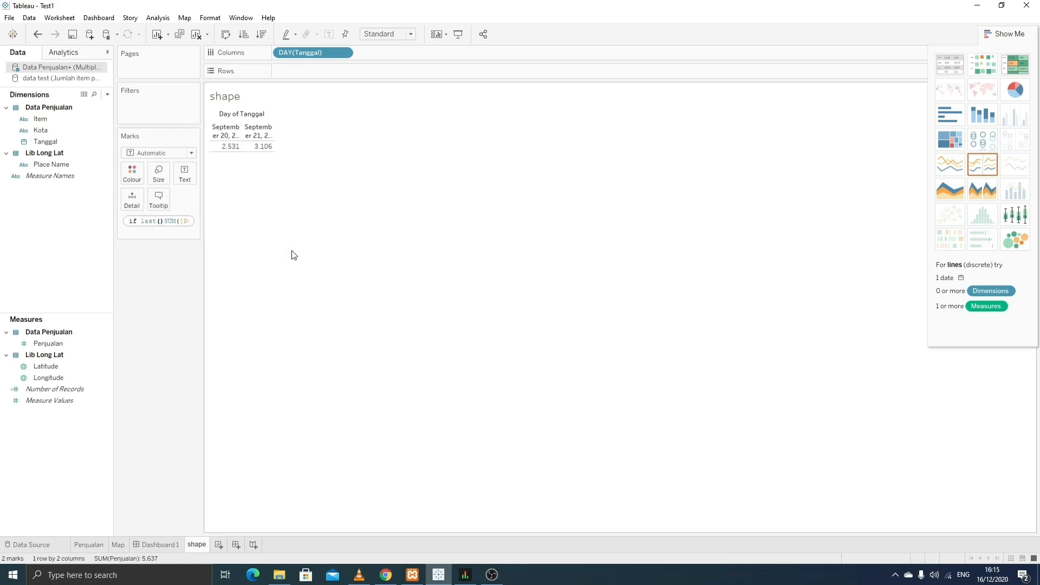
pyautogui.write('=0 ')
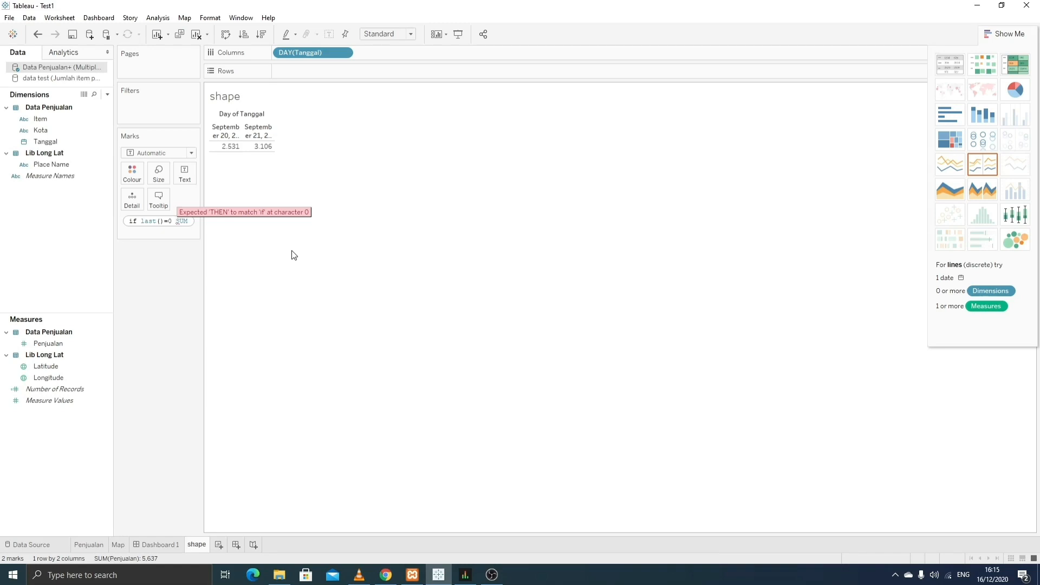
pyautogui.write('then')
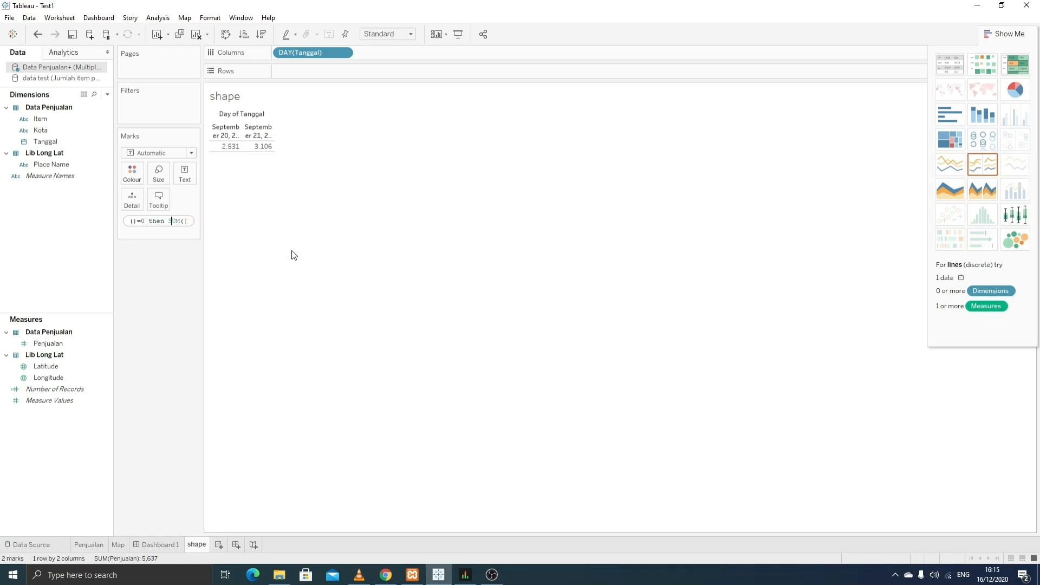
pyautogui.press('Right')
pyautogui.press('Right')
pyautogui.press('Right')
pyautogui.press('Right')
pyautogui.press('Right')
pyautogui.press('Right')
pyautogui.press('Right')
pyautogui.press('Right')
pyautogui.press('Right')
pyautogui.press('Right')
pyautogui.press('Right')
pyautogui.press('Right')
pyautogui.press('Right')
pyautogui.press('Right')
pyautogui.press('Right')
pyautogui.write('end')
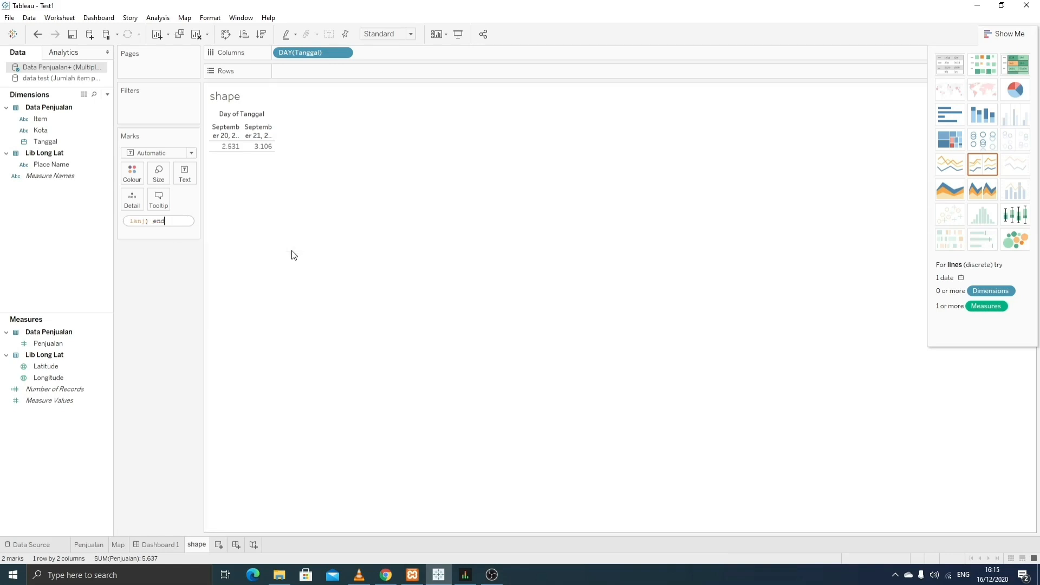
pyautogui.press('Return')
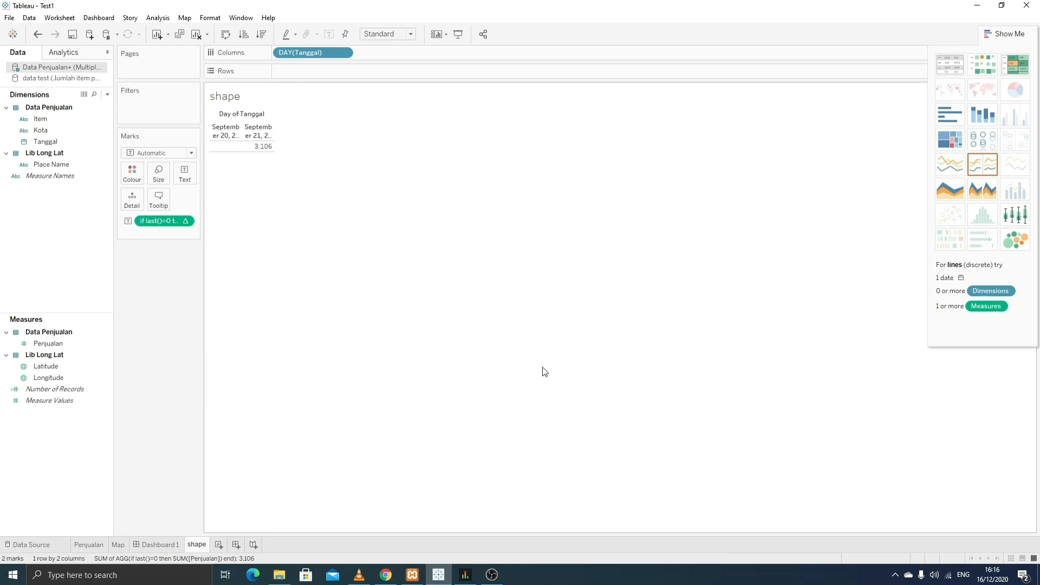
pyautogui.click(1005, 33)
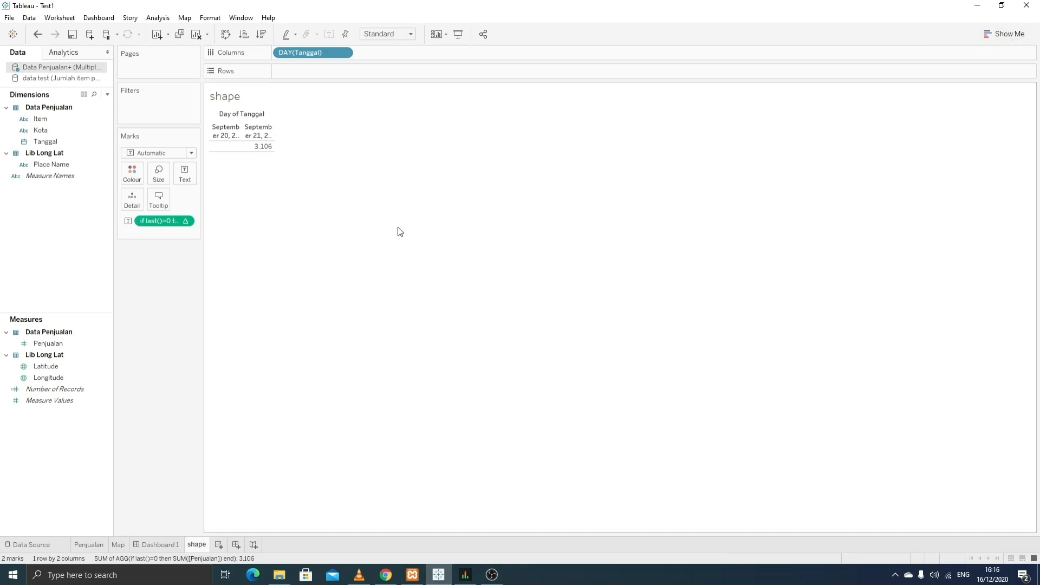
# - Filter the last-day calculation to non-null values so only September 21 (3.106) remains
pyautogui.rightClick(161, 222)
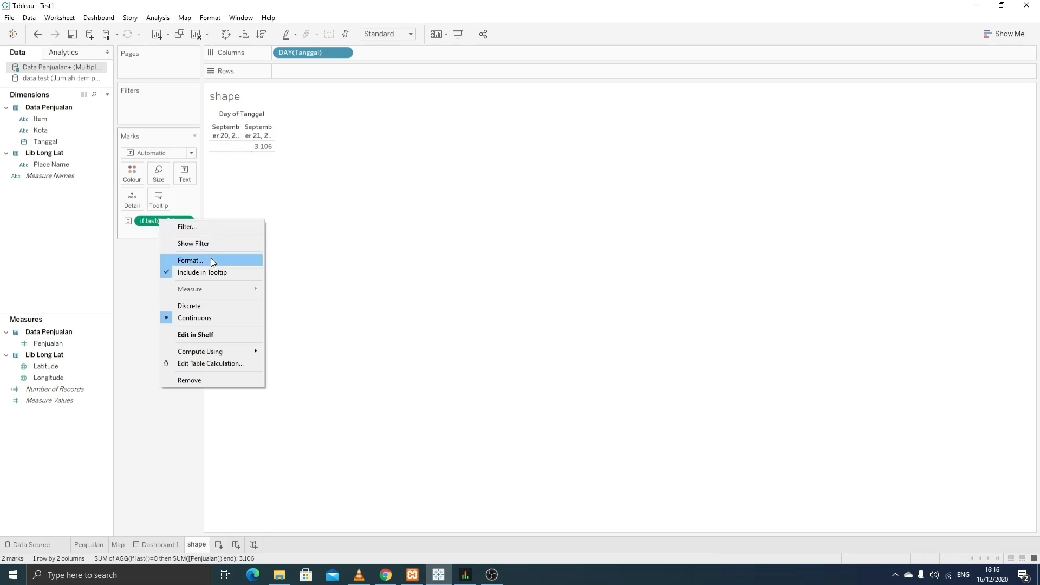
pyautogui.click(205, 227)
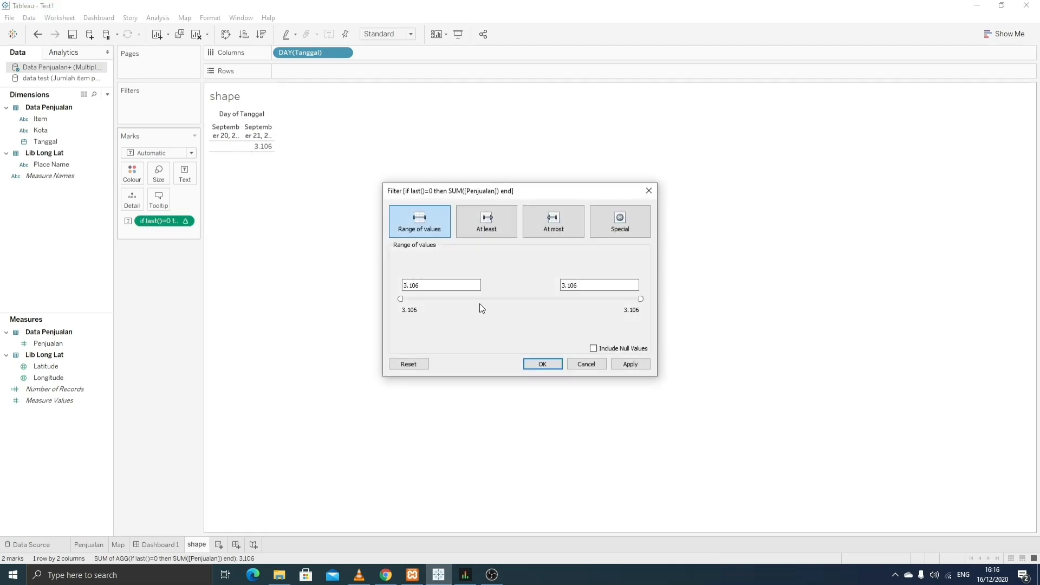
pyautogui.click(620, 230)
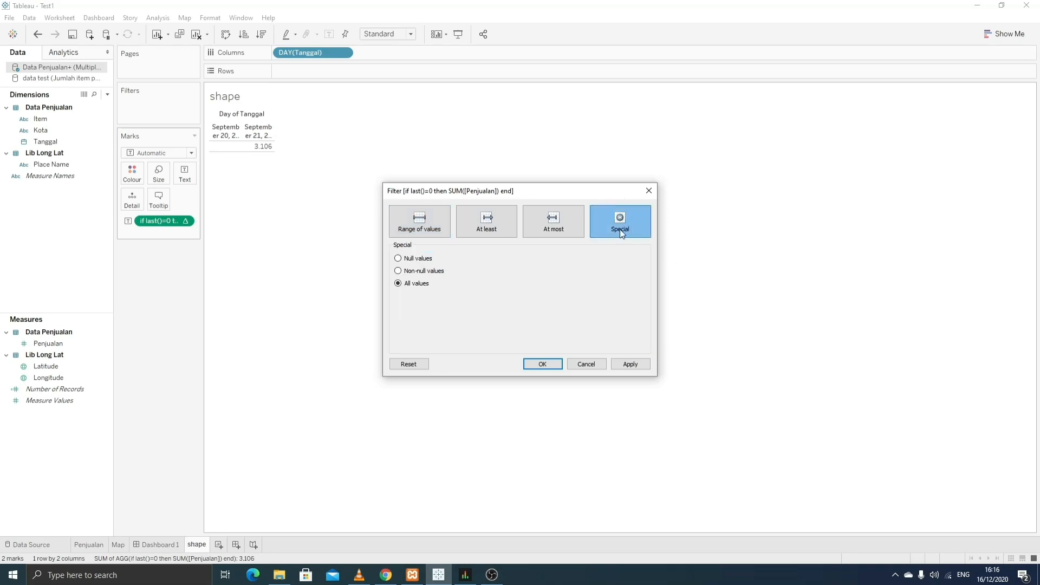
pyautogui.click(440, 272)
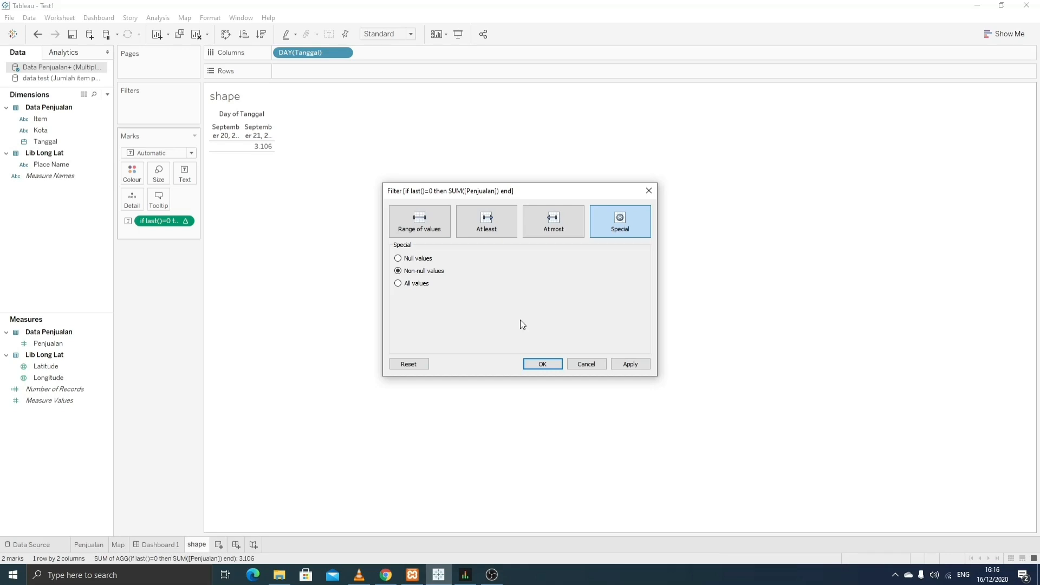
pyautogui.click(630, 364)
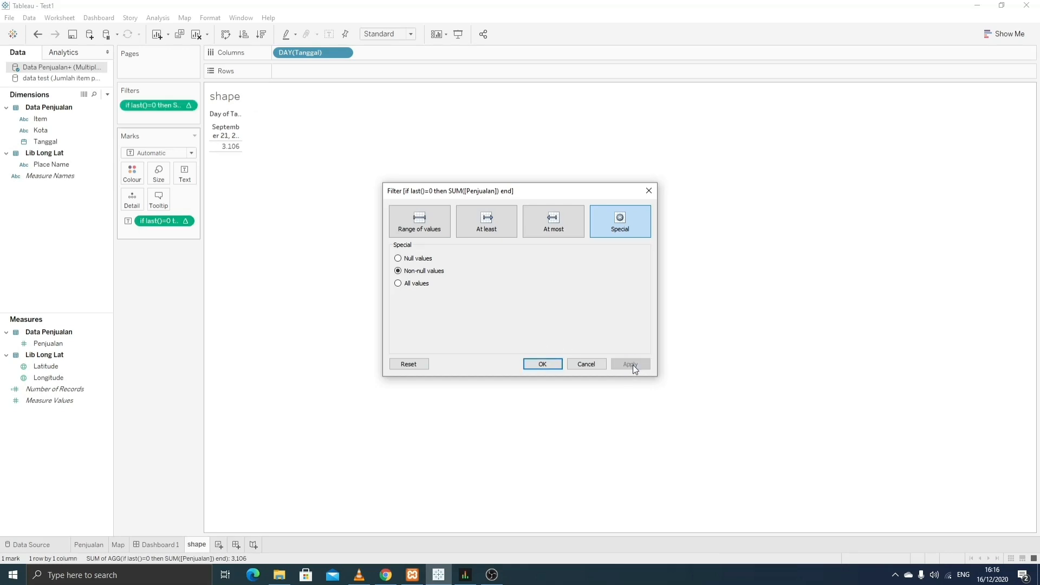
pyautogui.click(542, 364)
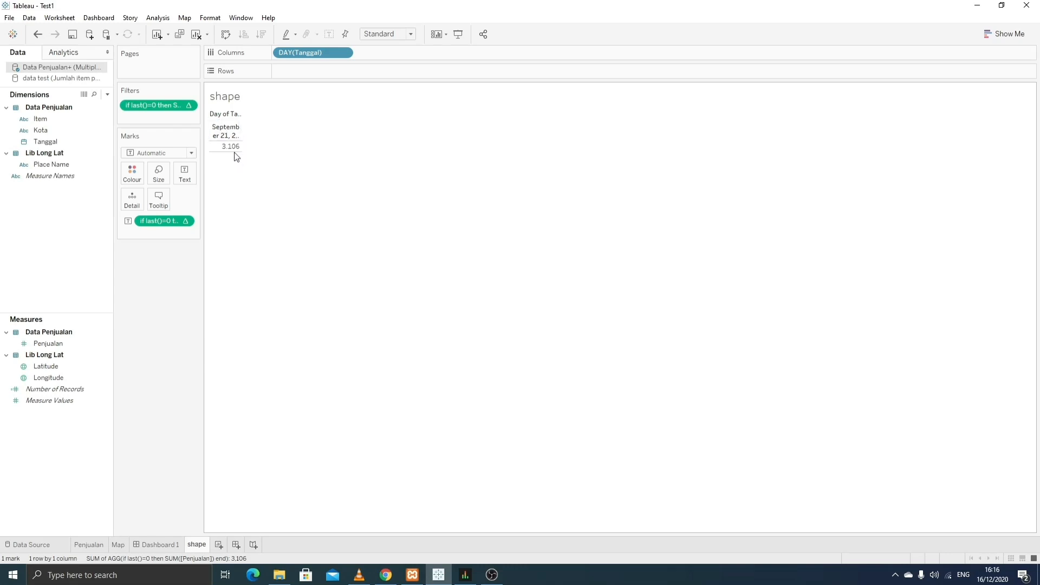
# - Start a new calculated field named Comparison
pyautogui.rightClick(140, 234)
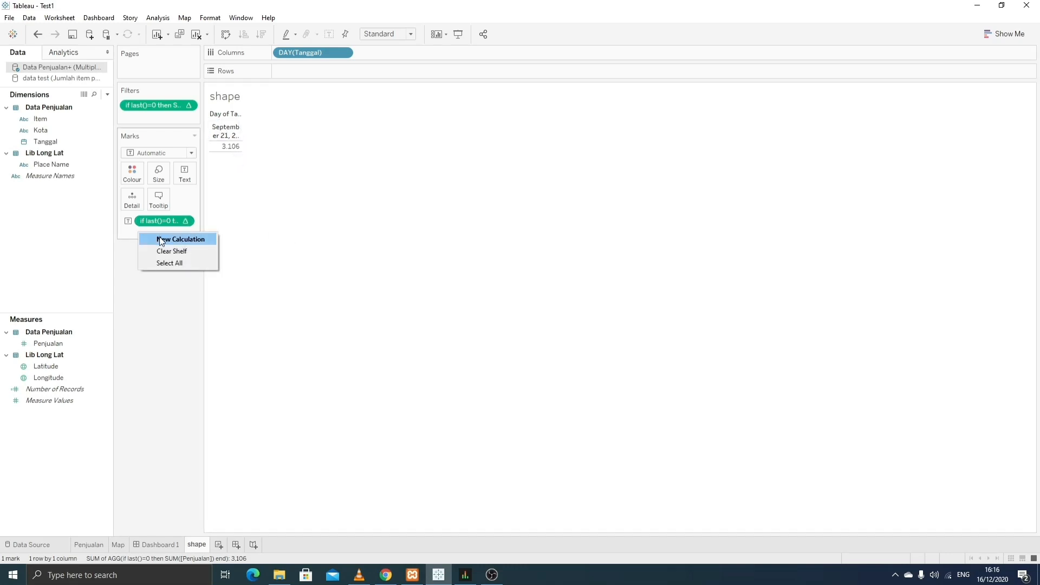
pyautogui.click(59, 198)
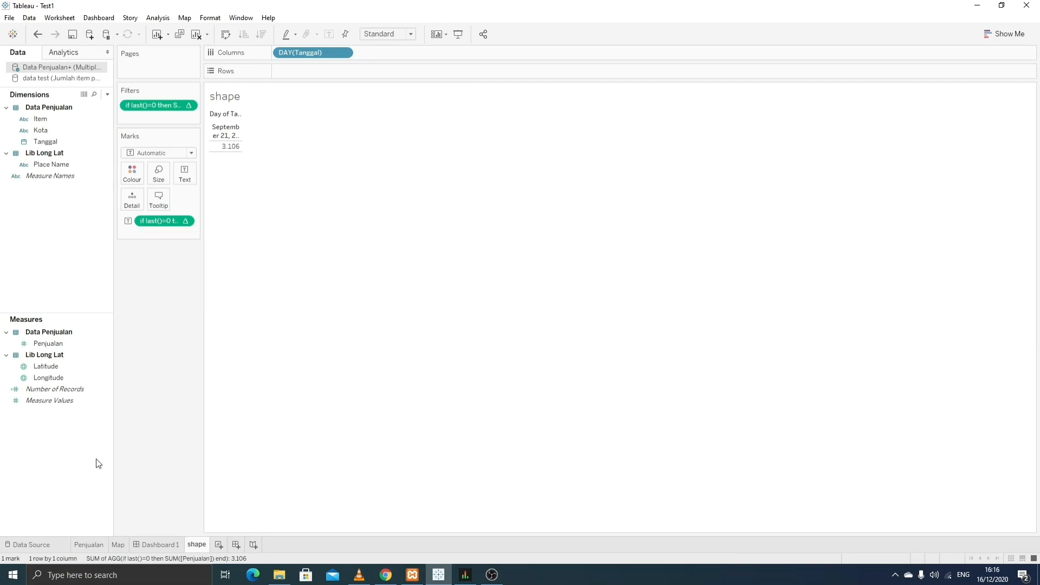
pyautogui.rightClick(52, 427)
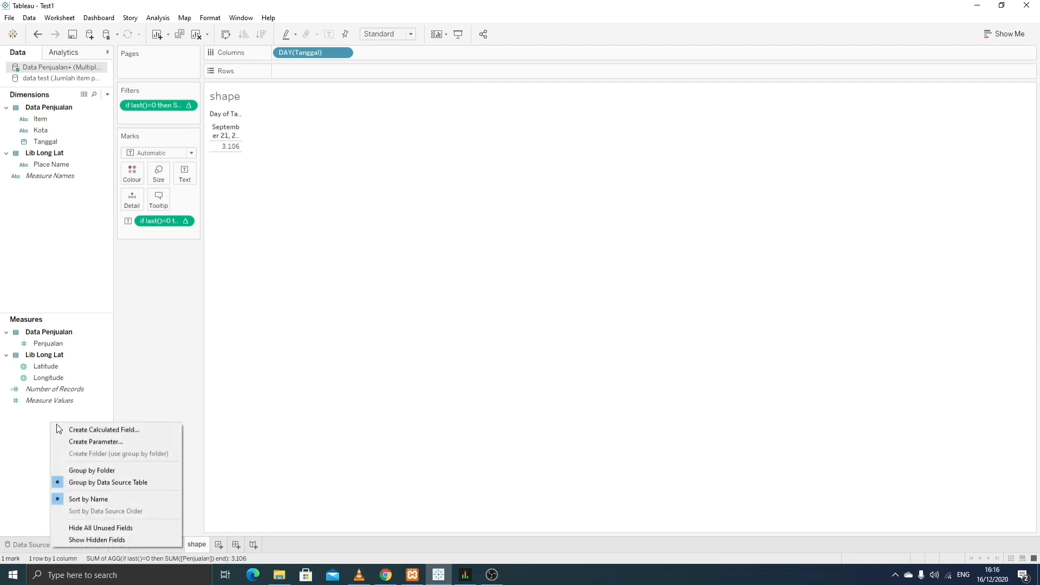
pyautogui.click(100, 429)
pyautogui.moveTo(537, 201); pyautogui.dragTo(544, 186)
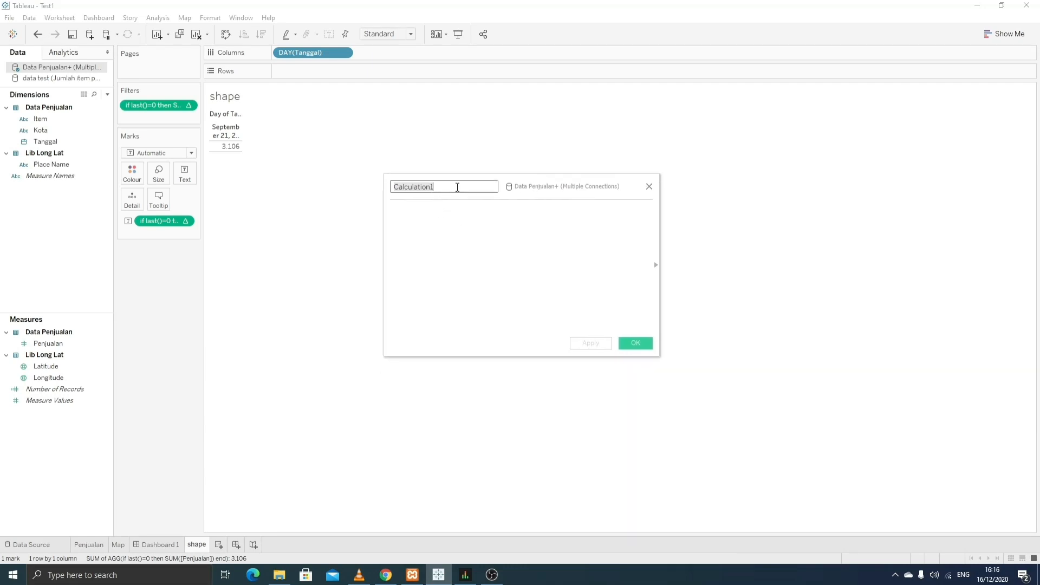
pyautogui.write('Cm')
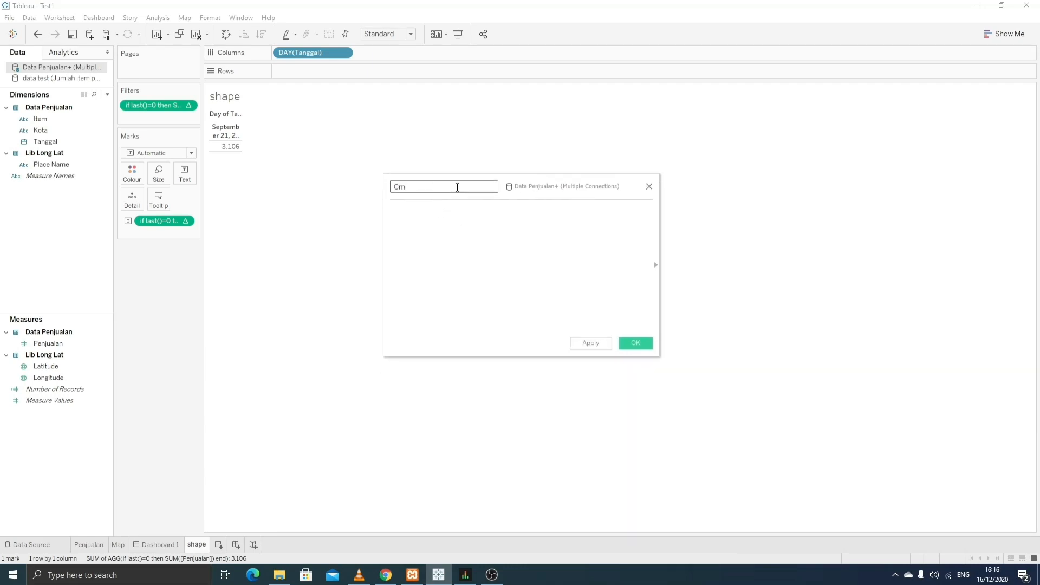
pyautogui.press('BackSpace')
pyautogui.write('a')
pyautogui.write('ompari')
pyautogui.write('son')
# - Enter if last()=0 then SUM([Penjualan]) end - lookup(sum([Penjualan]),-1) and save the field
pyautogui.click(438, 209)
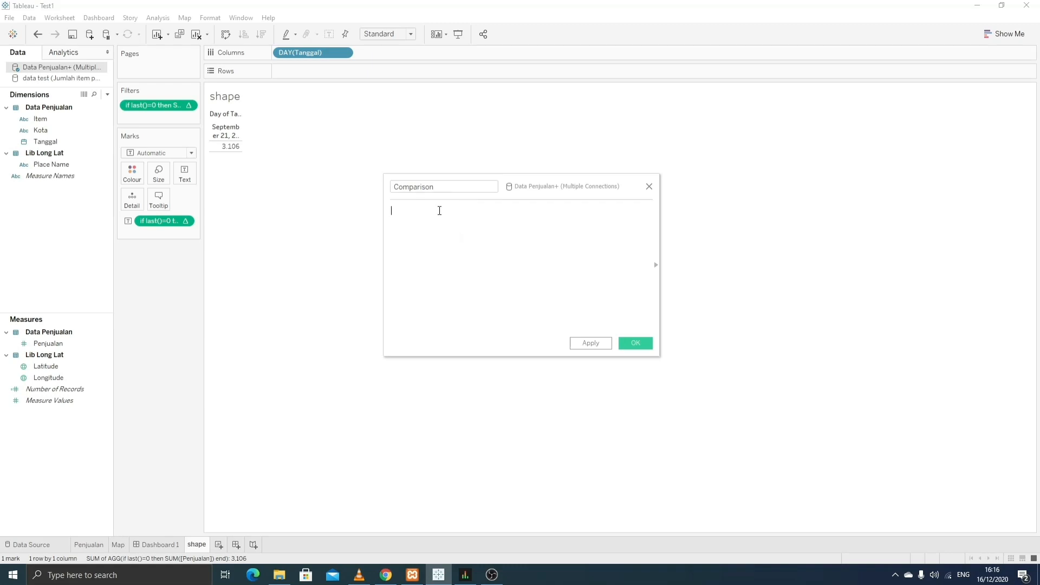
pyautogui.doubleClick(167, 221)
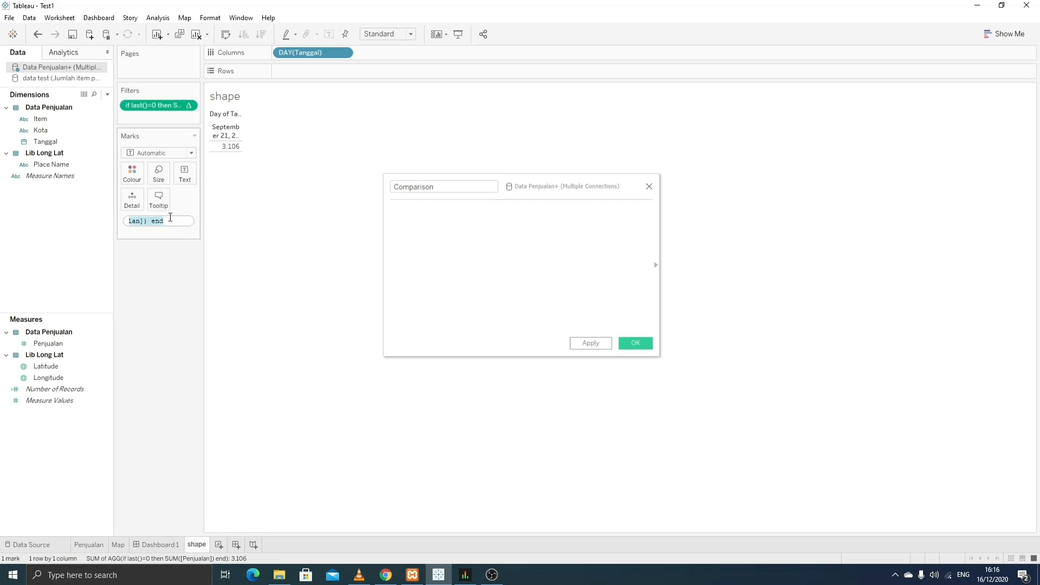
pyautogui.click(421, 210)
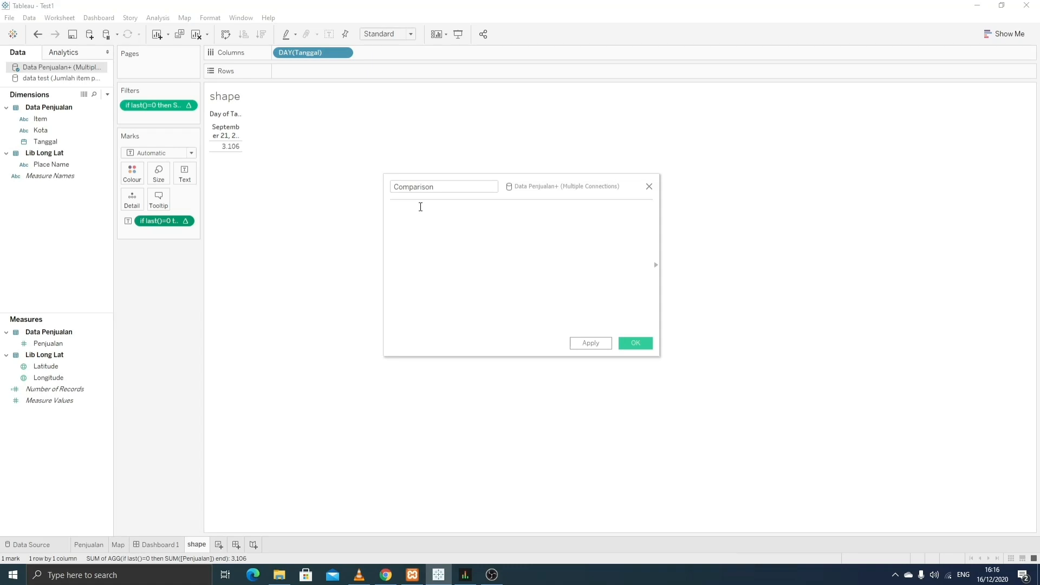
pyautogui.write('if last()=0 then SUM([Penjualan]) end')
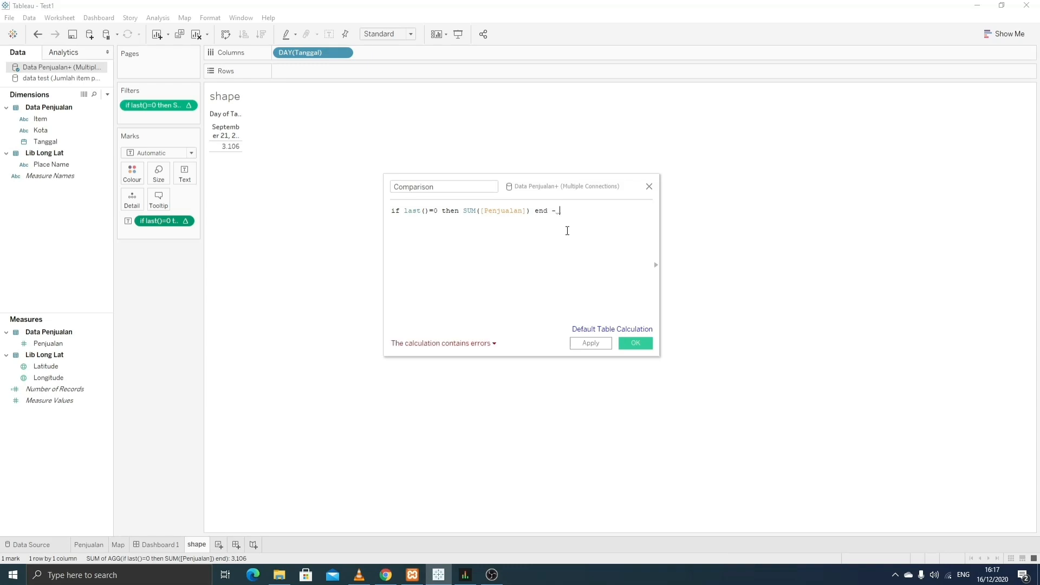
pyautogui.write('- lookup')
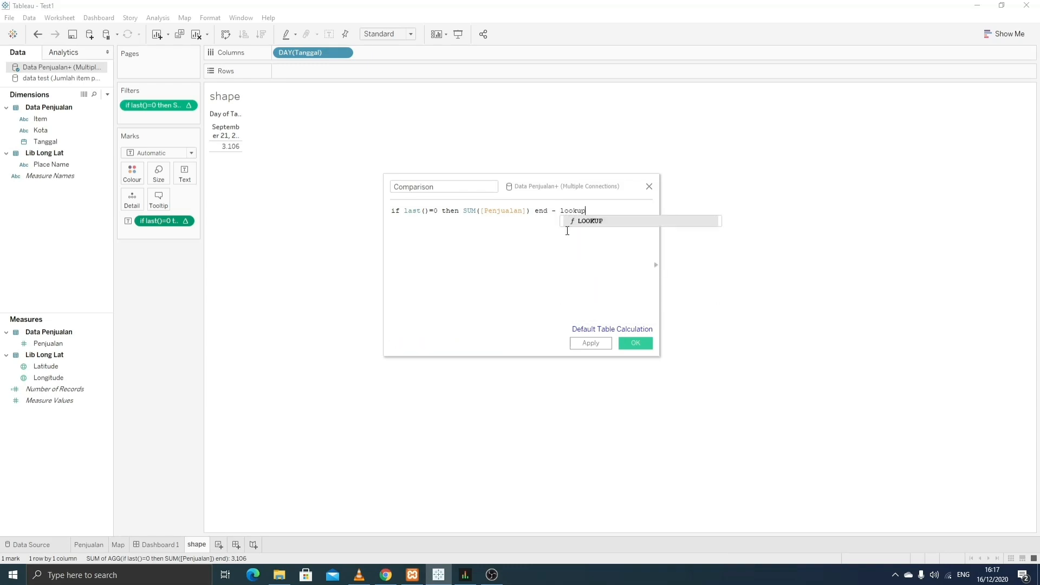
pyautogui.write('(')
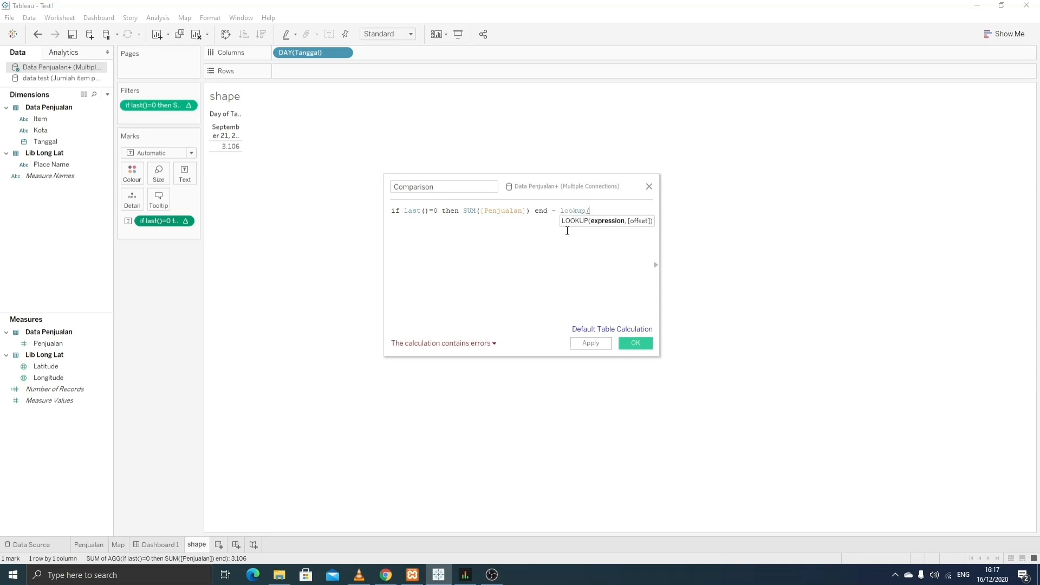
pyautogui.write('sum(')
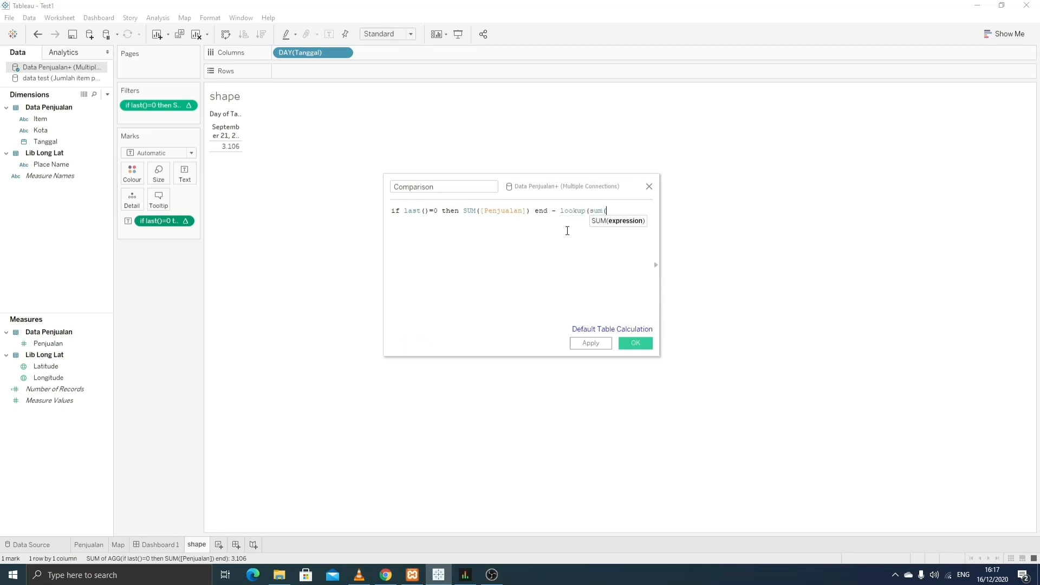
pyautogui.write('pe')
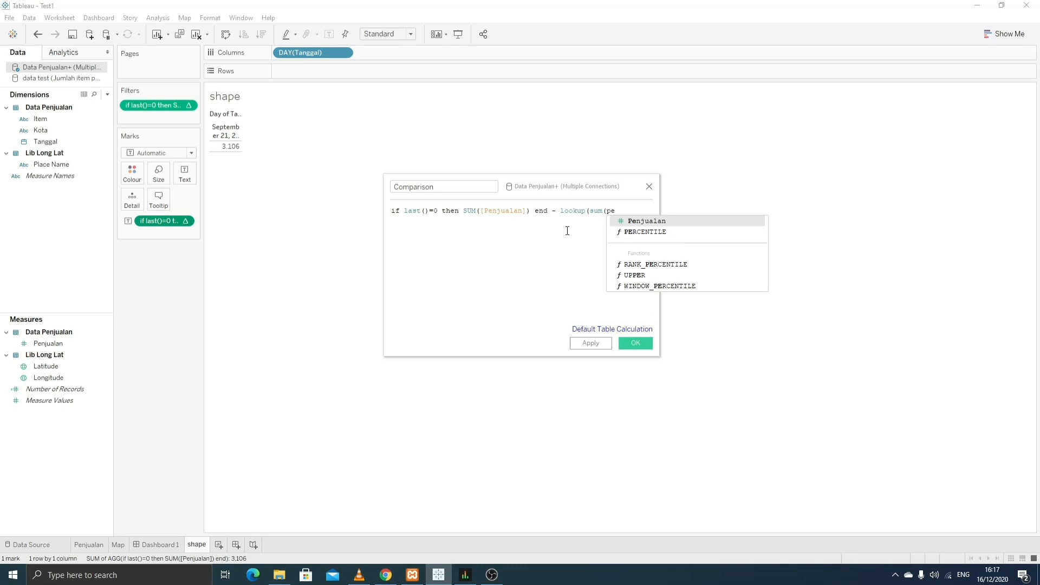
pyautogui.press('Return')
pyautogui.write(')')
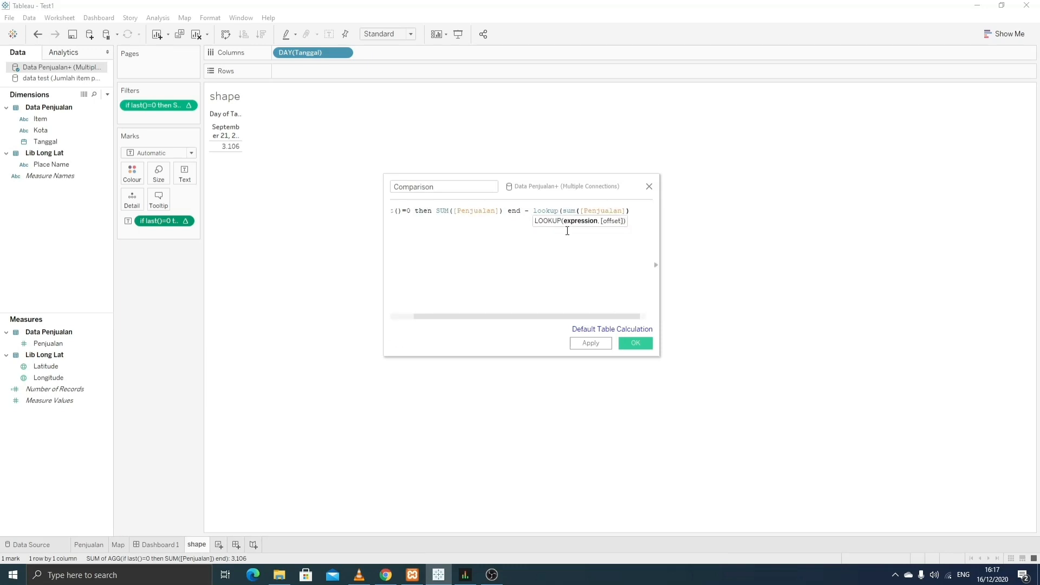
pyautogui.write(',')
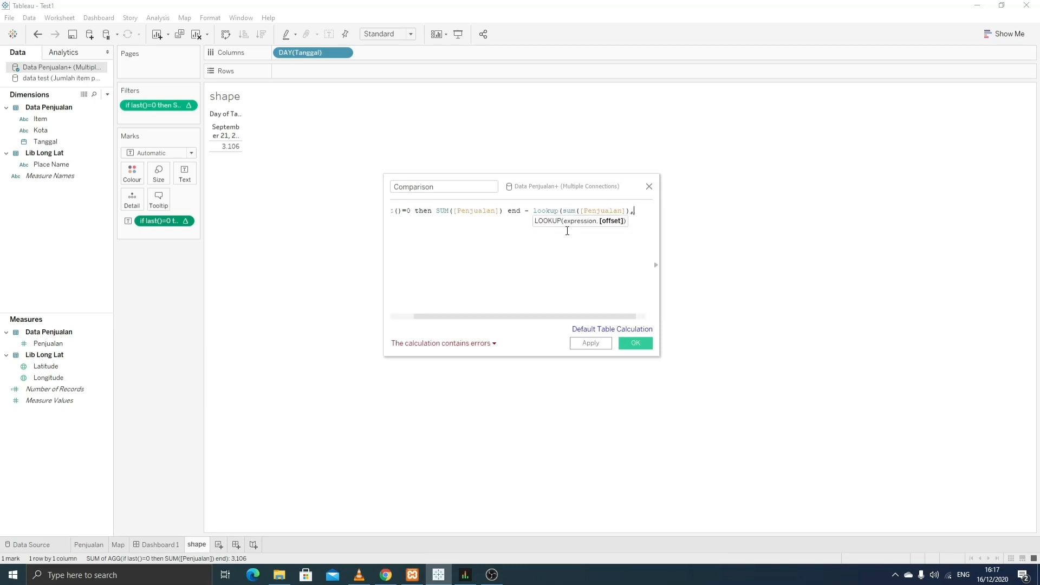
pyautogui.write('-1)')
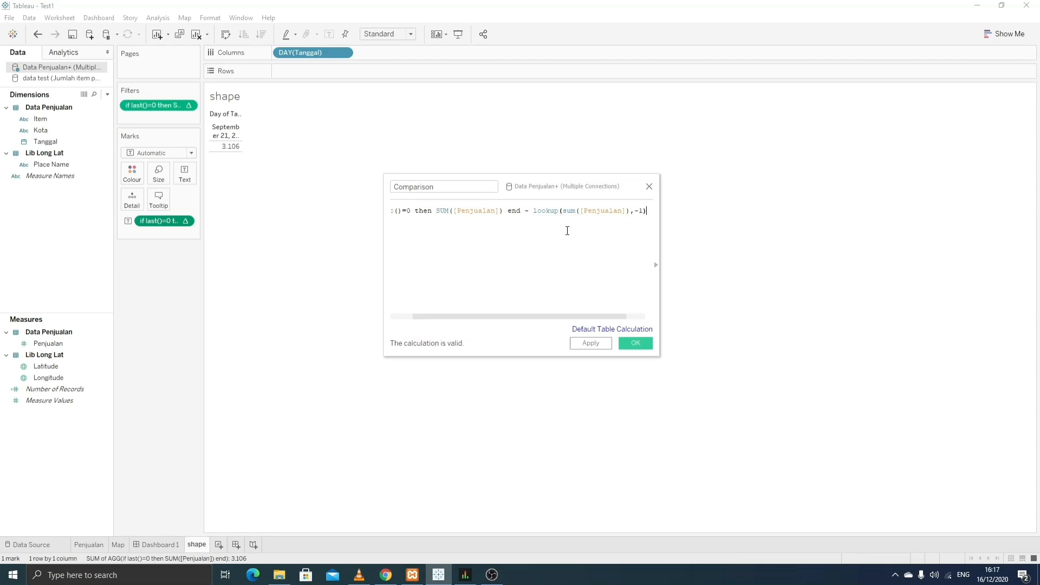
pyautogui.click(591, 343)
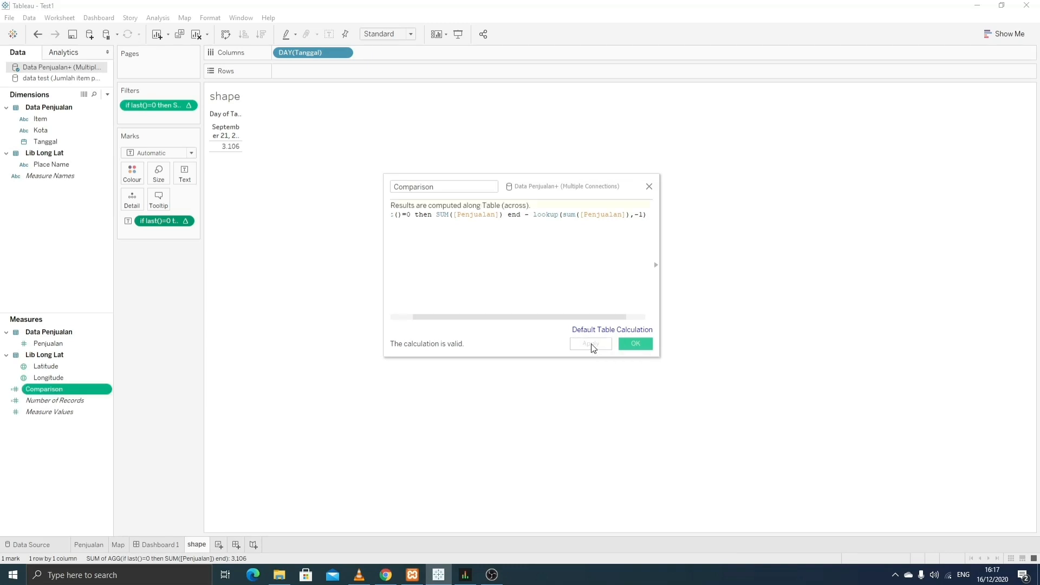
pyautogui.click(636, 343)
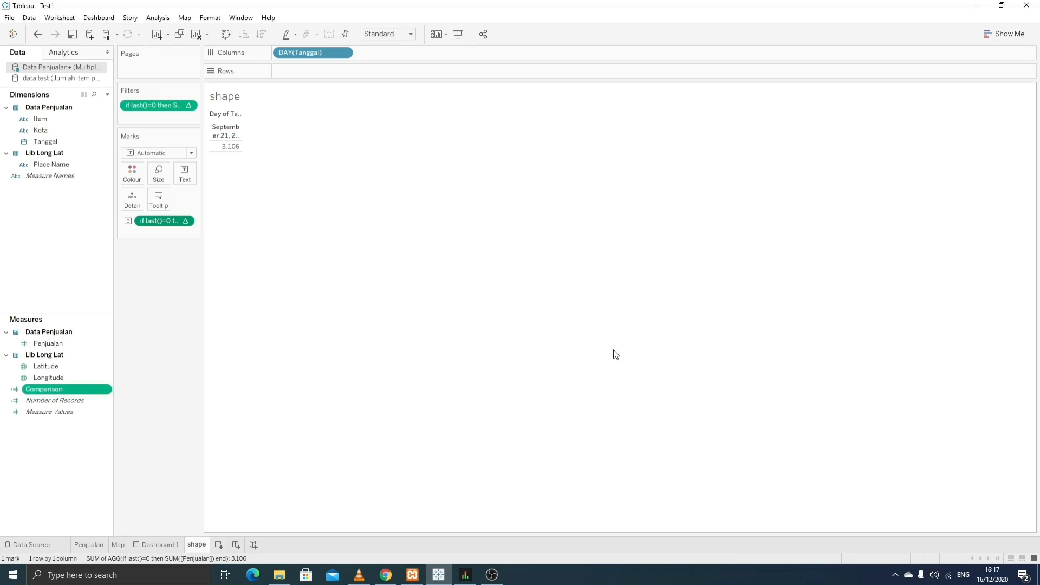
# - Add Comparison as a text label, showing 575 beneath 3.106
pyautogui.moveTo(59, 389); pyautogui.dragTo(193, 230)
pyautogui.click(128, 234)
pyautogui.click(133, 259)
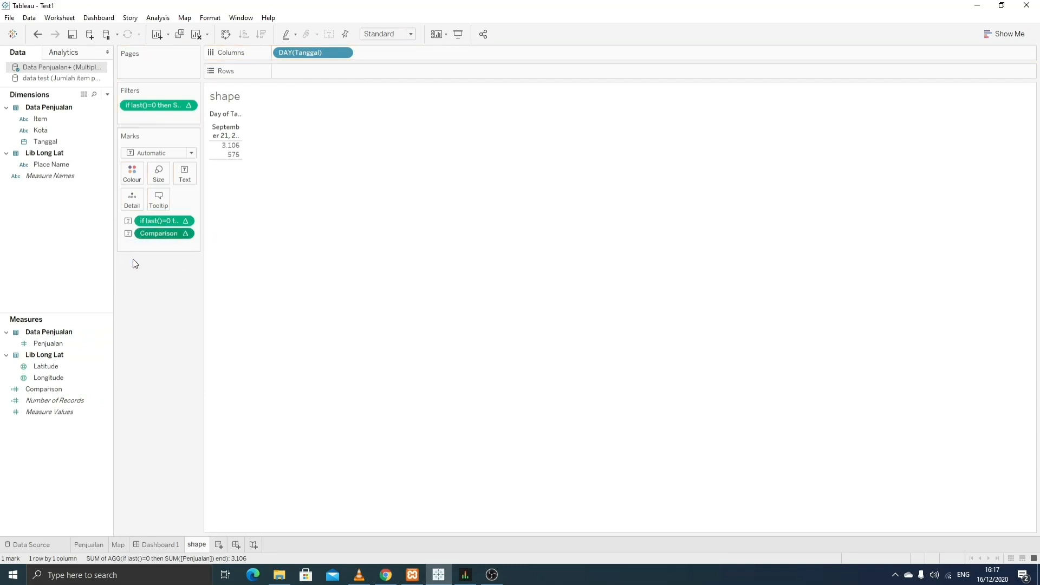
pyautogui.moveTo(222, 151)
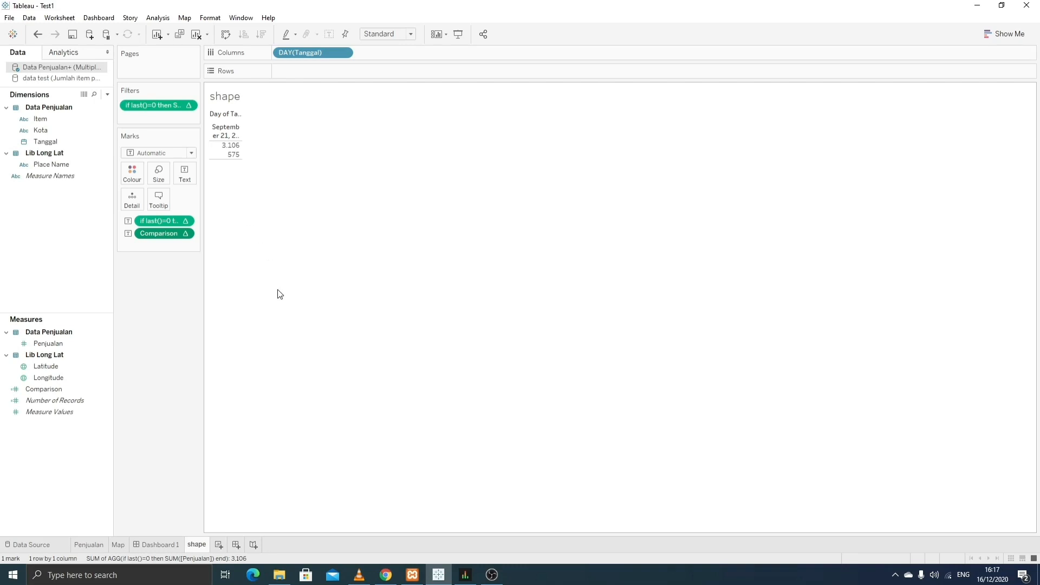
# - Create a Status calculated field beginning if [Comparison]<0 then 'Turun' elseif
pyautogui.rightClick(54, 440)
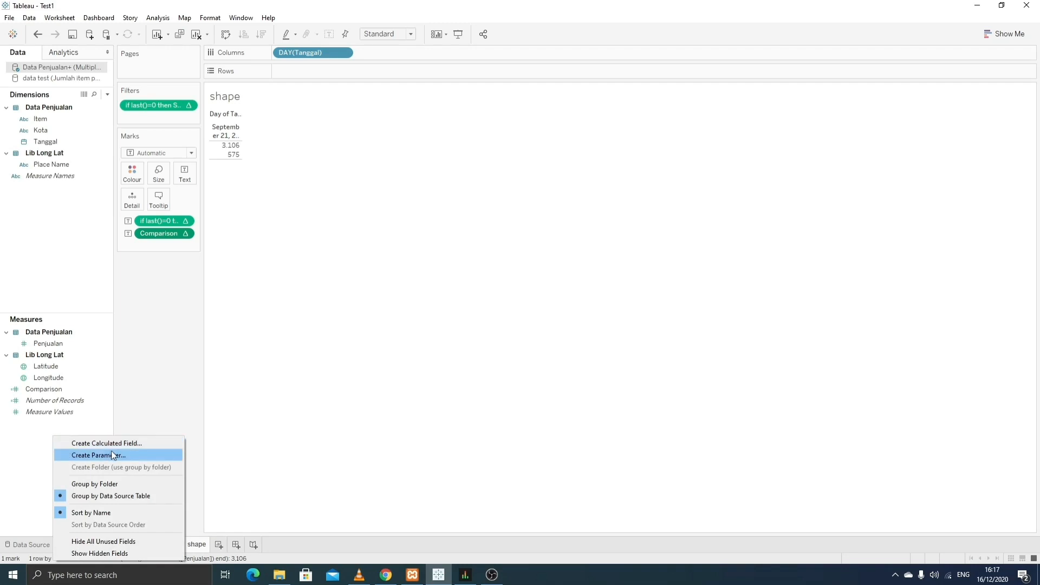
pyautogui.click(122, 440)
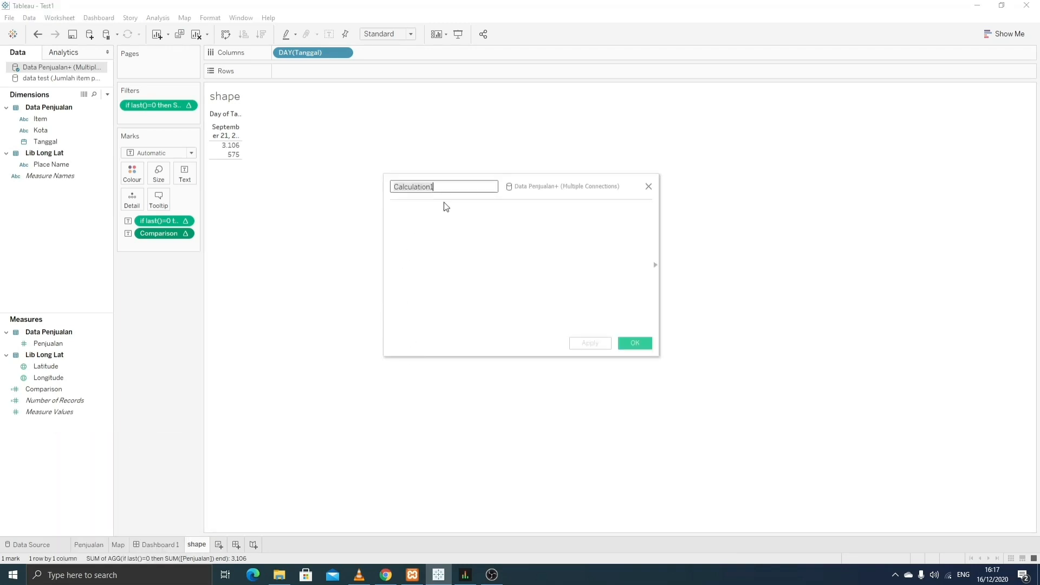
pyautogui.write('Status')
pyautogui.click(406, 216)
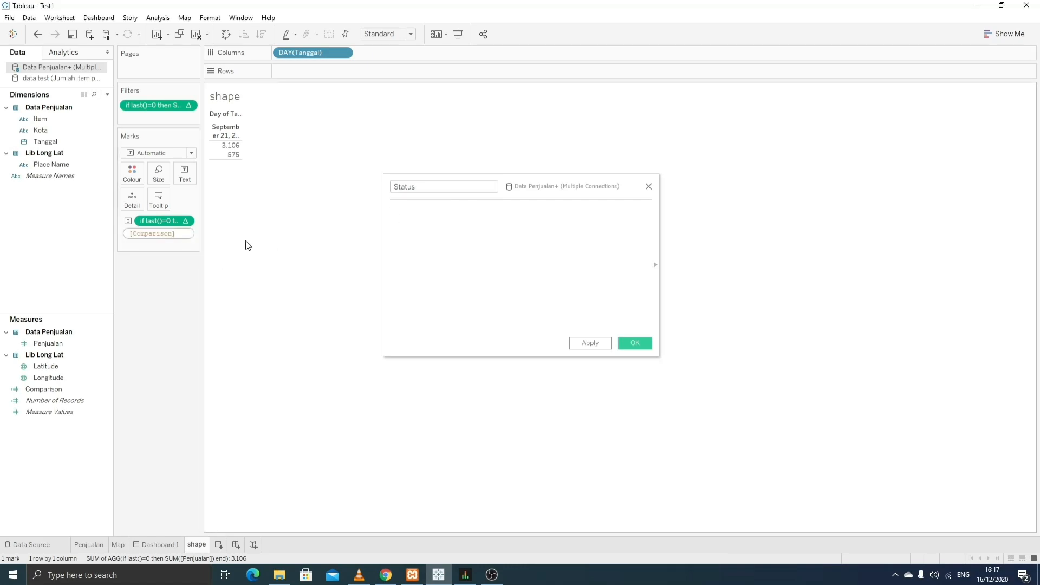
pyautogui.click(449, 213)
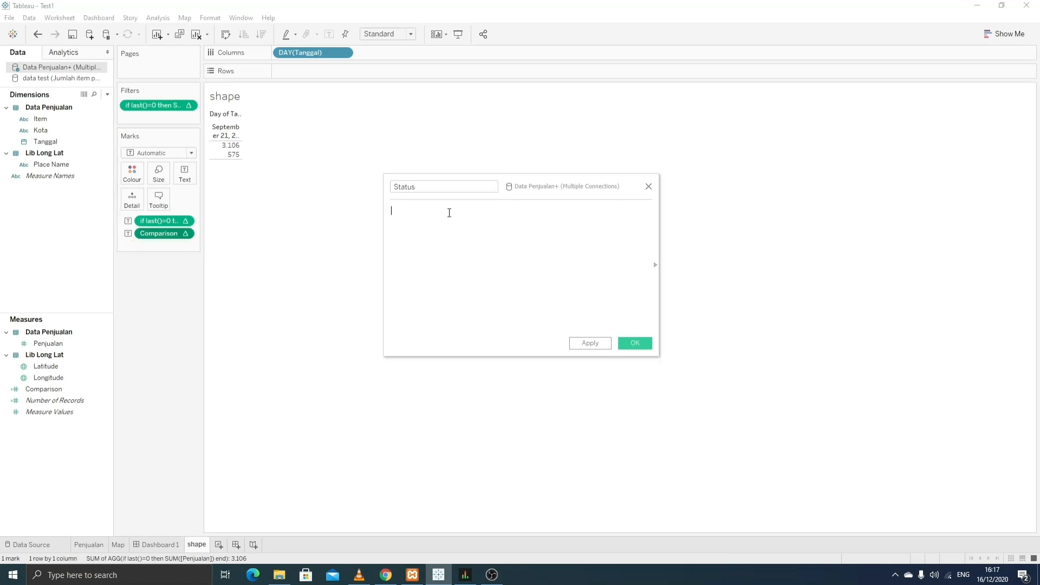
pyautogui.write('if ')
pyautogui.write('[Comparison]')
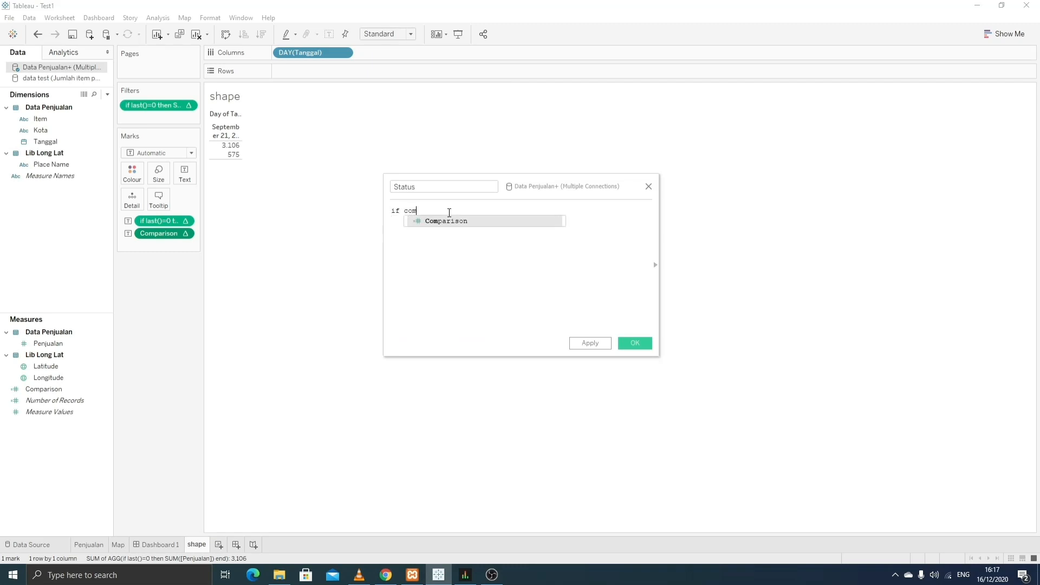
pyautogui.write('<')
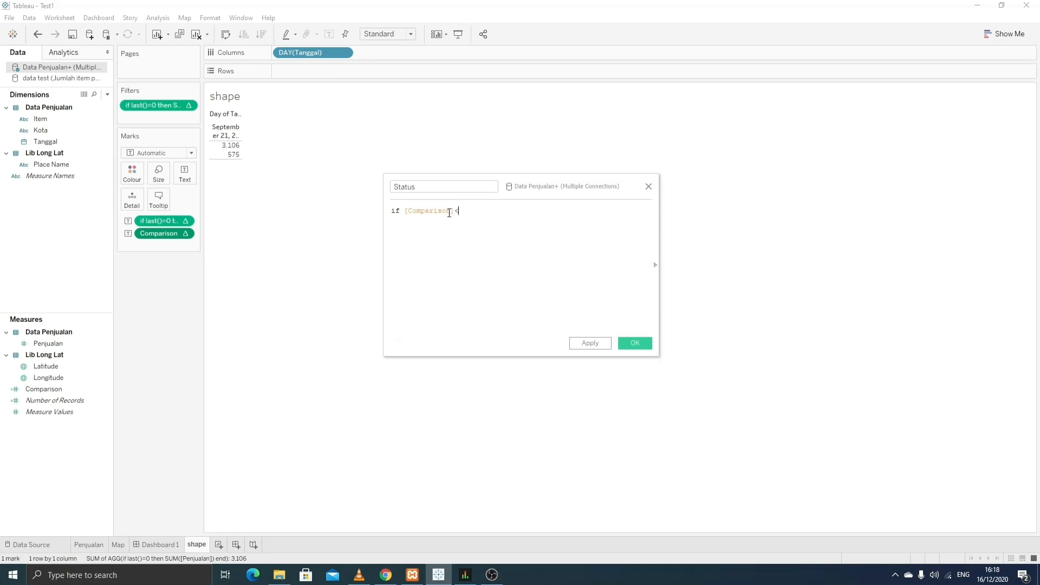
pyautogui.write("0 then ''Tutu")
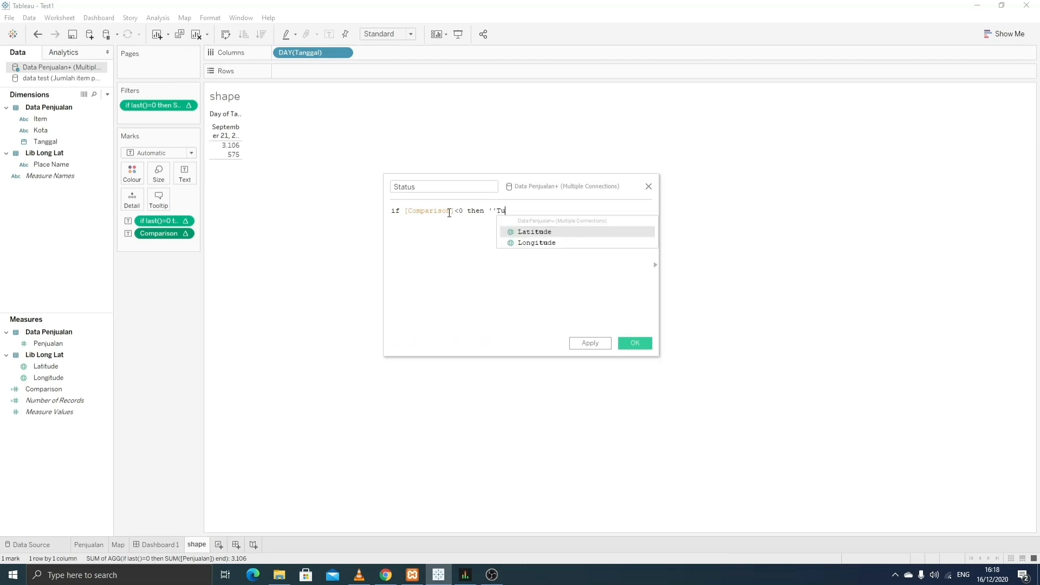
pyautogui.press('BackSpace')
pyautogui.press('BackSpace')
pyautogui.write('run')
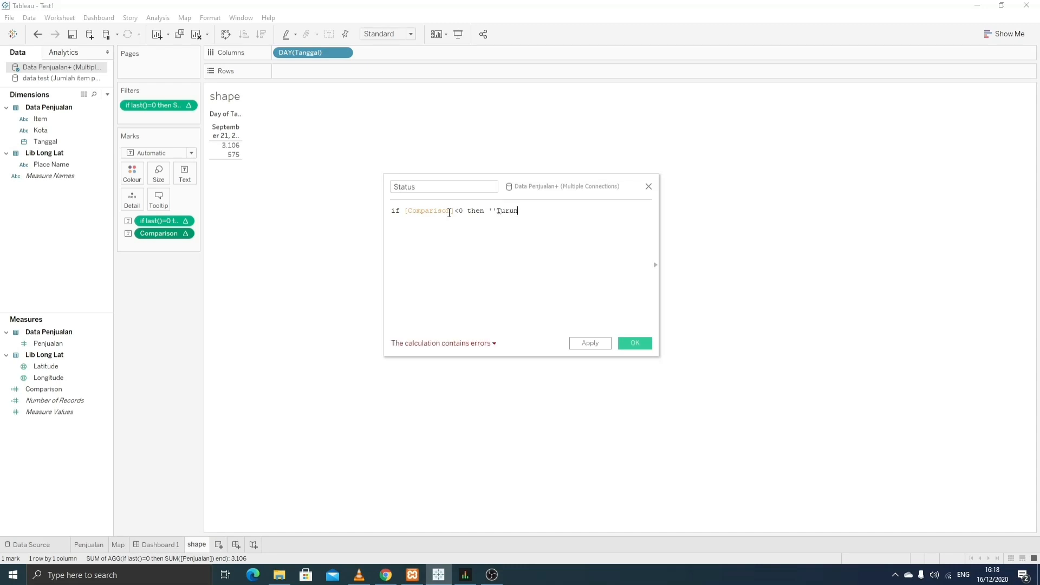
pyautogui.press('Left')
pyautogui.press('Left')
pyautogui.press('Left')
pyautogui.press('BackSpace')
pyautogui.press('End')
pyautogui.write("'elseif")
# - Add [Comparison]>0 then 'Naik' else 'Tetap' to the Status formula and save it
pyautogui.press('Return')
pyautogui.write('com')
pyautogui.press('Return')
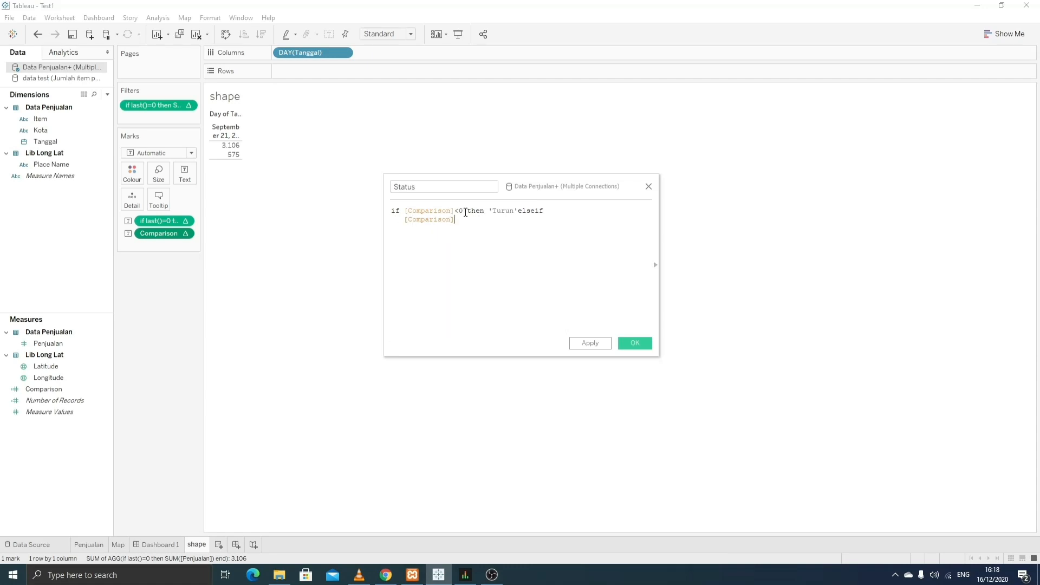
pyautogui.write('>0 then ')
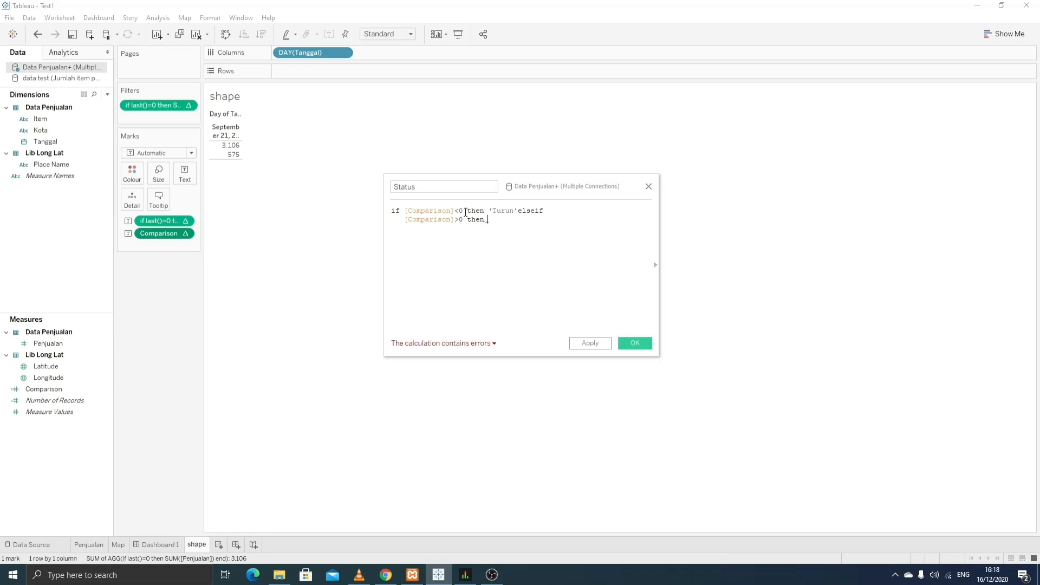
pyautogui.write("''")
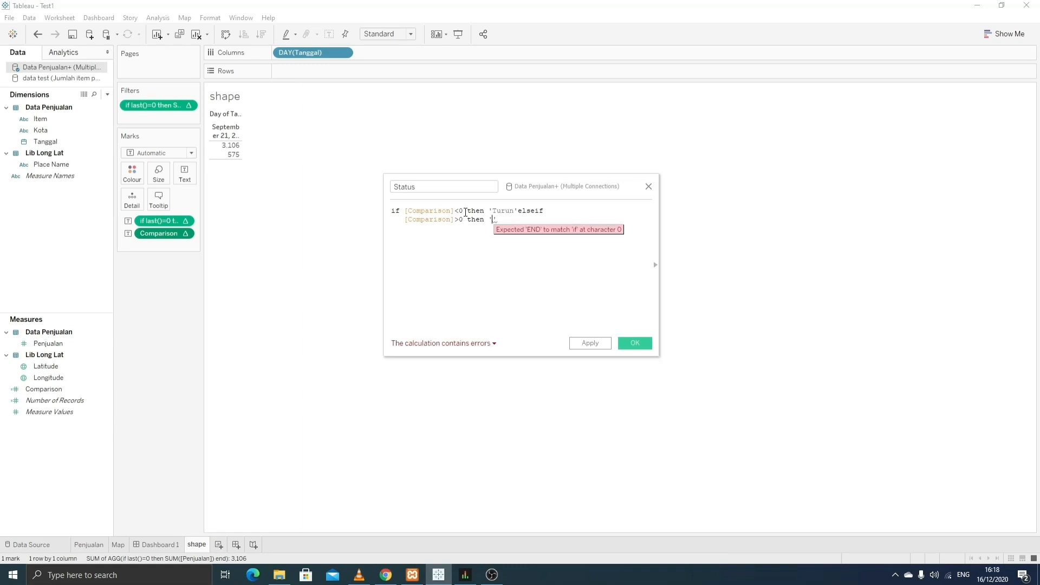
pyautogui.write('Naik')
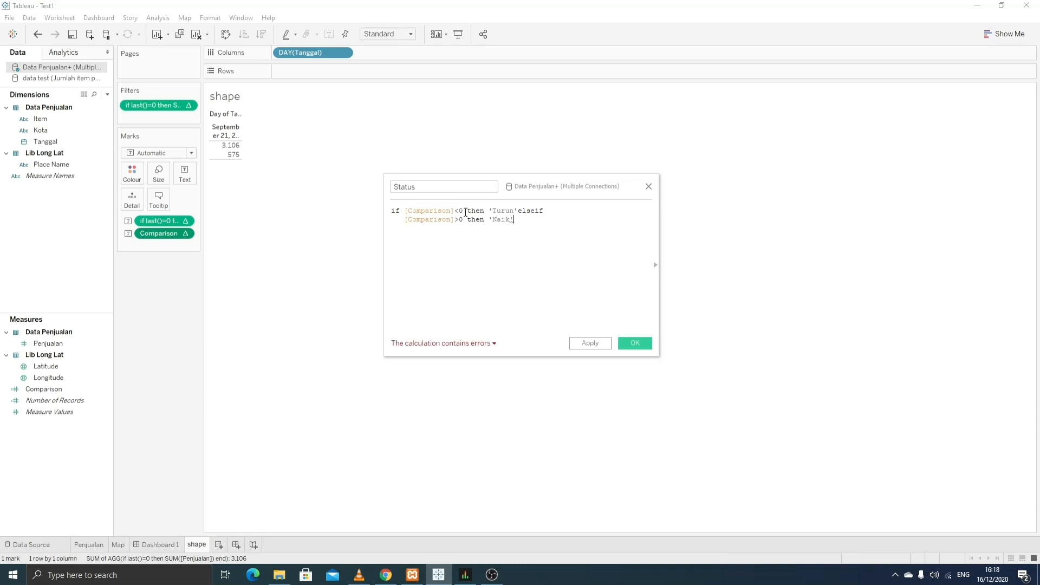
pyautogui.write(' else')
pyautogui.write("' else '")
pyautogui.write('Teta')
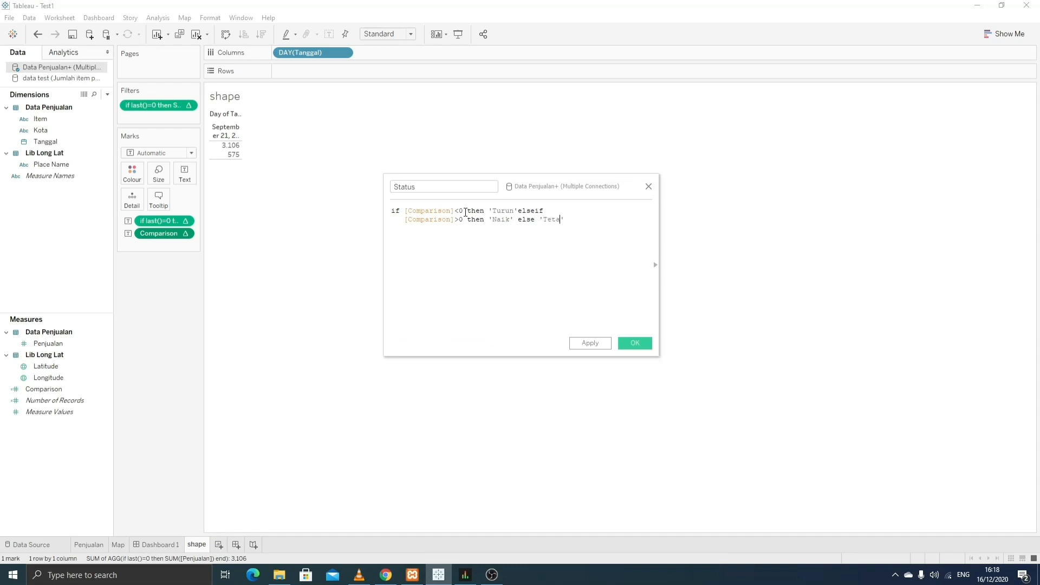
pyautogui.write('p')
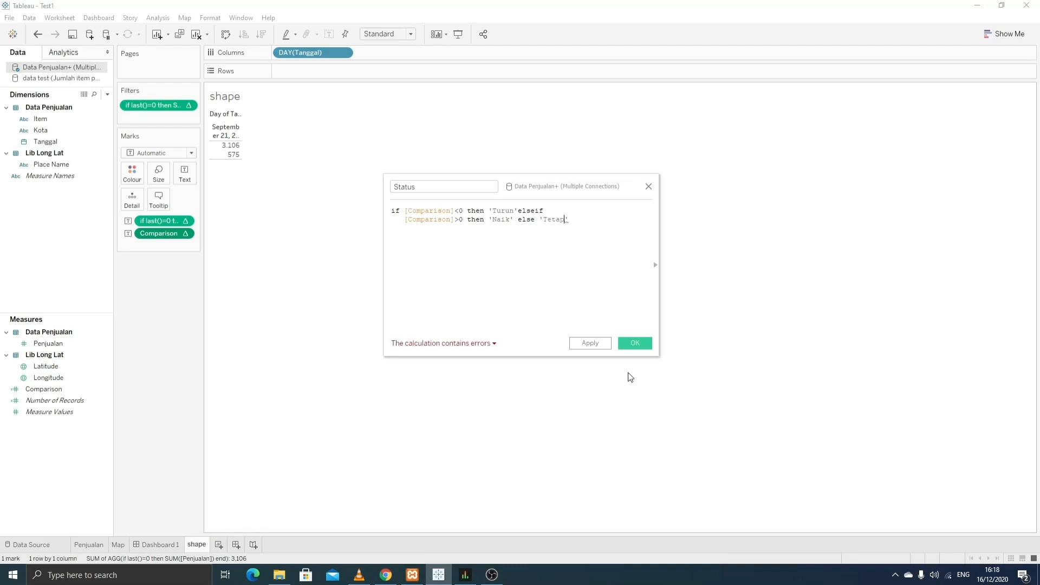
pyautogui.click(635, 344)
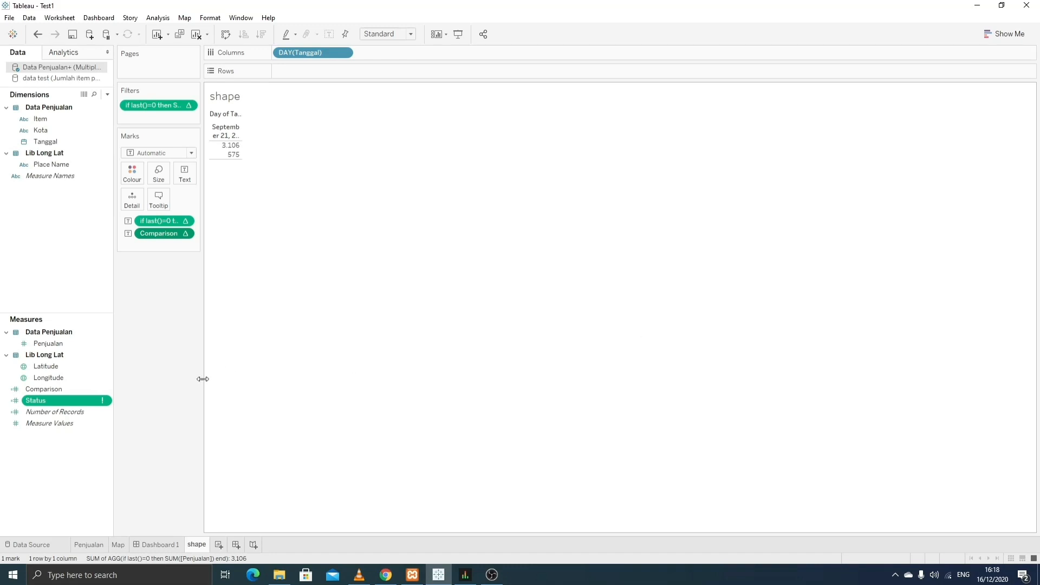
# - Fix the Status formula by adding the closing 'end'
pyautogui.rightClick(78, 400)
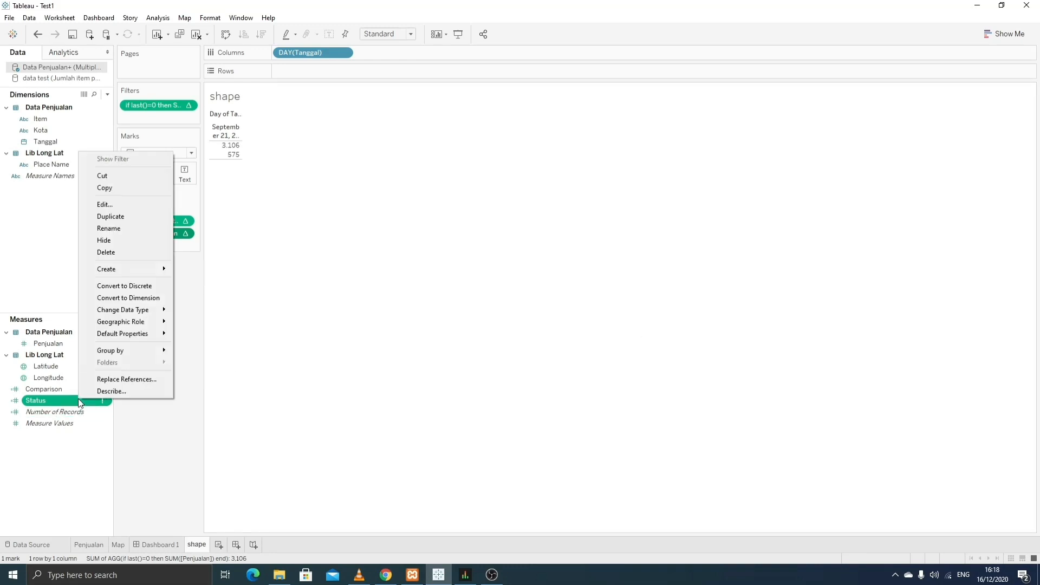
pyautogui.click(105, 204)
pyautogui.write('end')
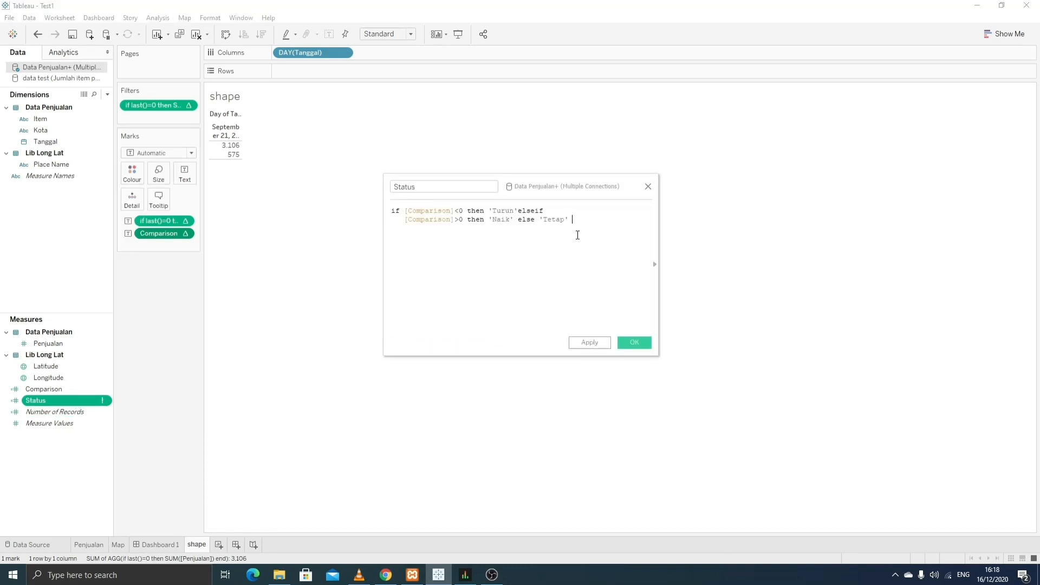
pyautogui.click(589, 291)
pyautogui.click(634, 341)
# - Add Status as a text label, showing Naik beneath 575
pyautogui.click(65, 390)
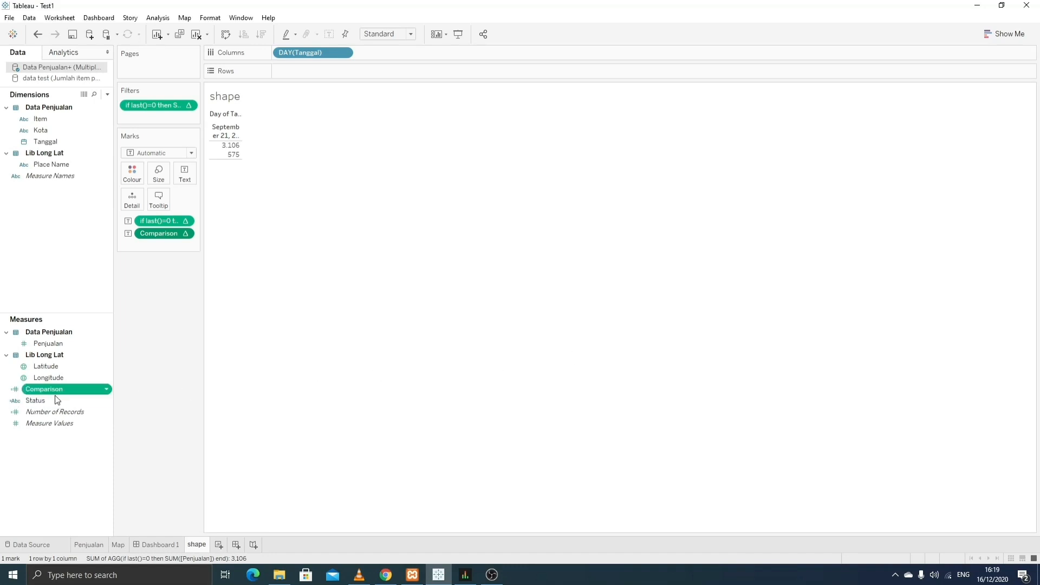
pyautogui.moveTo(57, 400); pyautogui.dragTo(135, 254)
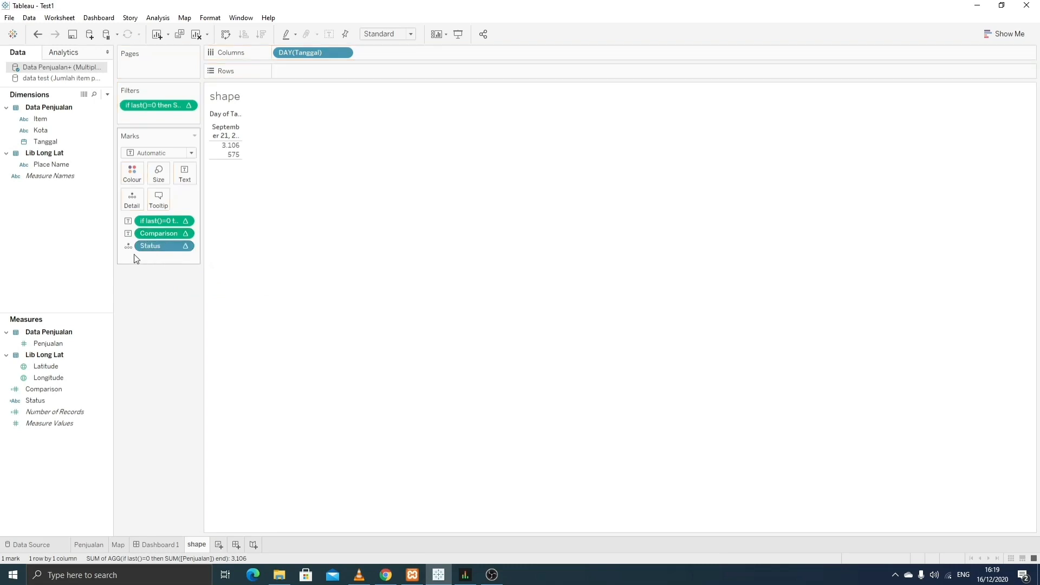
pyautogui.click(128, 247)
pyautogui.click(132, 271)
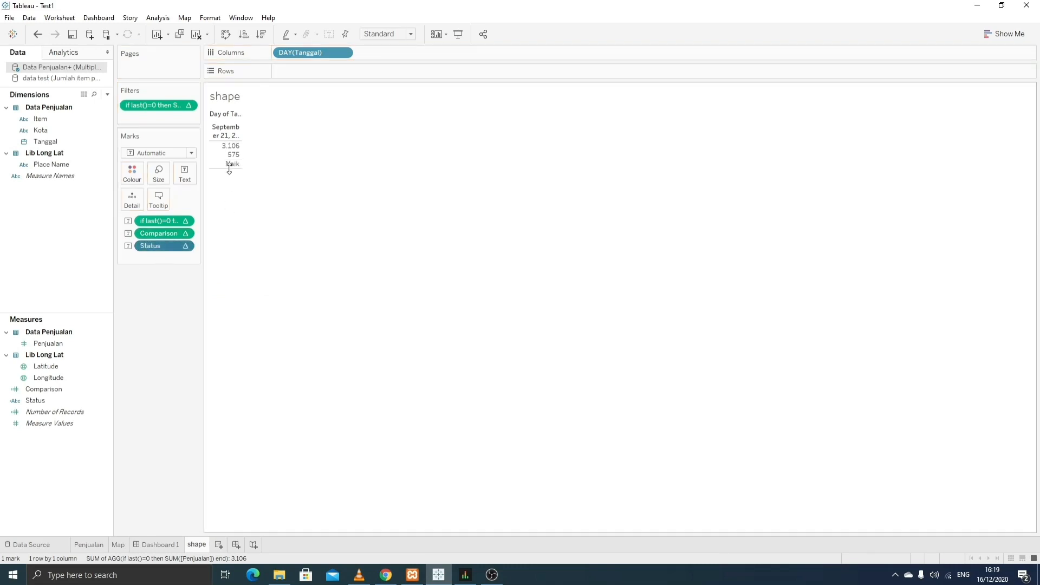
pyautogui.moveTo(231, 161)
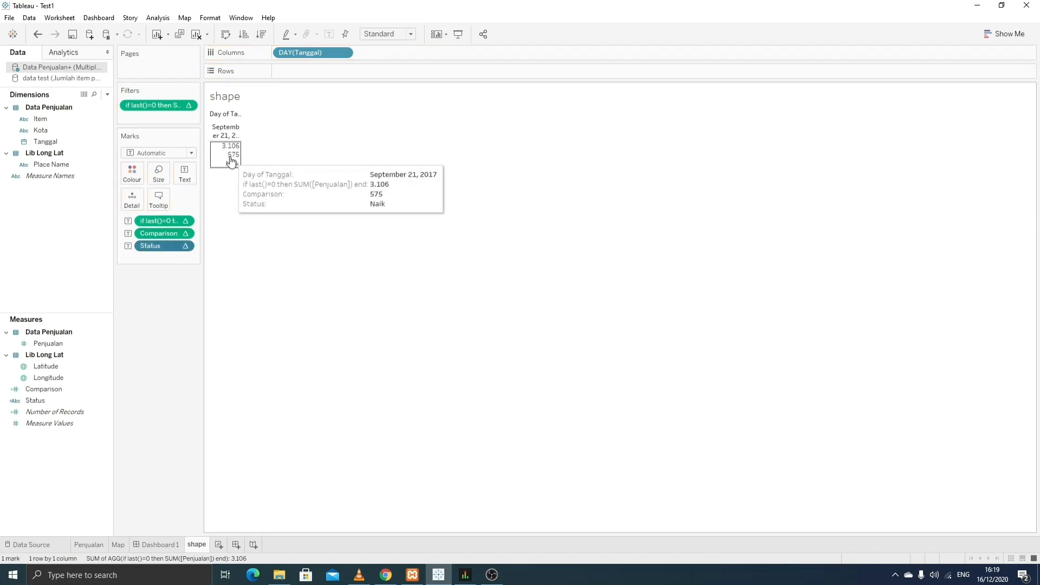
# - Relabel the tooltip lines as 'Penjualan :' and 'selisih:' and save the tooltip
pyautogui.click(158, 200)
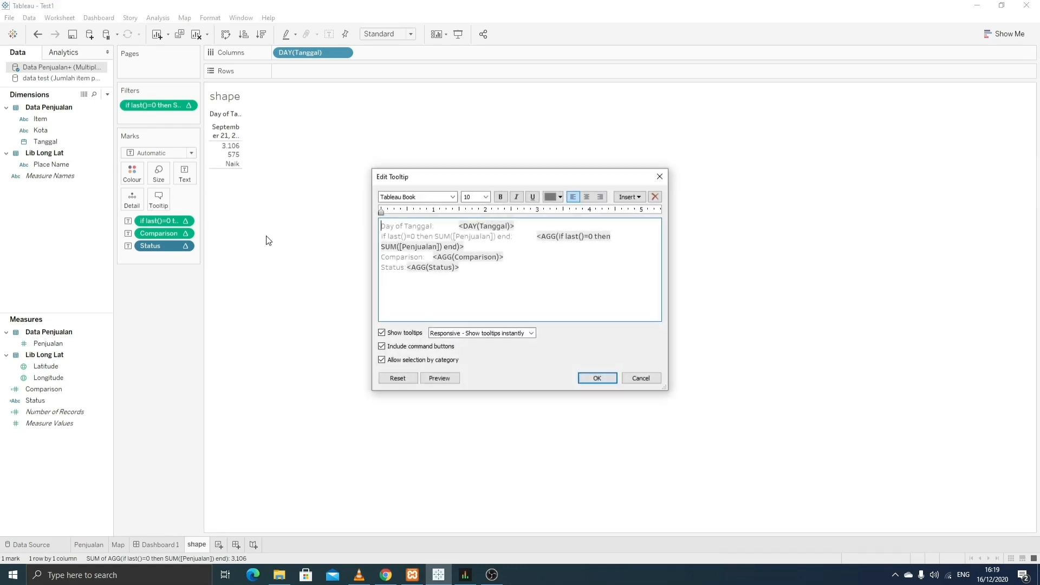
pyautogui.moveTo(515, 242); pyautogui.dragTo(365, 234)
pyautogui.write('Se')
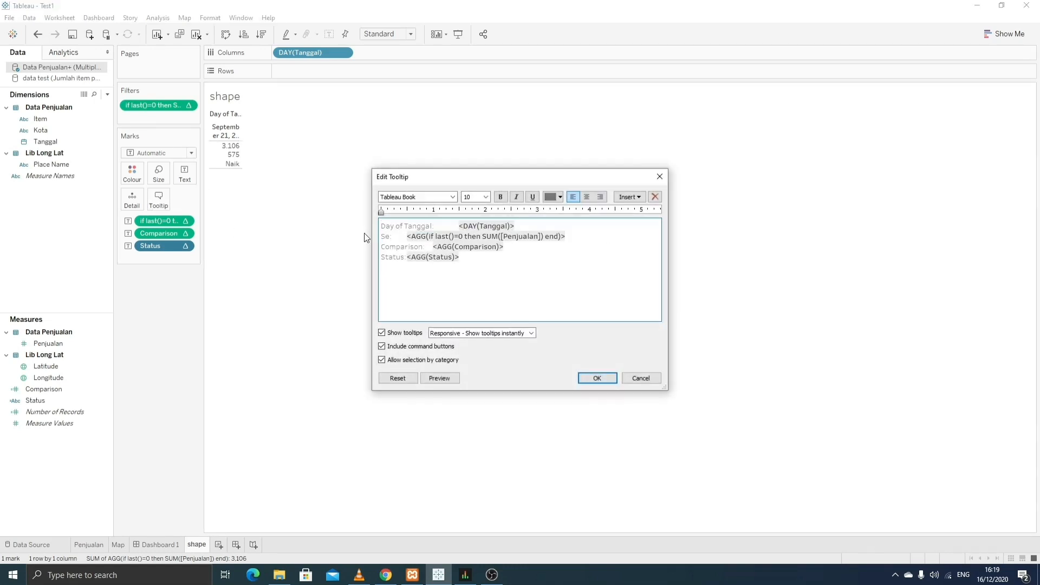
pyautogui.write('lisih')
pyautogui.press('Tab')
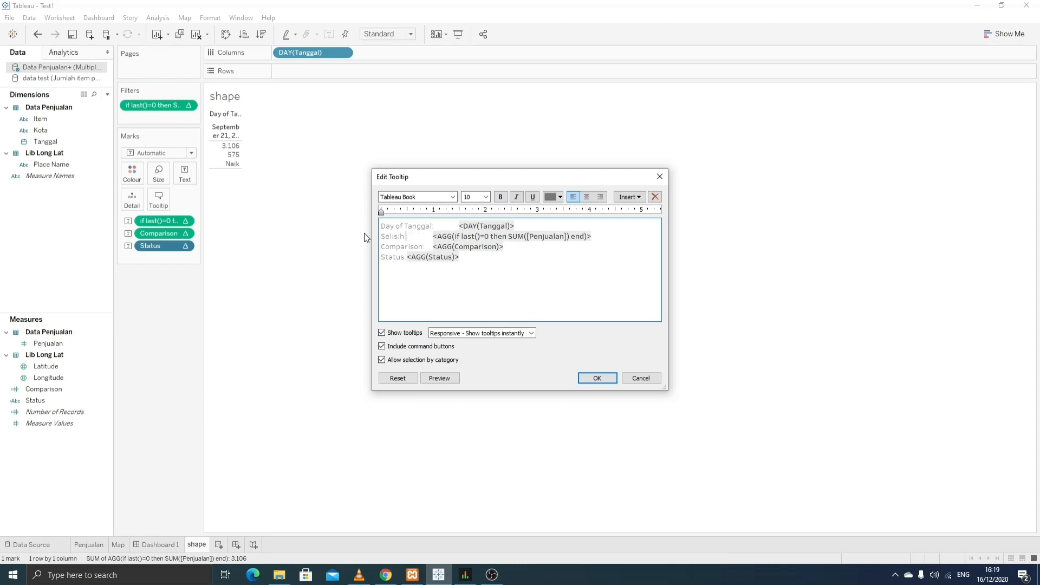
pyautogui.press('BackSpace')
pyautogui.press('BackSpace')
pyautogui.press('BackSpace')
pyautogui.press('BackSpace')
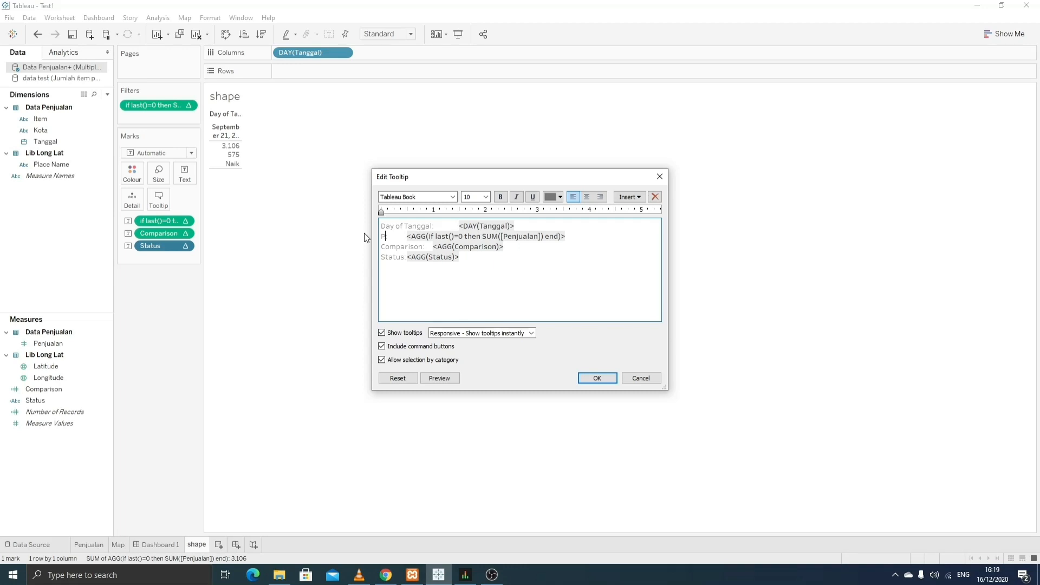
pyautogui.write('Penjua')
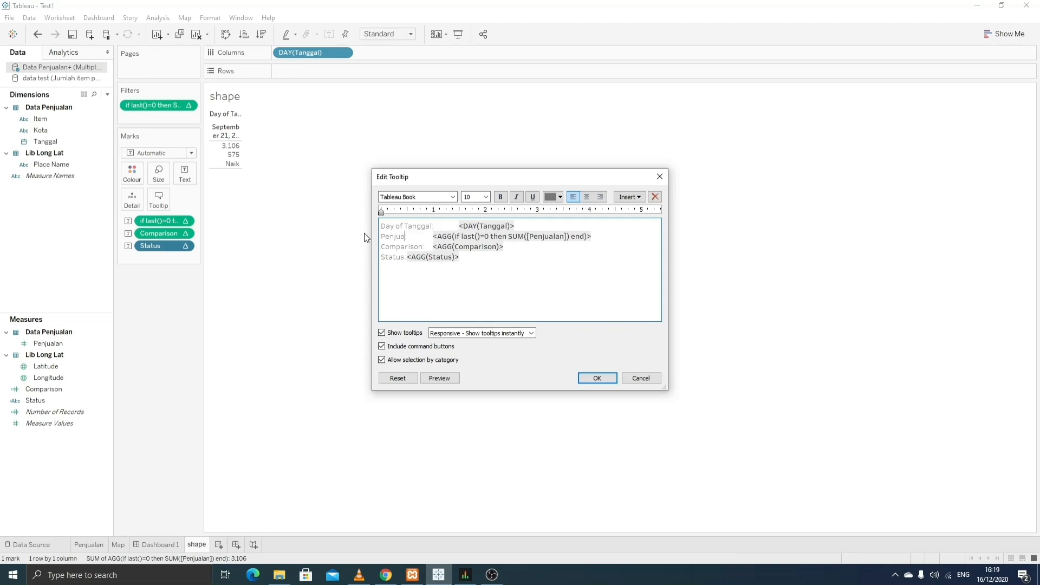
pyautogui.write('n')
pyautogui.press('BackSpace')
pyautogui.write('lan')
pyautogui.doubleClick(419, 246)
pyautogui.write('selisi:')
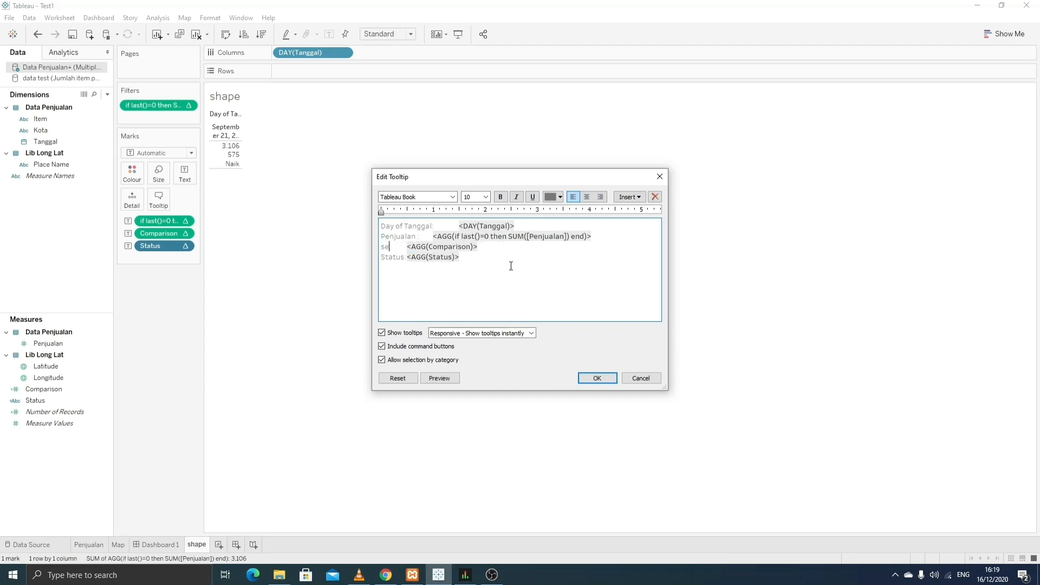
pyautogui.write('h')
pyautogui.click(598, 375)
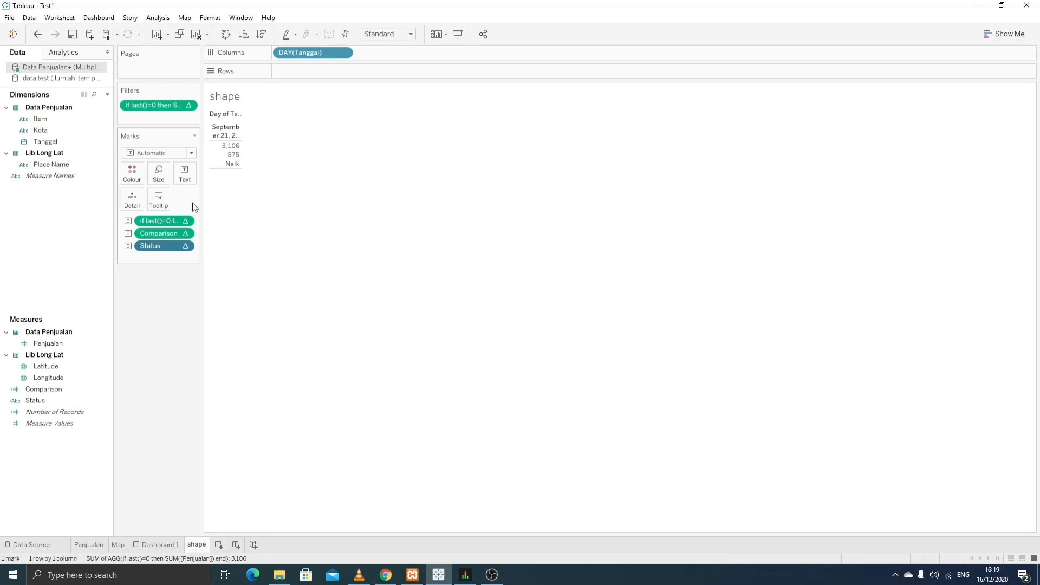
# - Switch the mark type to Shape with Status driving the shapes
pyautogui.click(191, 153)
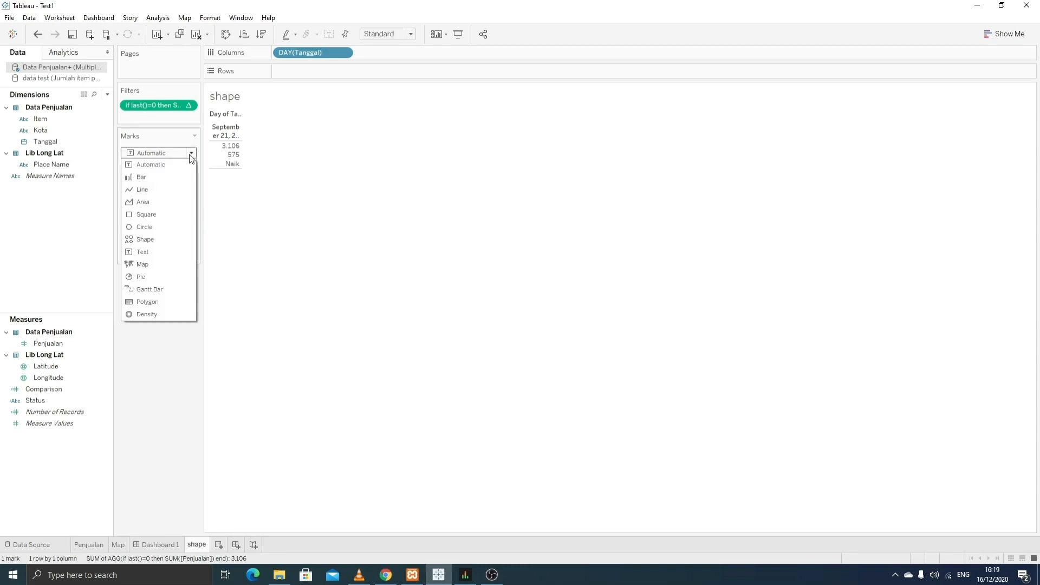
pyautogui.click(164, 239)
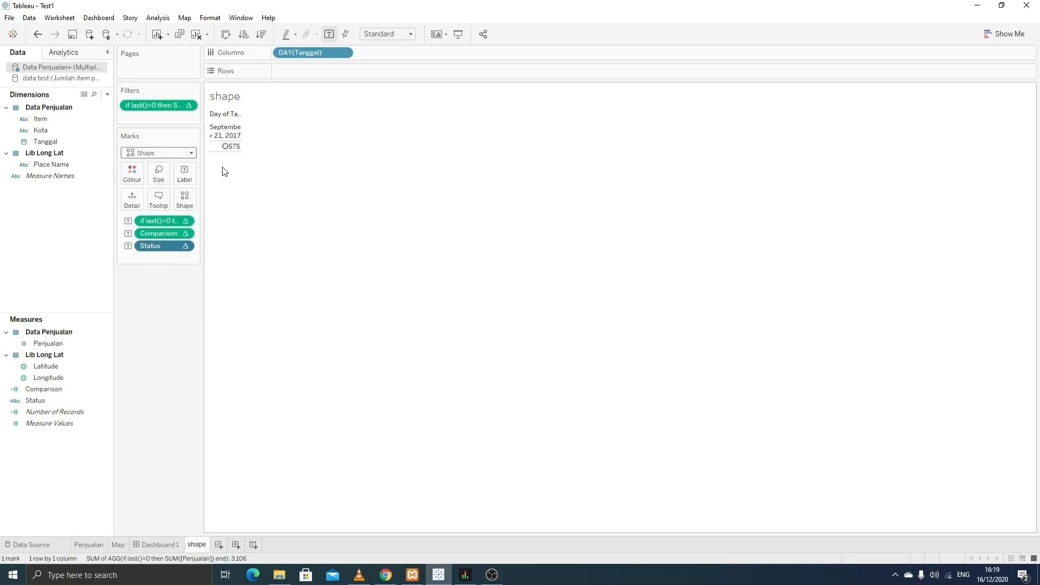
pyautogui.click(127, 246)
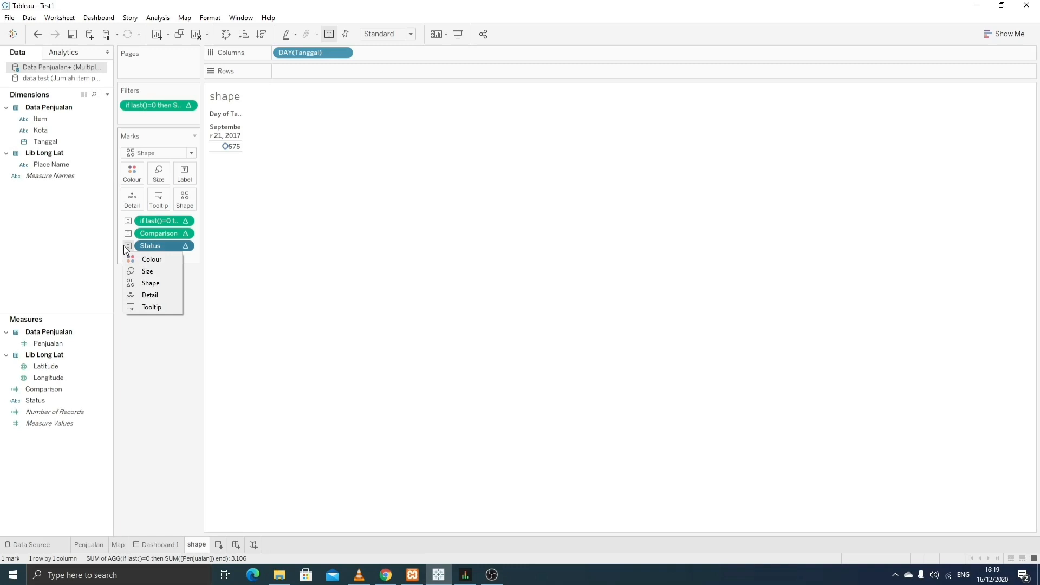
pyautogui.click(131, 283)
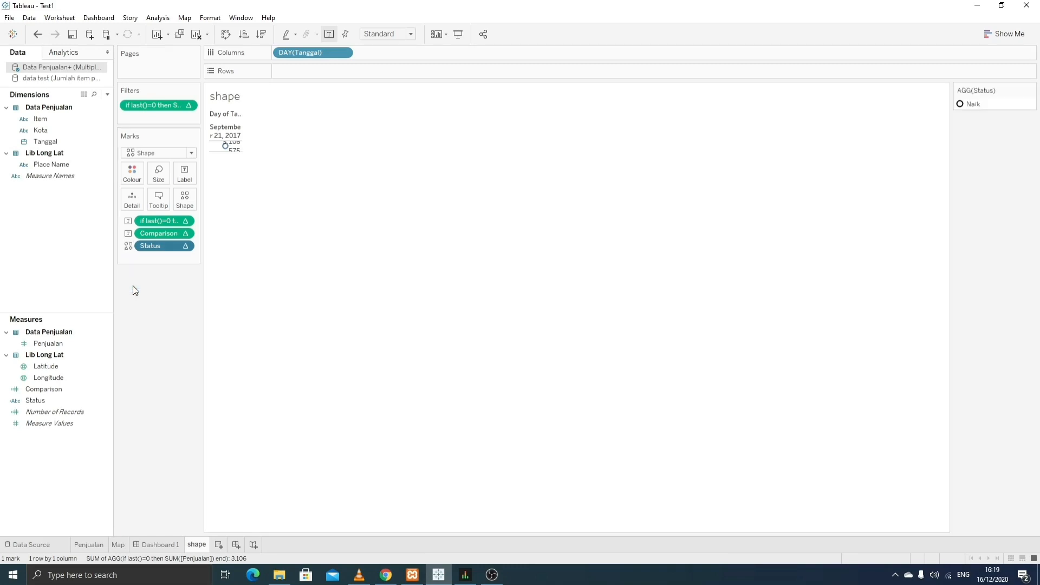
# - Assign Naik the green arrow from the Arrows shape palette
pyautogui.doubleClick(975, 108)
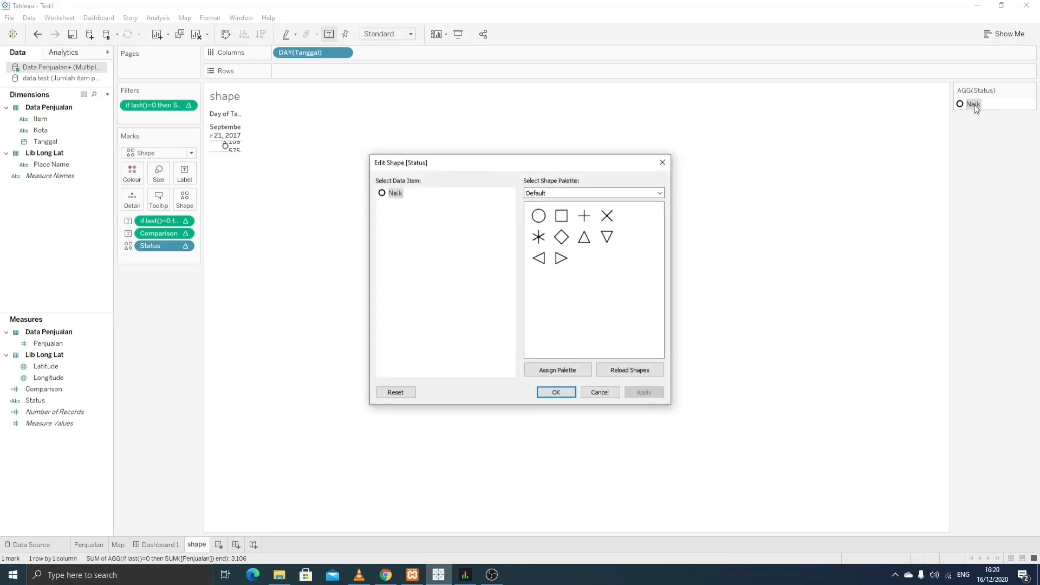
pyautogui.click(661, 193)
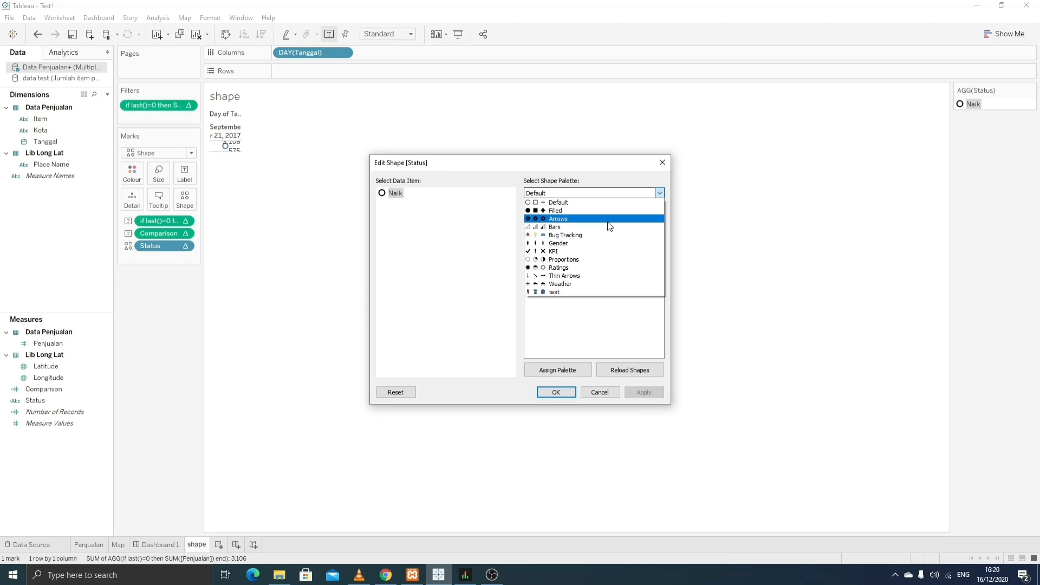
pyautogui.click(608, 222)
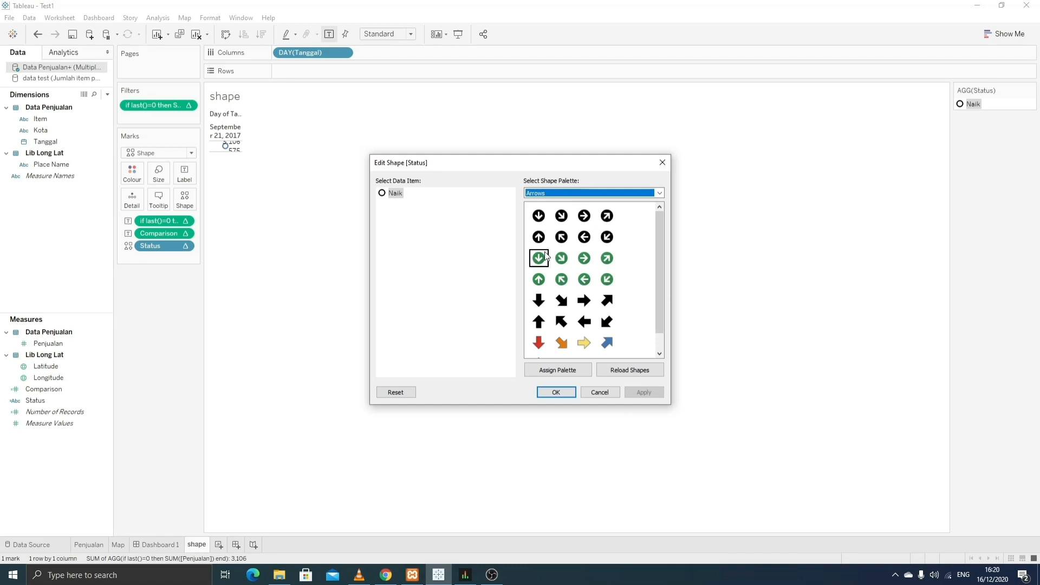
pyautogui.click(539, 257)
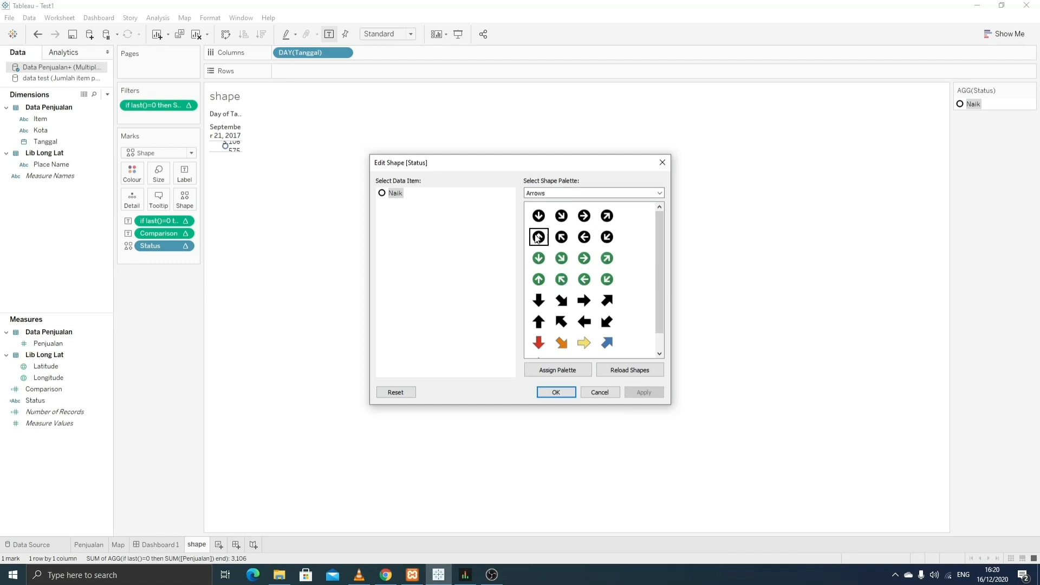
pyautogui.click(566, 394)
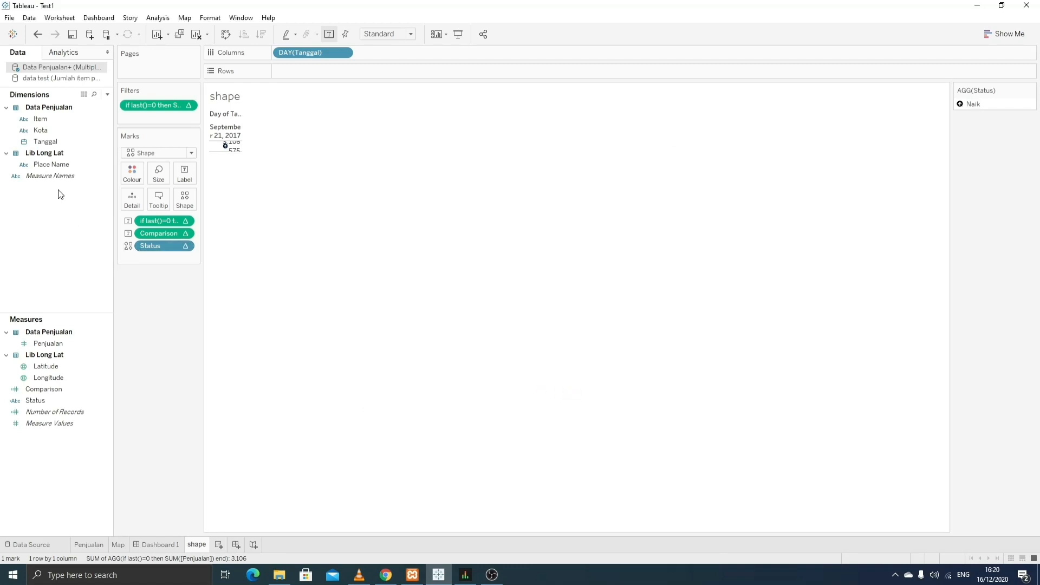
# - Colour the marks by Status and assign bright green to Naik
pyautogui.moveTo(54, 400); pyautogui.dragTo(142, 179)
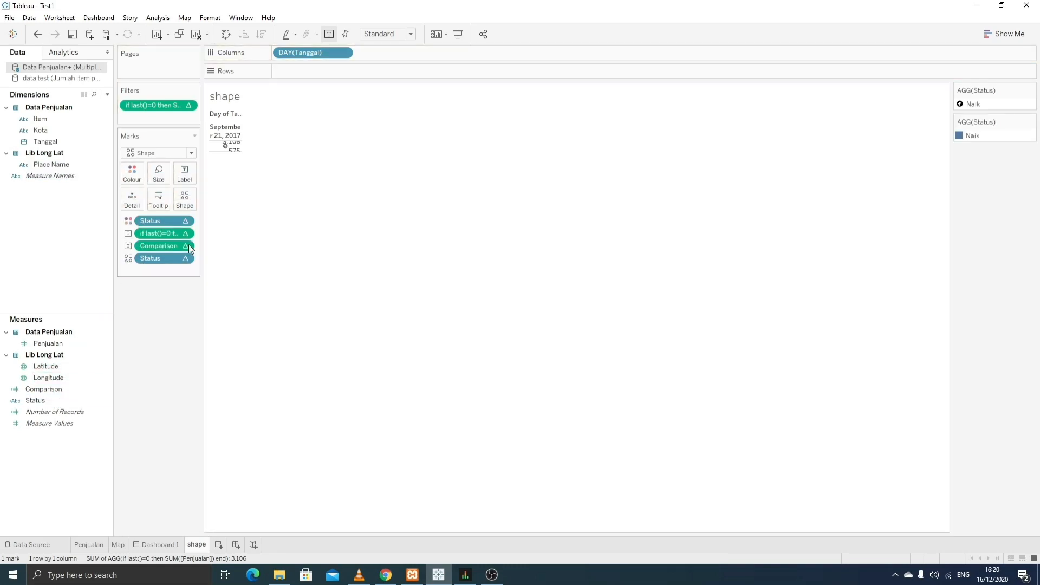
pyautogui.doubleClick(977, 137)
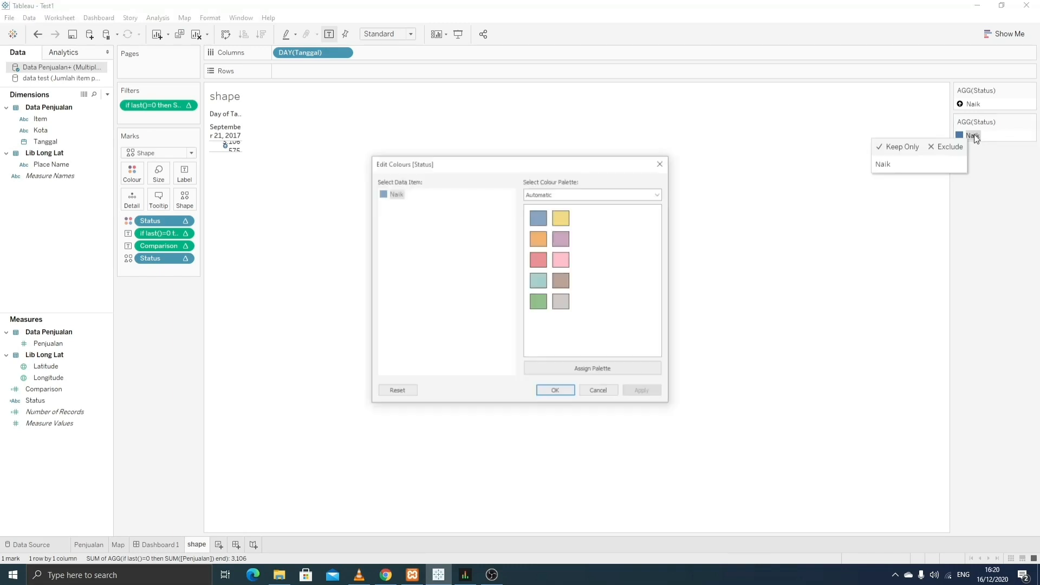
pyautogui.doubleClick(395, 193)
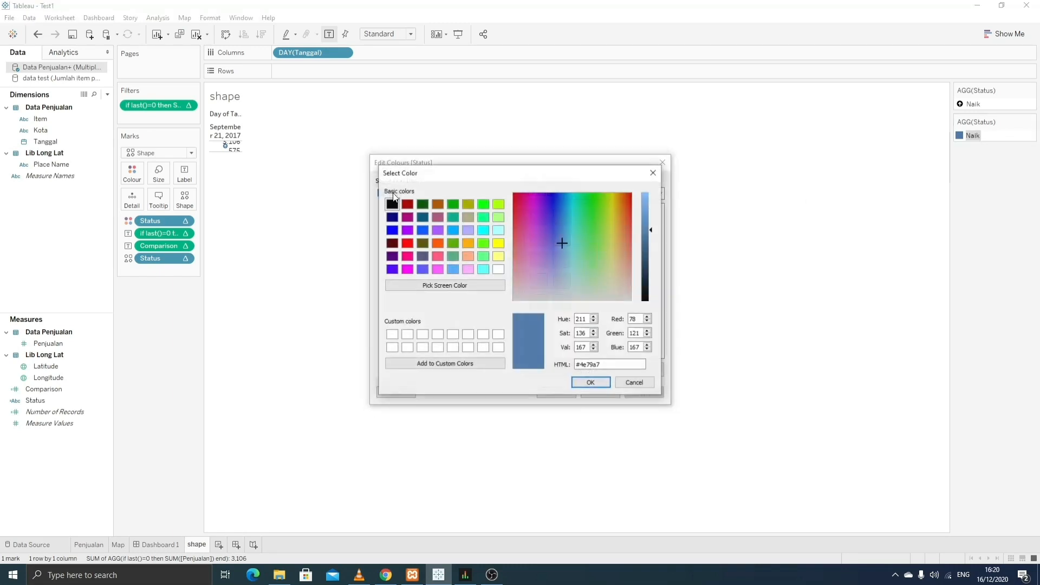
pyautogui.click(483, 204)
pyautogui.click(604, 383)
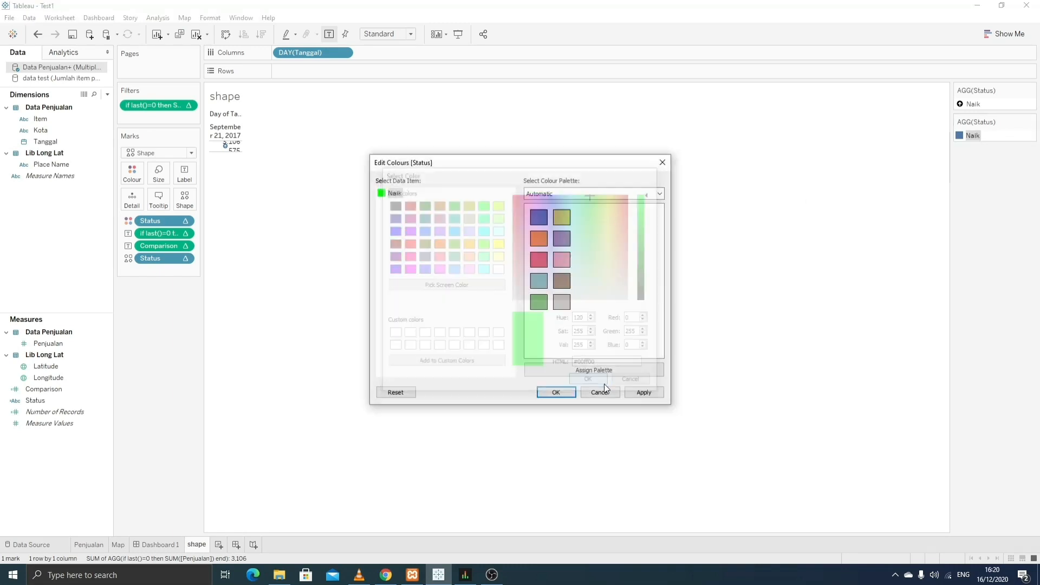
pyautogui.click(565, 391)
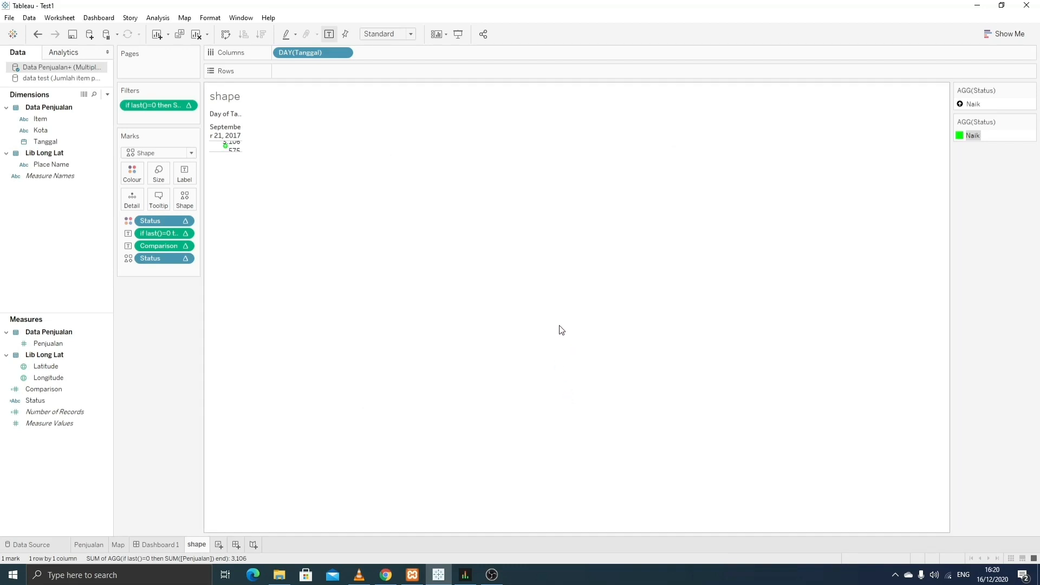
pyautogui.click(225, 128)
pyautogui.rightClick(226, 129)
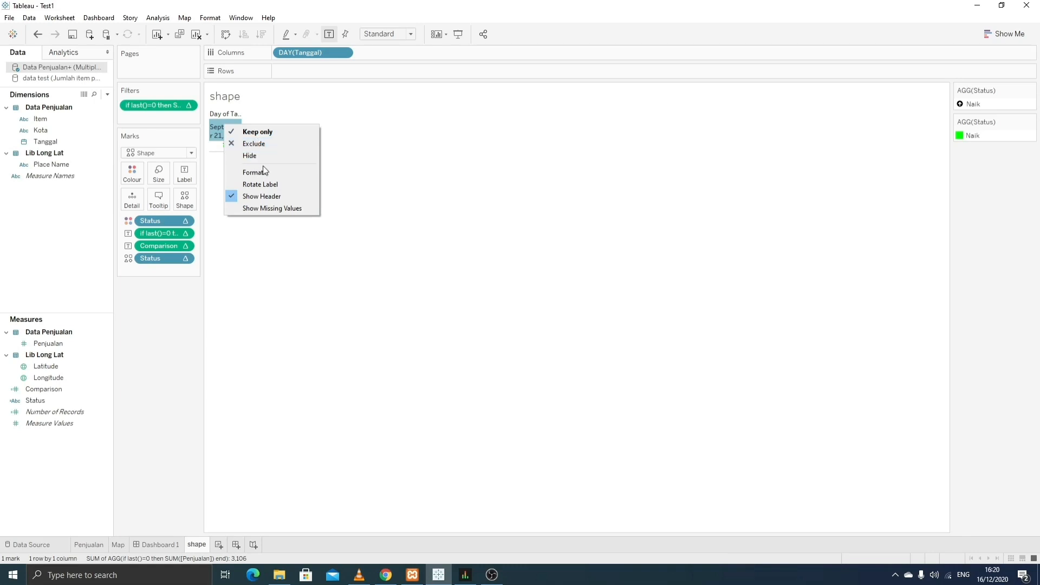
# - Hide the date header and fit the sheet to Entire View
pyautogui.click(273, 198)
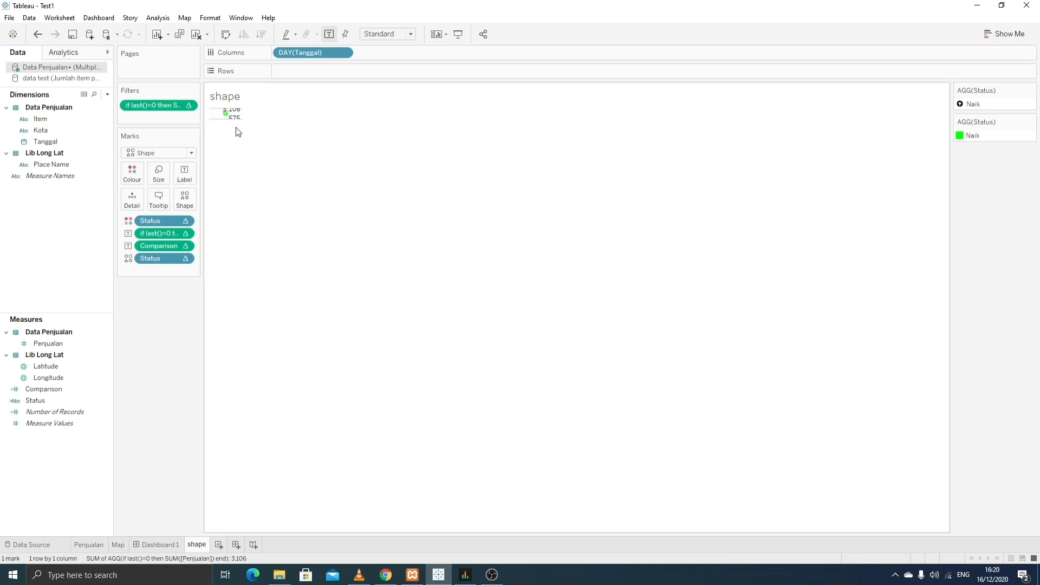
pyautogui.click(412, 36)
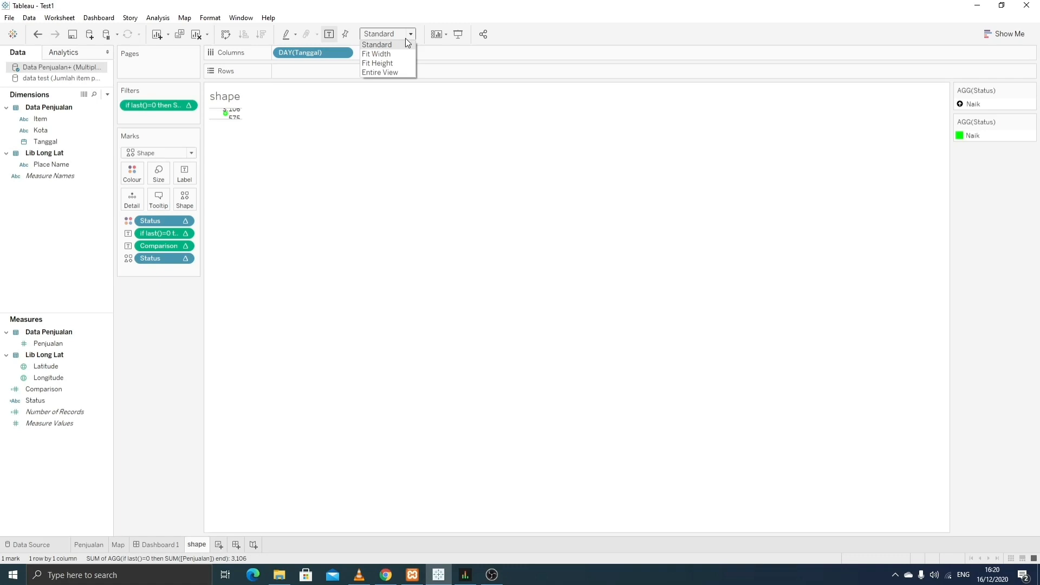
pyautogui.click(388, 71)
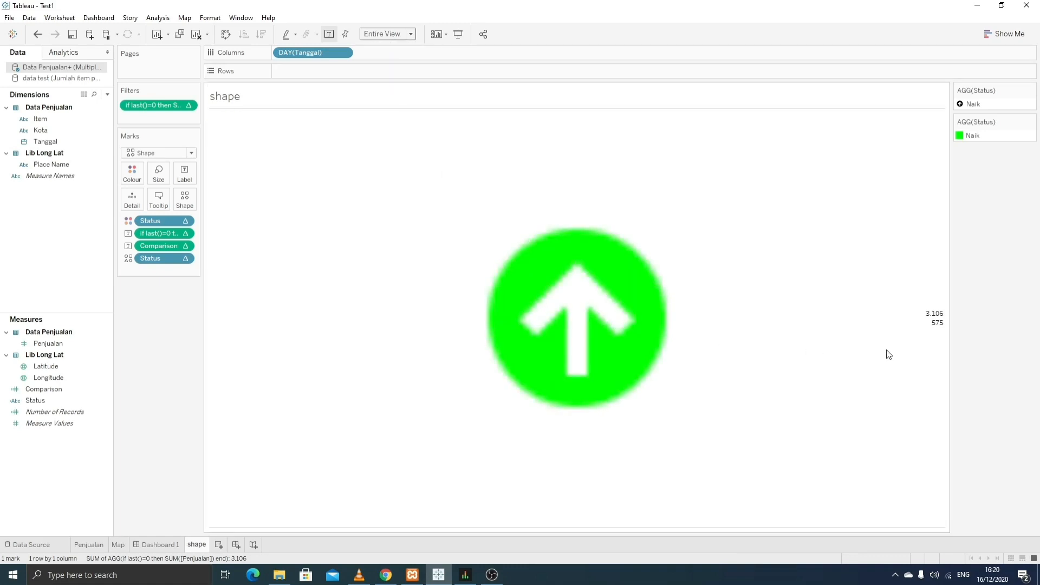
pyautogui.click(185, 174)
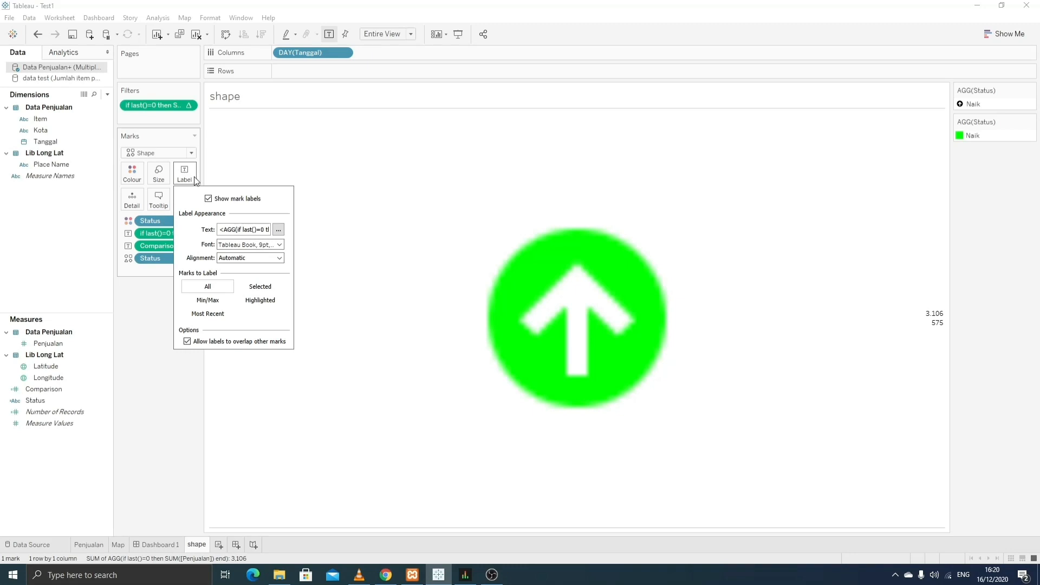
# - Edit the mark label to prefix the values with 'Current :' and 'Delta:' on separate lines
pyautogui.click(277, 230)
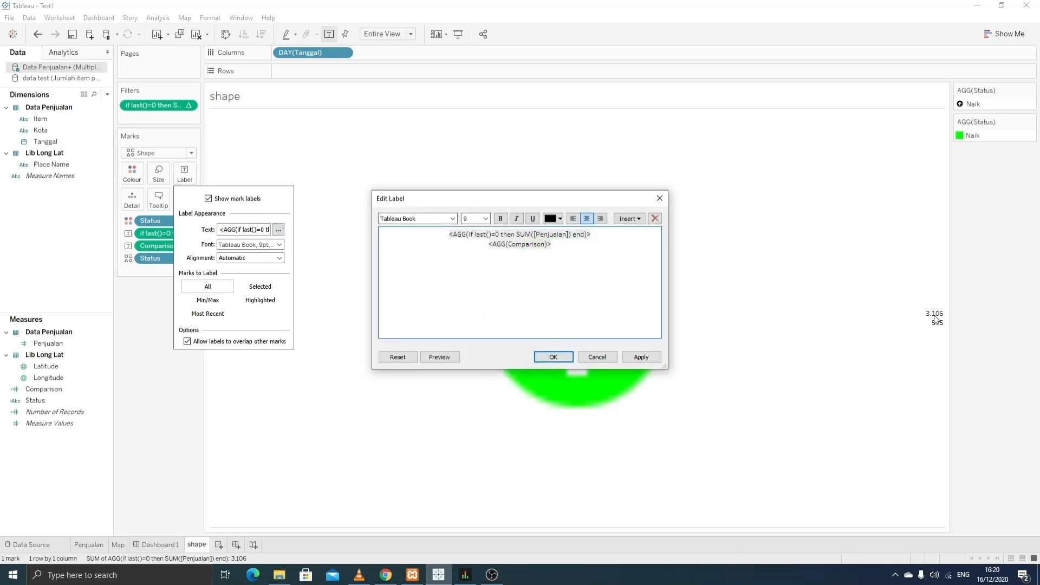
pyautogui.write('Cu')
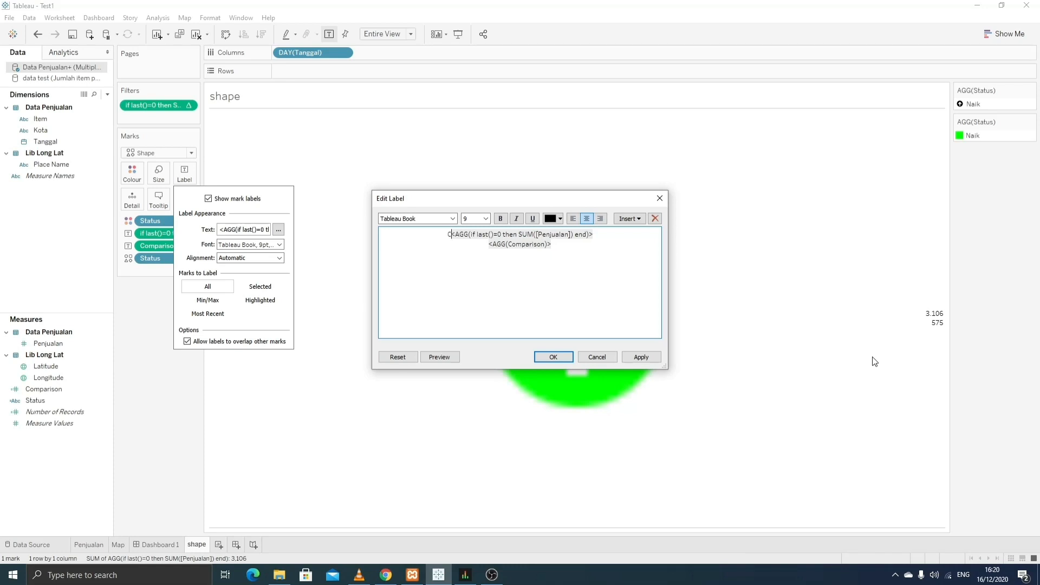
pyautogui.write('rrent ')
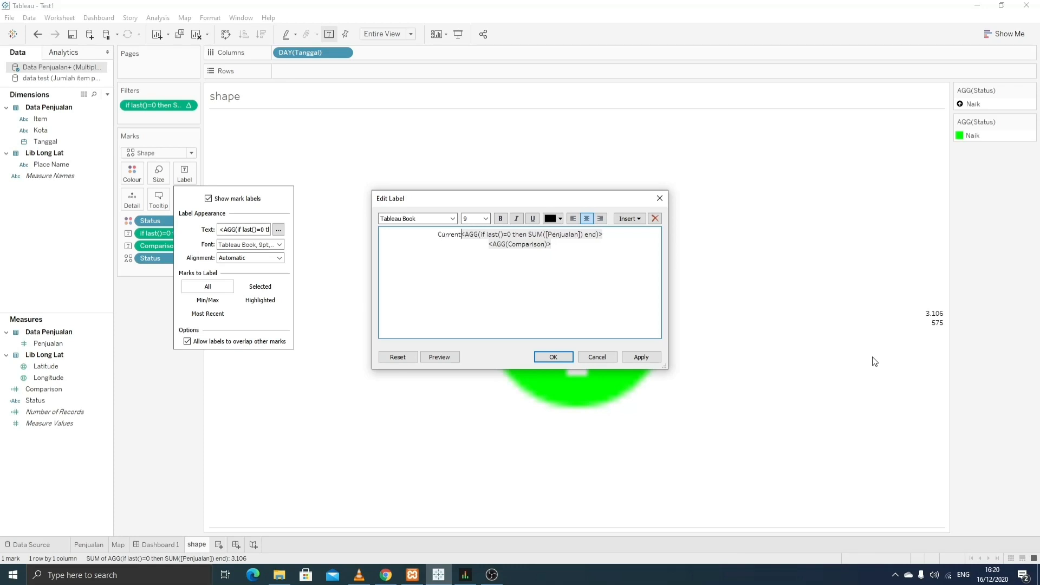
pyautogui.write(':')
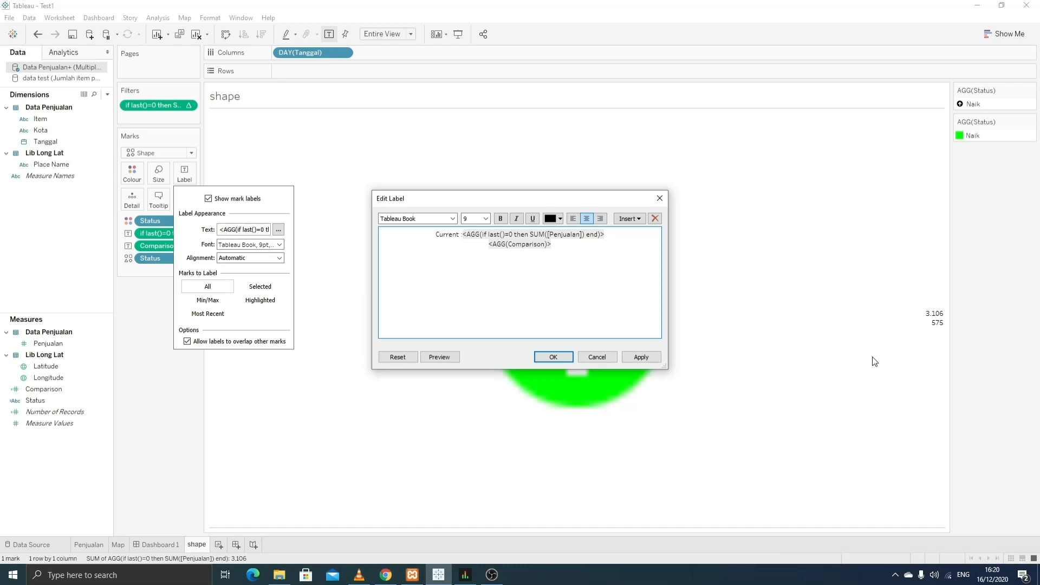
pyautogui.write(':')
pyautogui.press('BackSpace')
pyautogui.press('BackSpace')
pyautogui.write('Dee')
pyautogui.press('BackSpace')
pyautogui.press('BackSpace')
pyautogui.write('lta ')
pyautogui.write(':')
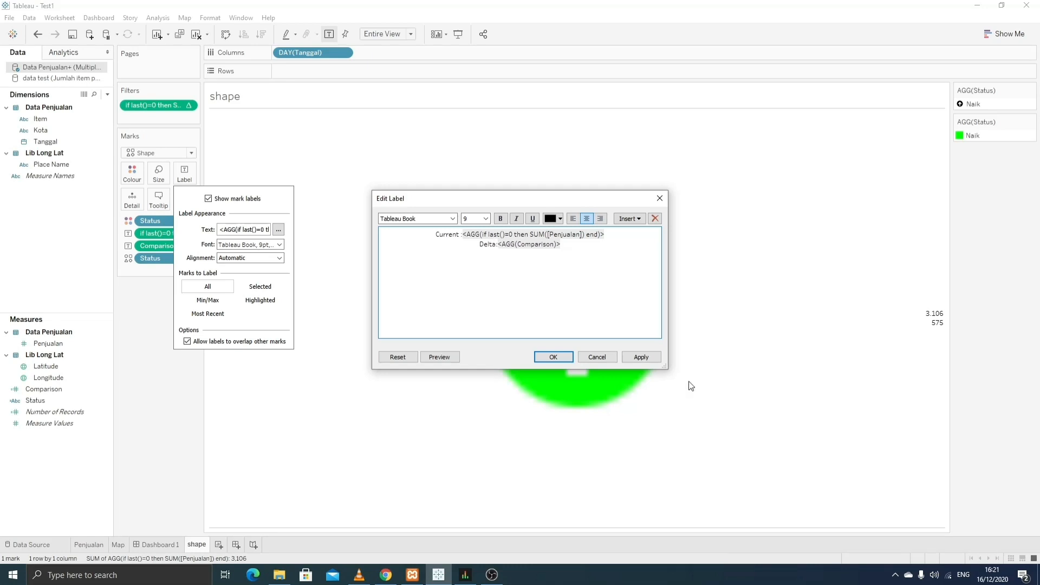
pyautogui.click(554, 357)
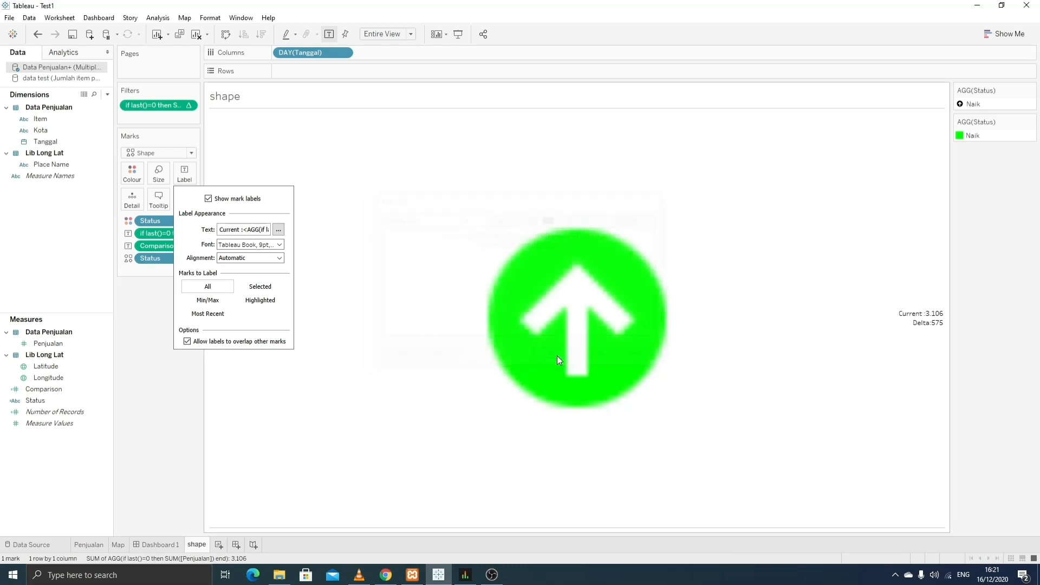
pyautogui.click(182, 381)
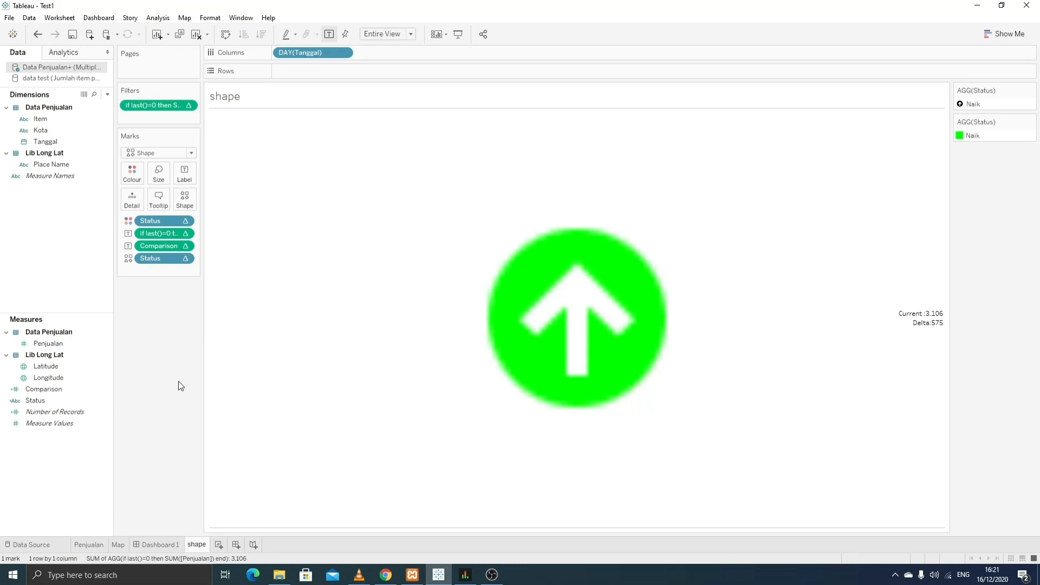
# - Place Item beside DAY(Tanggal) on Columns, keeping the date at Day level
pyautogui.moveTo(40, 119); pyautogui.dragTo(320, 74)
pyautogui.moveTo(323, 80); pyautogui.dragTo(389, 48)
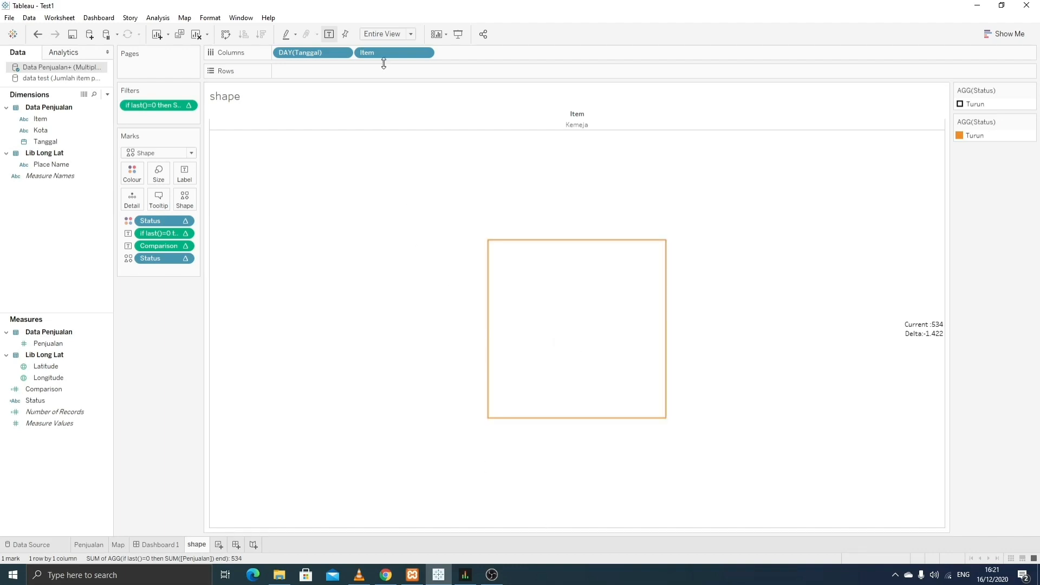
pyautogui.click(425, 53)
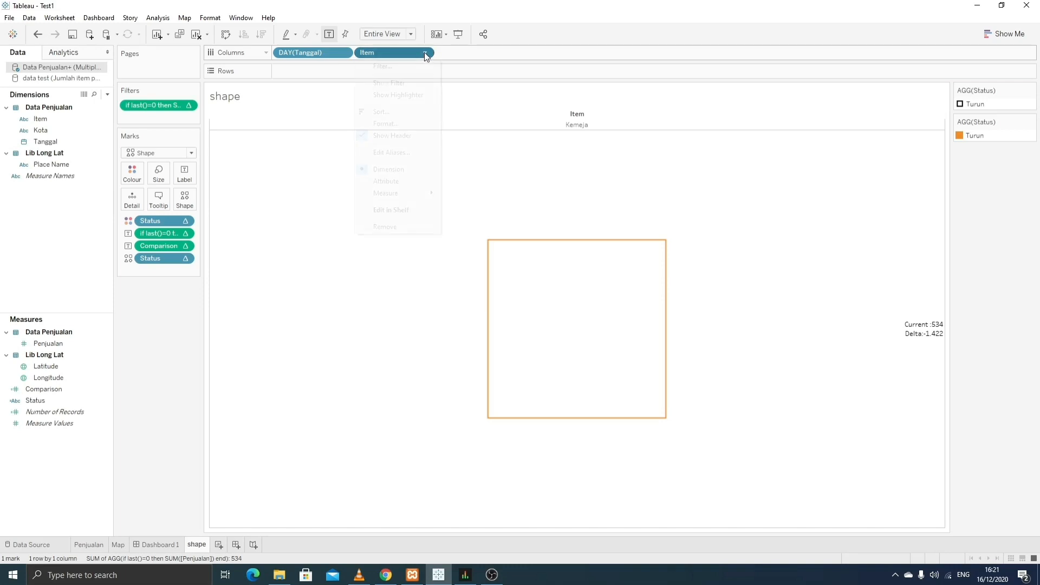
pyautogui.click(502, 62)
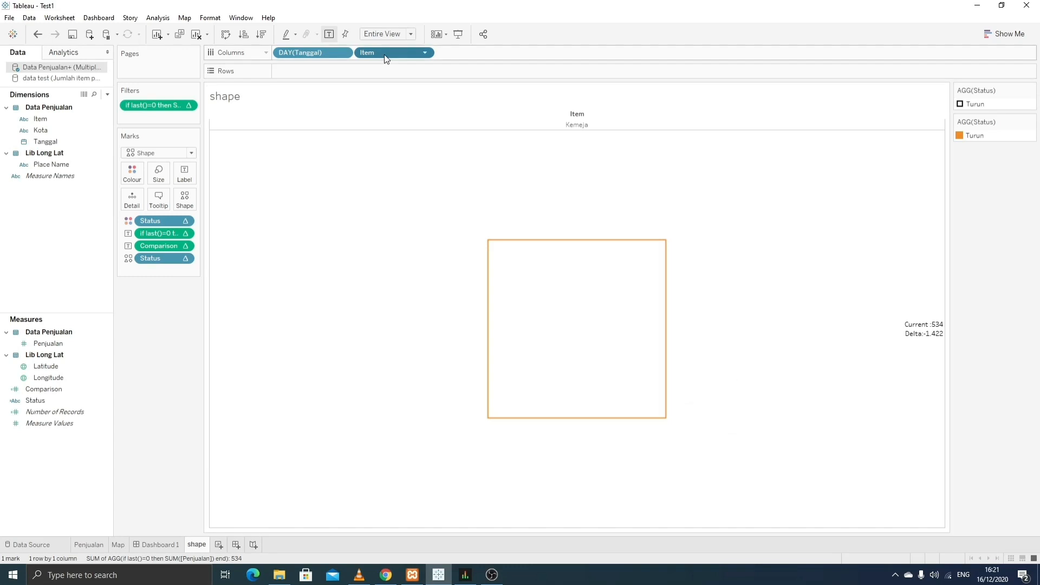
pyautogui.moveTo(384, 55); pyautogui.dragTo(348, 70)
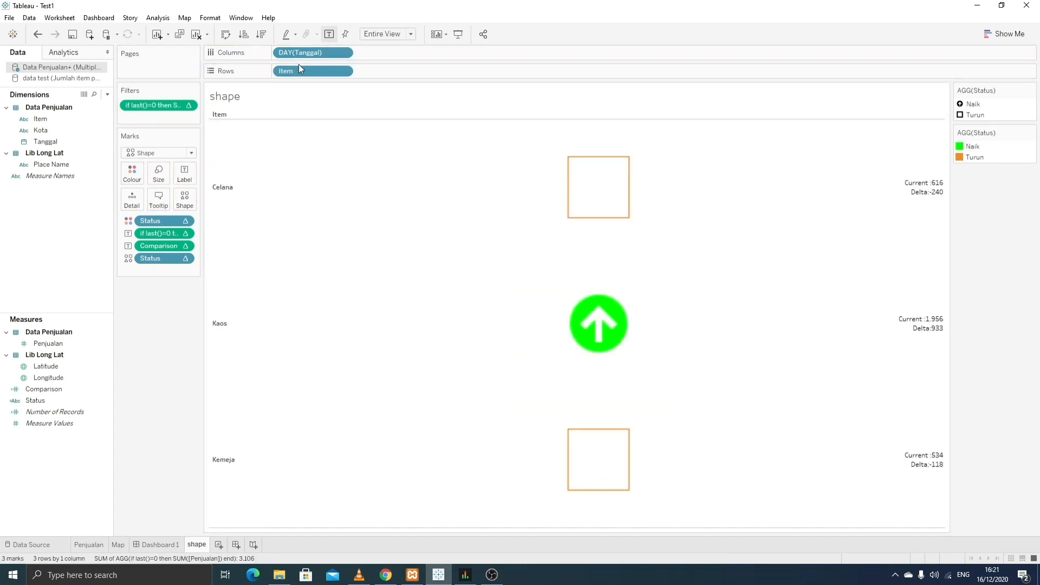
pyautogui.moveTo(299, 70); pyautogui.dragTo(371, 55)
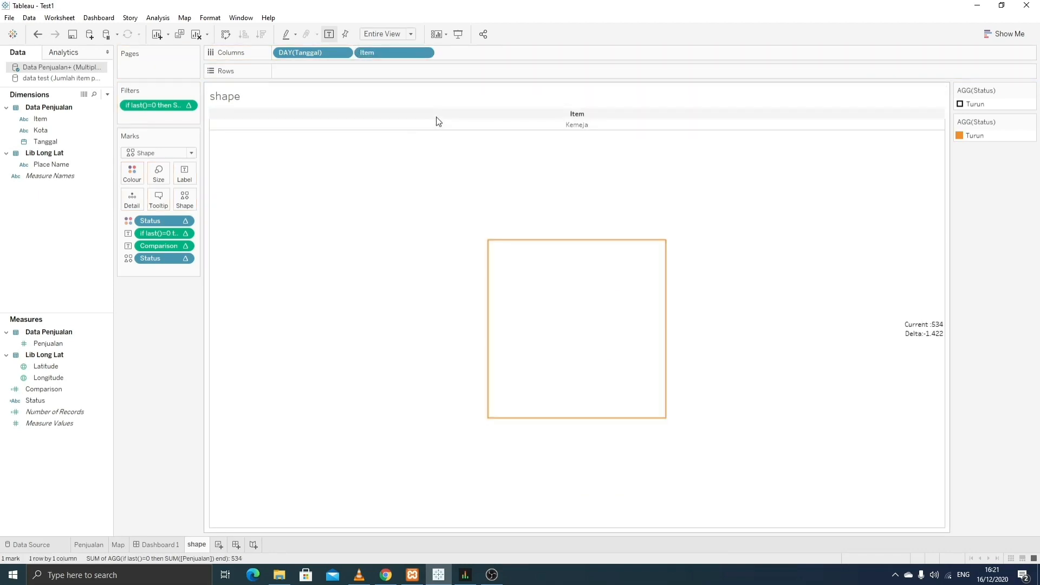
pyautogui.click(343, 53)
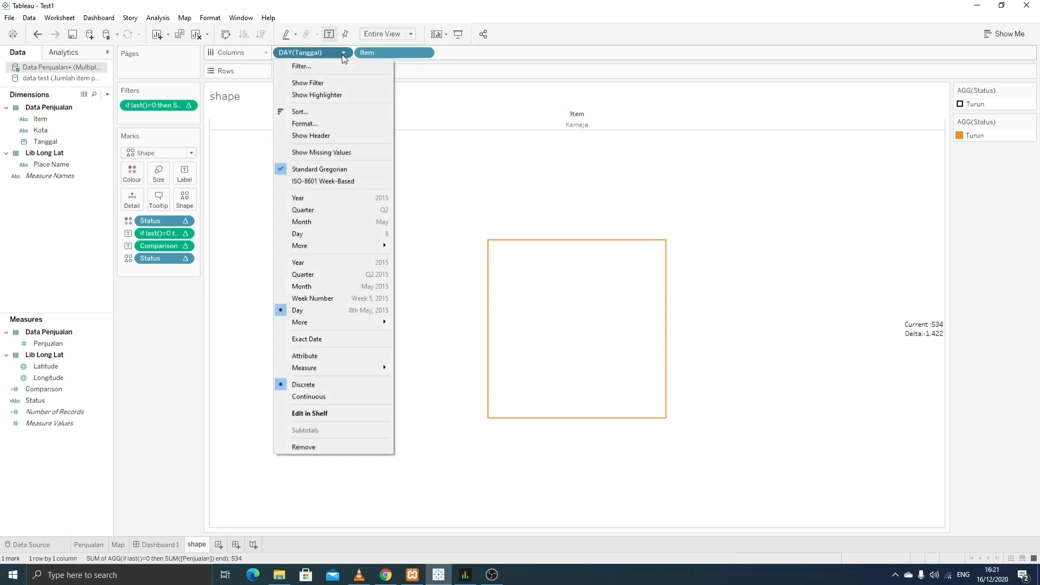
pyautogui.click(373, 233)
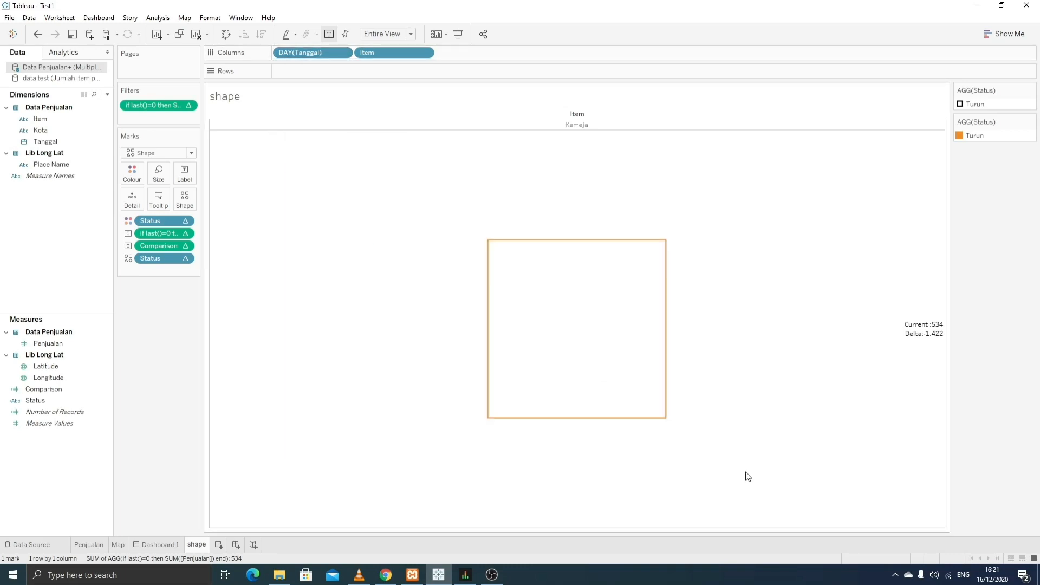
pyautogui.doubleClick(978, 104)
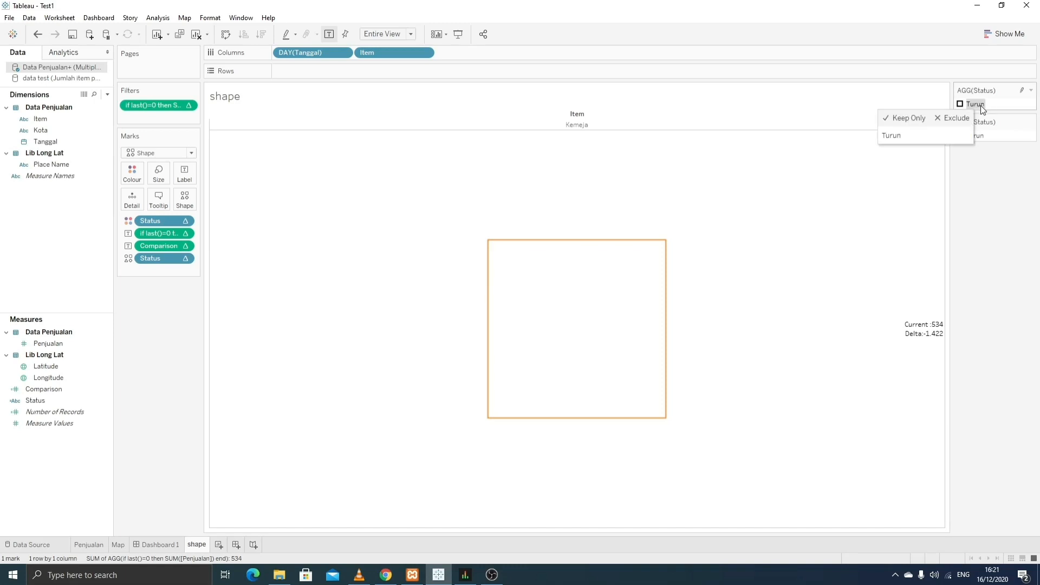
# - Give Turun a down-arrow shape from the Arrows palette
pyautogui.click(659, 195)
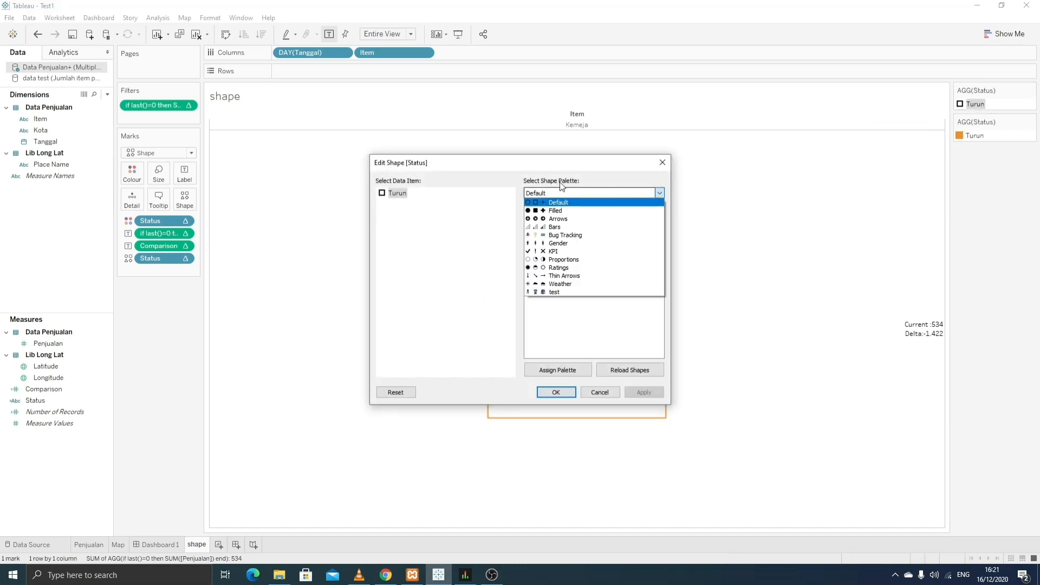
pyautogui.click(532, 209)
pyautogui.click(539, 216)
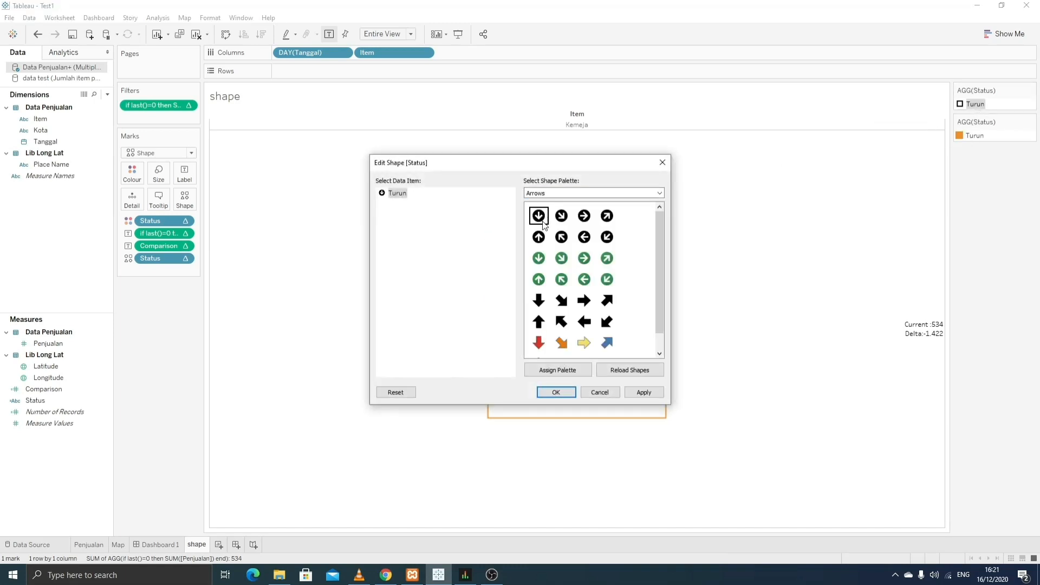
pyautogui.click(561, 392)
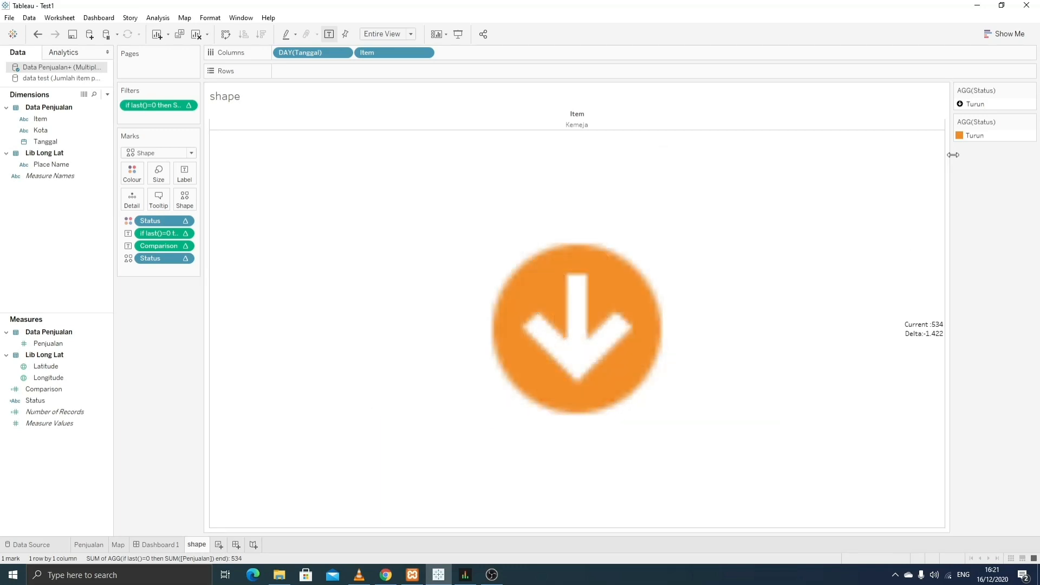
# - Change Turun's colour to red
pyautogui.doubleClick(980, 139)
pyautogui.doubleClick(393, 193)
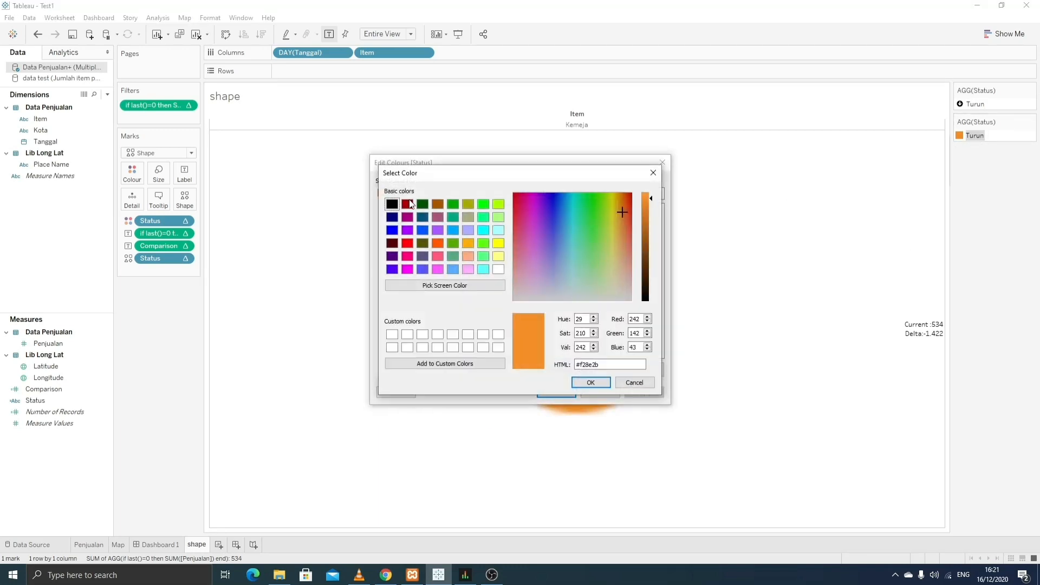
pyautogui.click(407, 243)
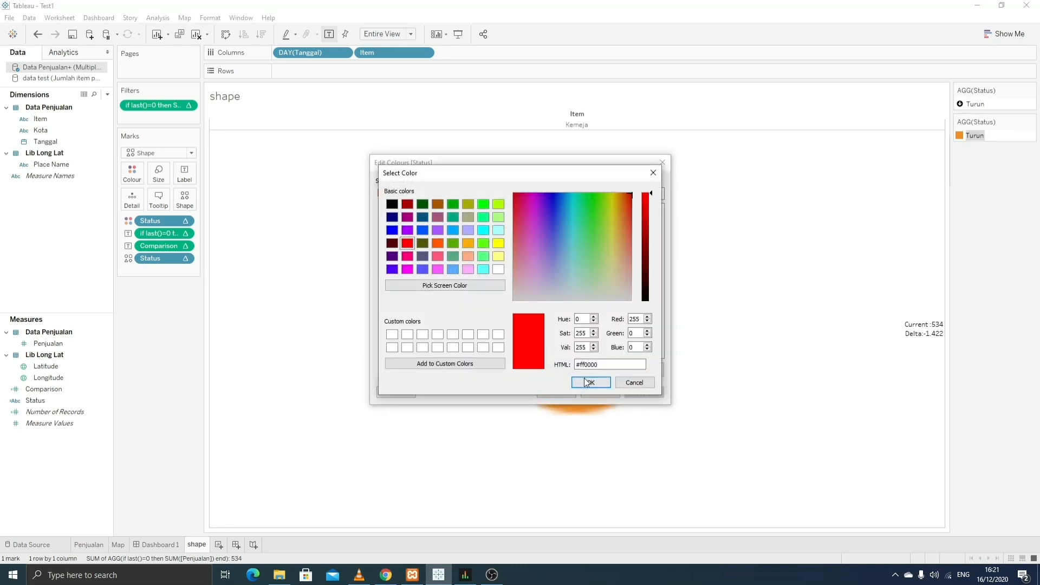
pyautogui.click(602, 385)
pyautogui.click(638, 393)
pyautogui.click(566, 389)
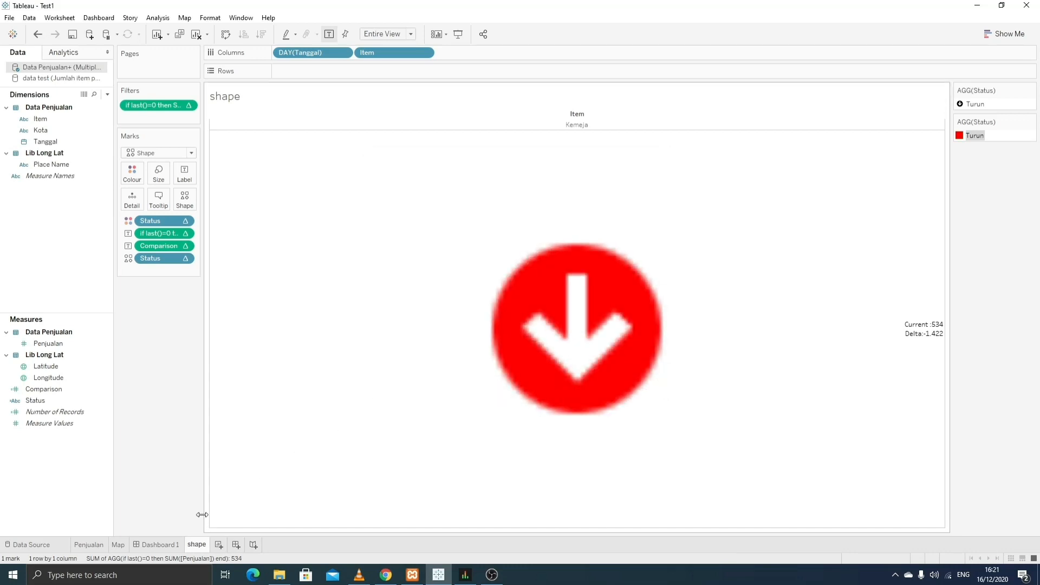
pyautogui.click(162, 544)
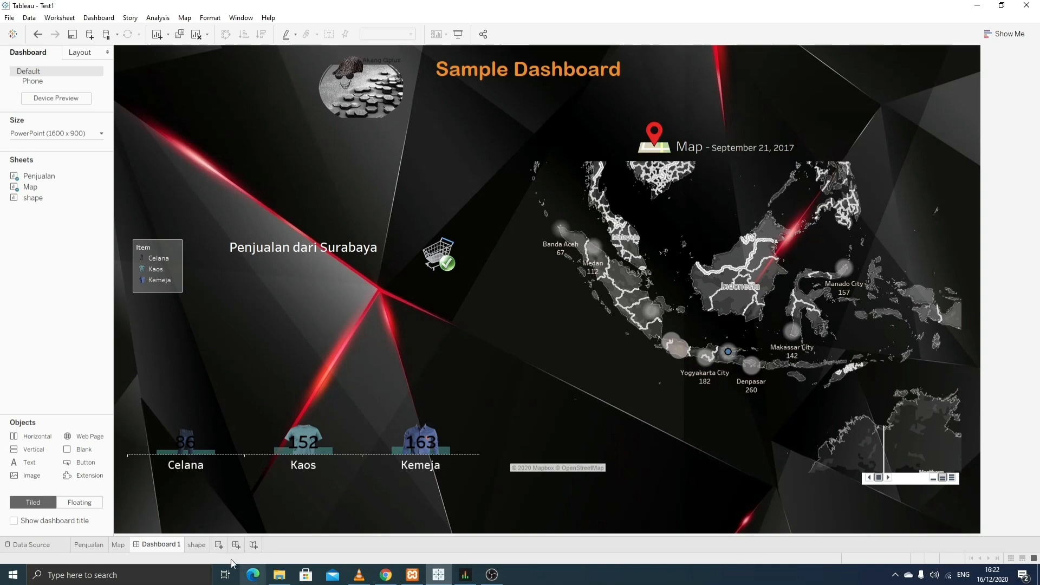
# - Set the shape sheet's table-calculation filter to compute along Tanggal, keeping only non-null values
pyautogui.click(201, 544)
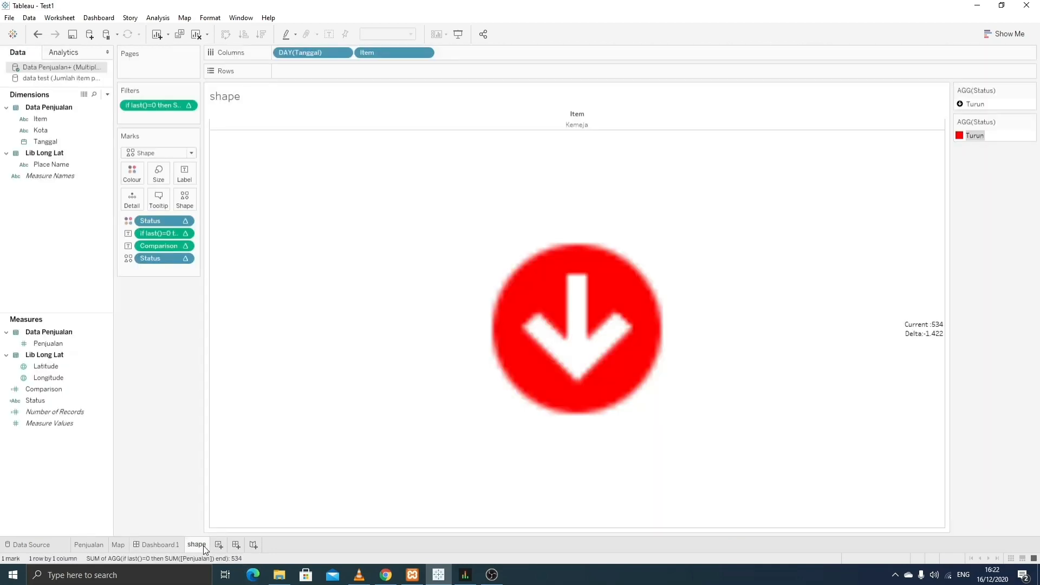
pyautogui.click(189, 106)
pyautogui.moveTo(220, 181)
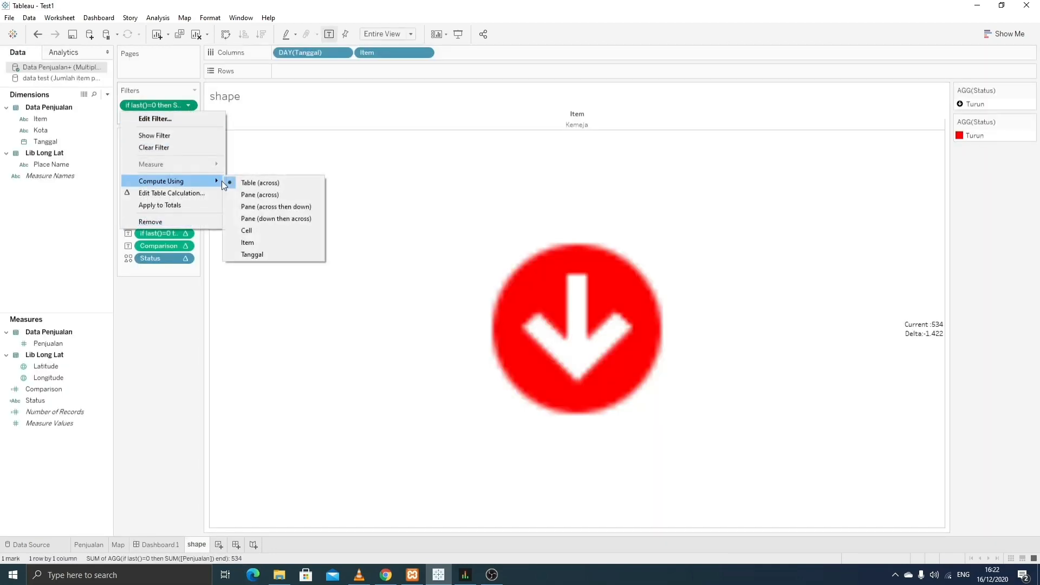
pyautogui.click(276, 255)
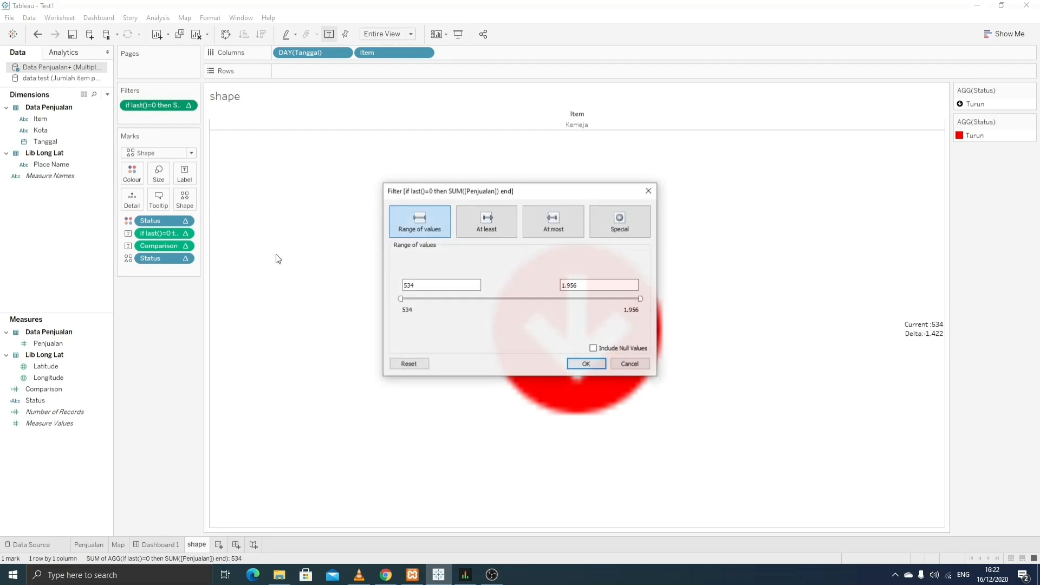
pyautogui.click(619, 238)
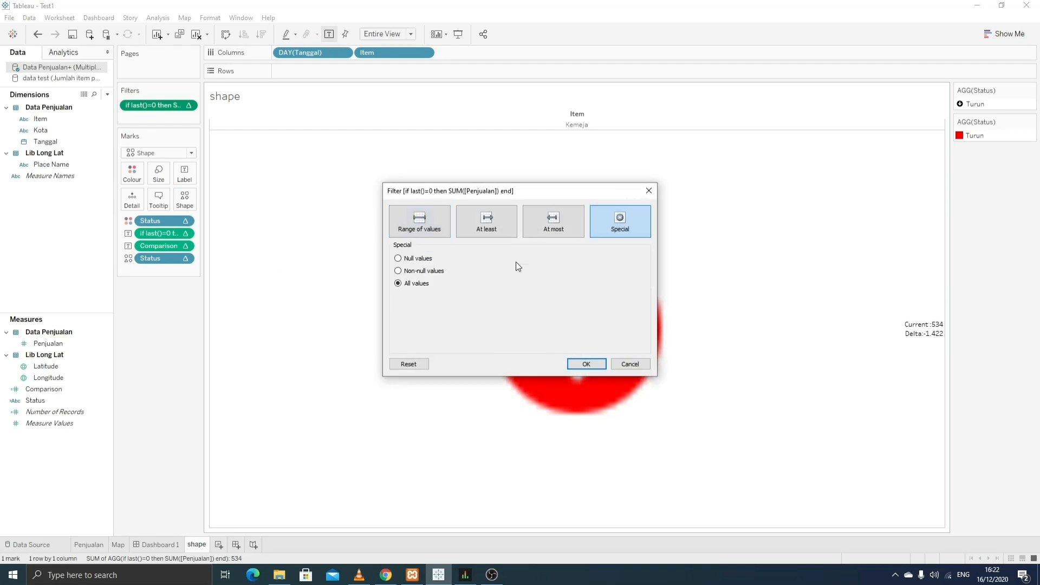
pyautogui.click(596, 363)
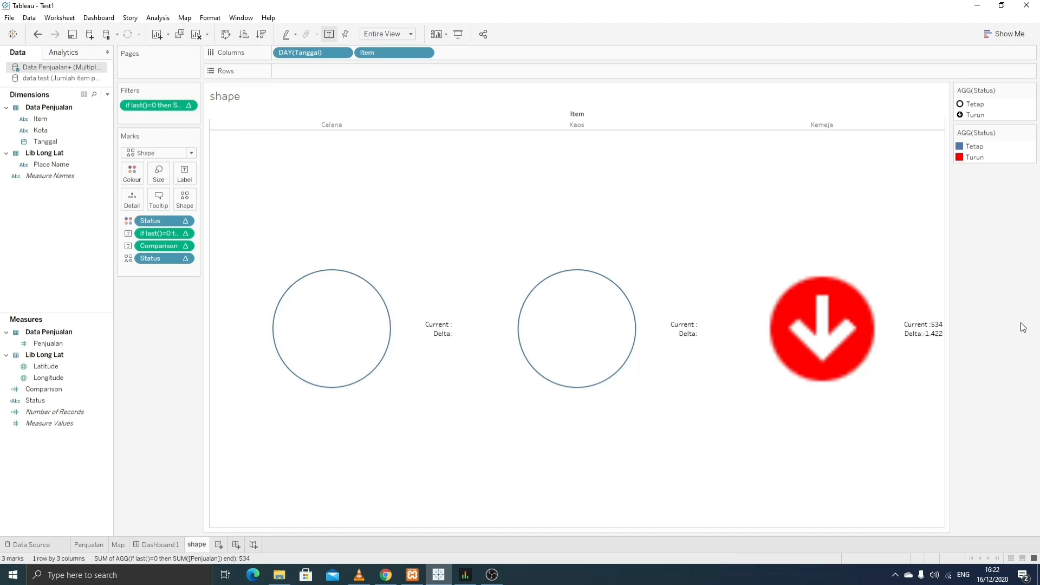
pyautogui.doubleClick(970, 103)
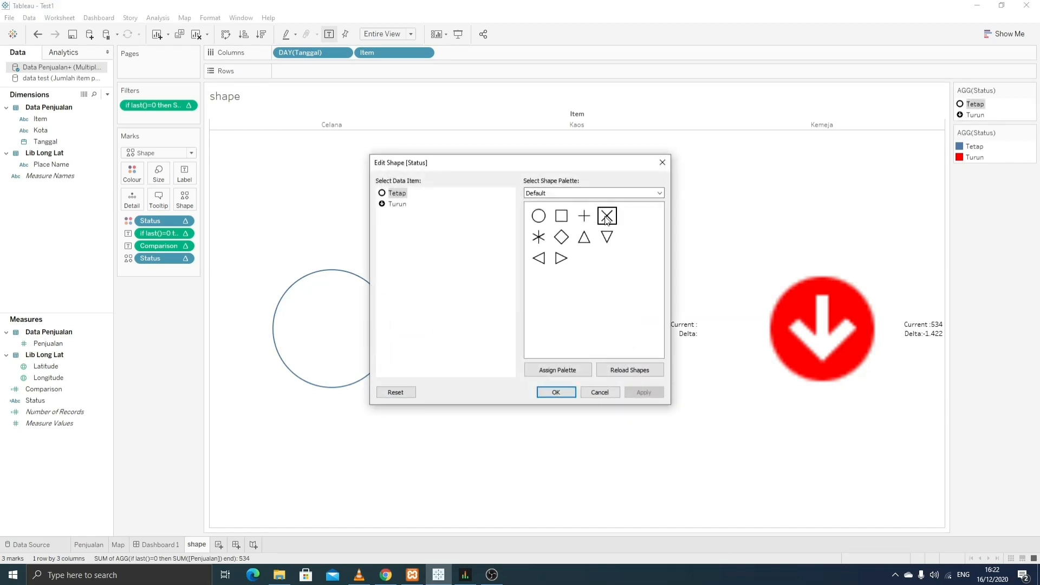
# - Switch Status shapes to the Arrows palette and compute Current and Delta along Tanggal
pyautogui.click(652, 194)
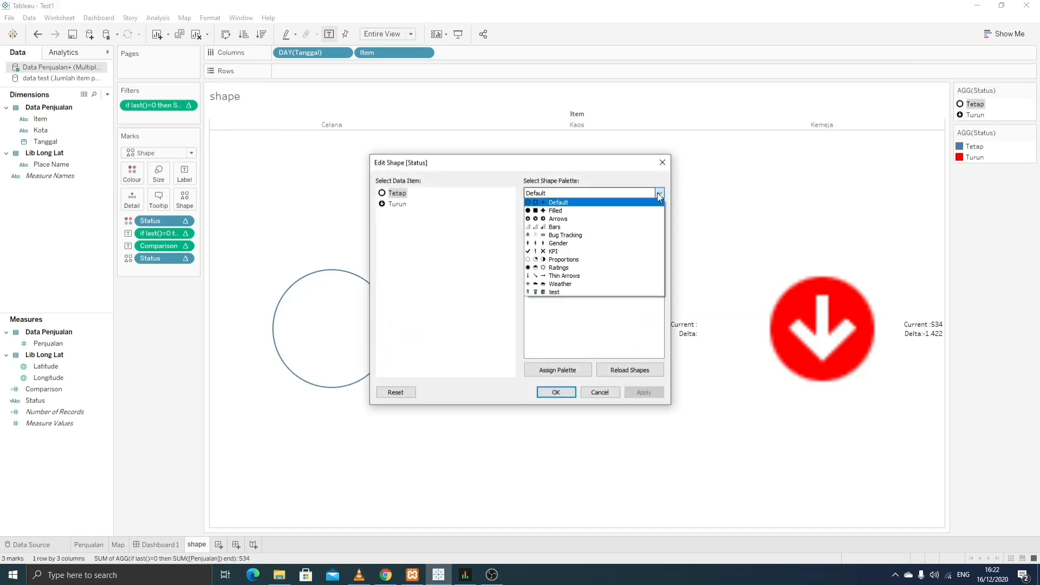
pyautogui.click(594, 219)
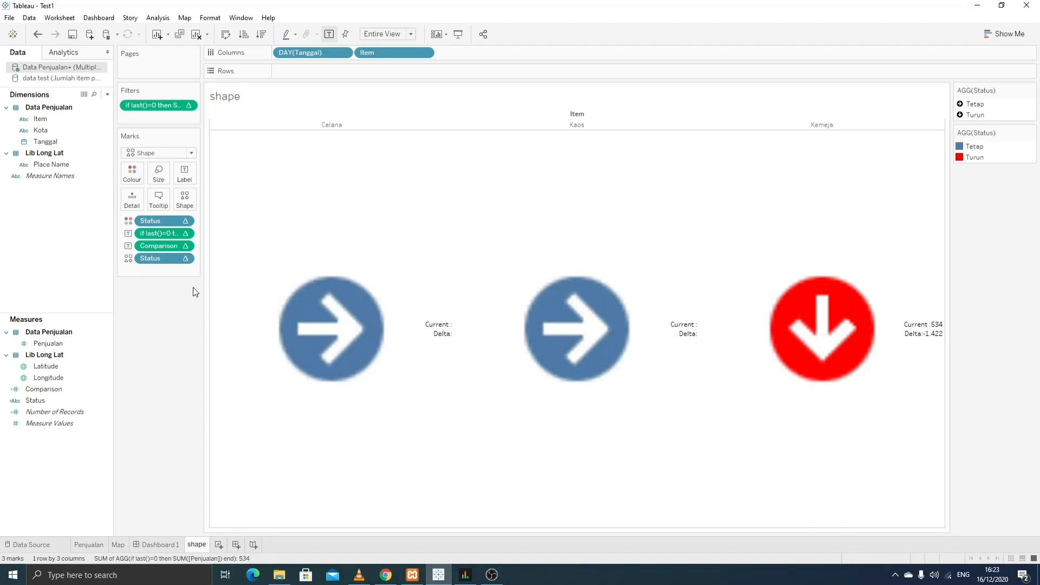
pyautogui.click(184, 232)
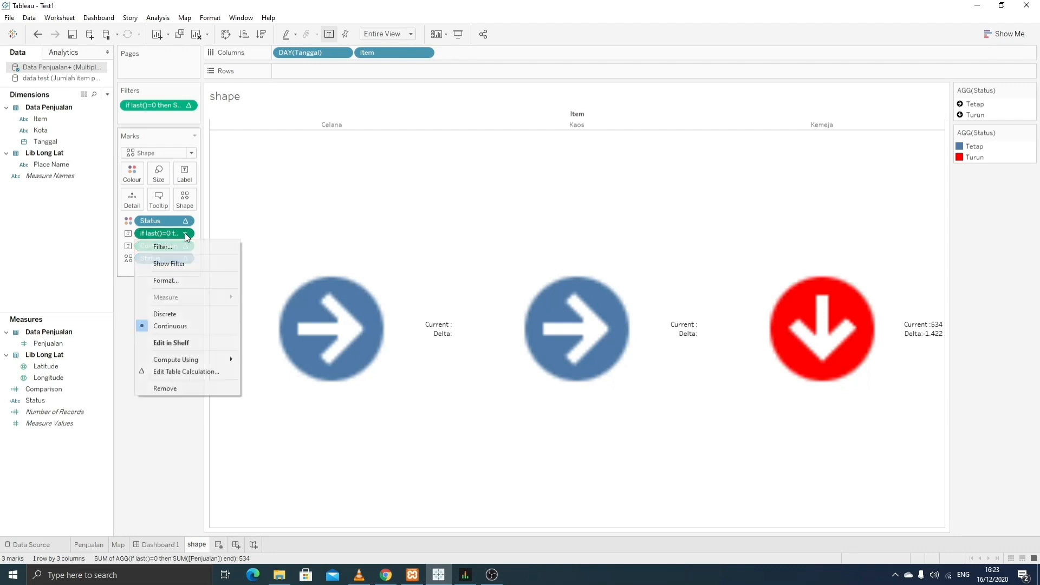
pyautogui.moveTo(219, 361)
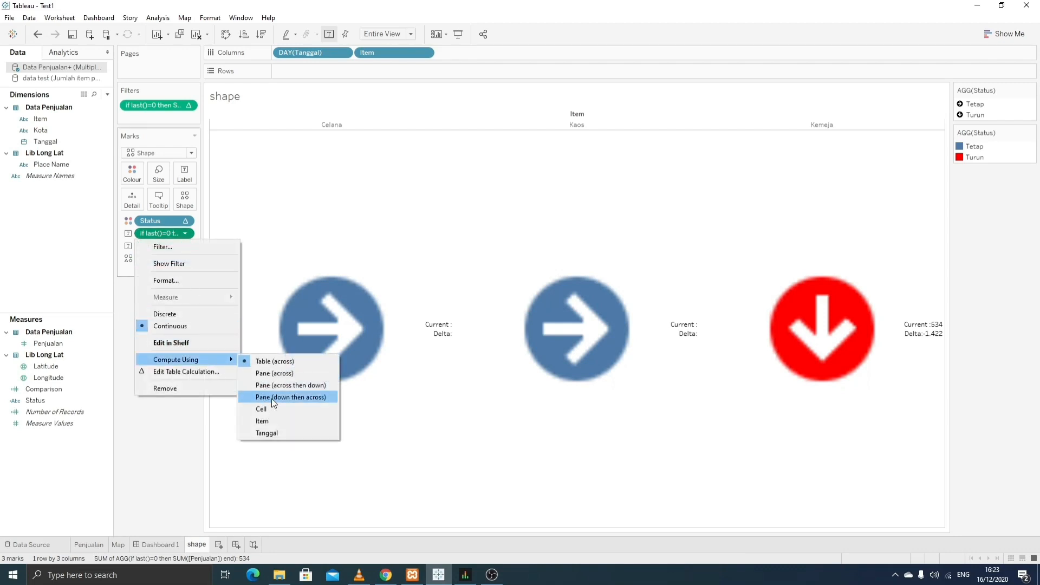
pyautogui.click(279, 432)
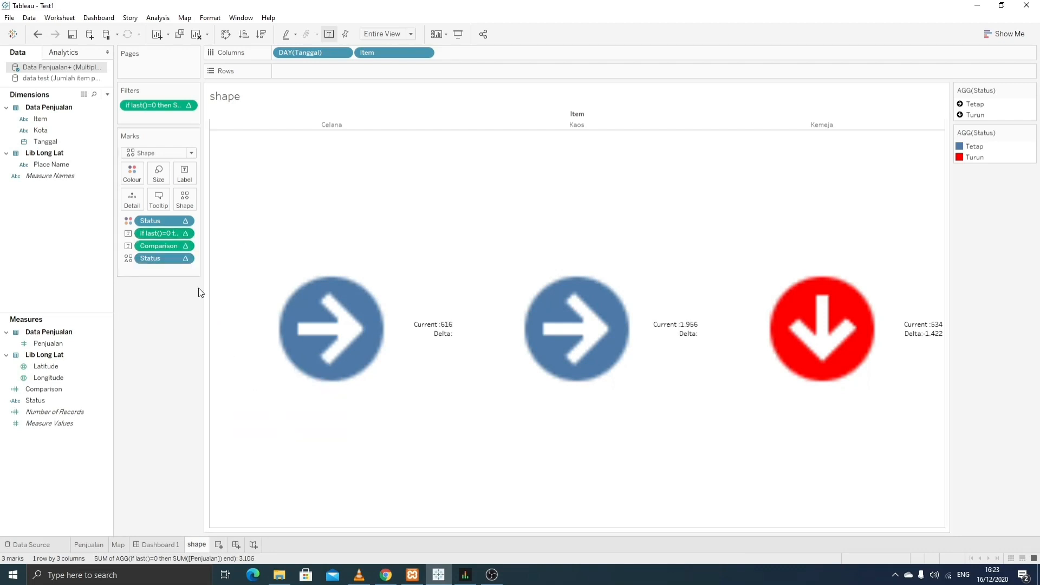
pyautogui.click(184, 245)
pyautogui.moveTo(229, 371)
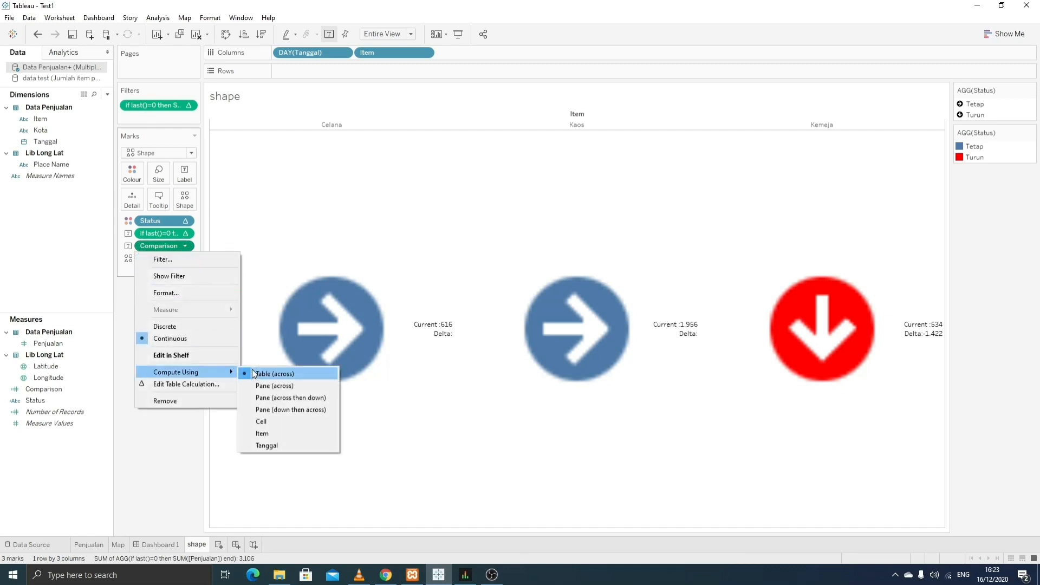
pyautogui.click(286, 442)
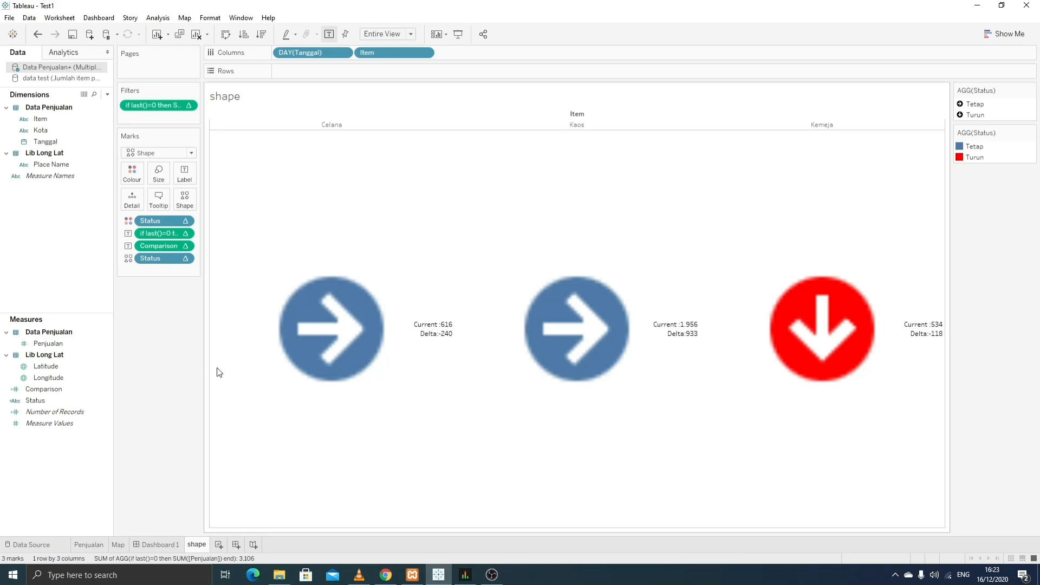
# - Compute the shape and colour Status calculations along Tanggal for red and green arrows
pyautogui.click(186, 261)
pyautogui.moveTo(232, 380)
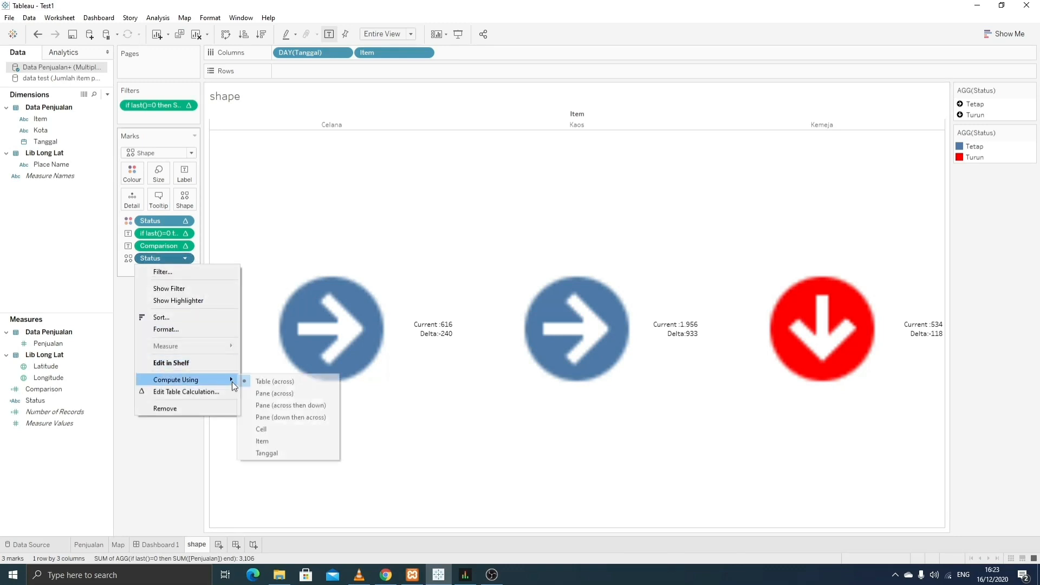
pyautogui.click(277, 441)
pyautogui.click(186, 221)
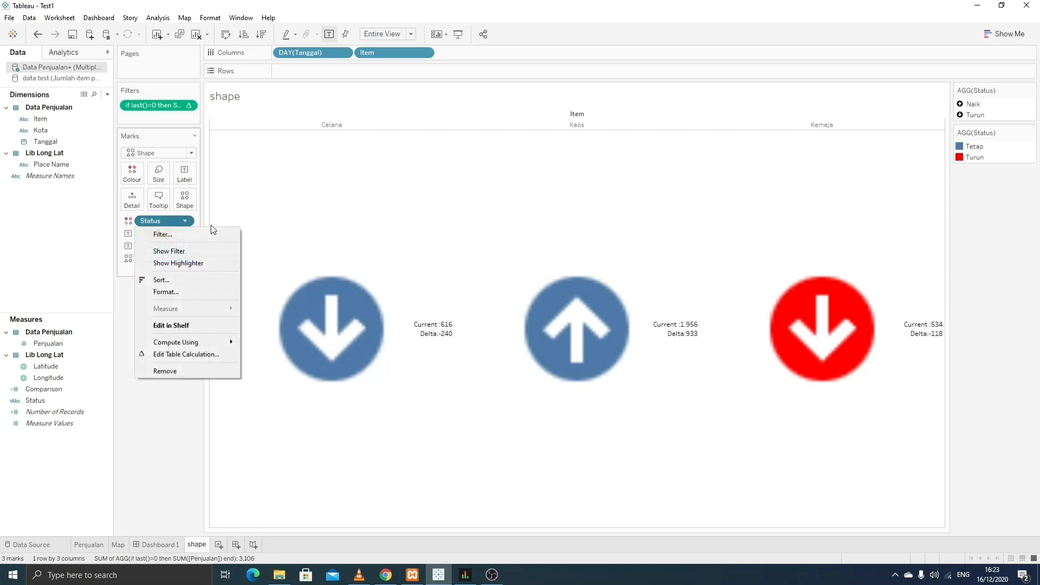
pyautogui.moveTo(234, 343)
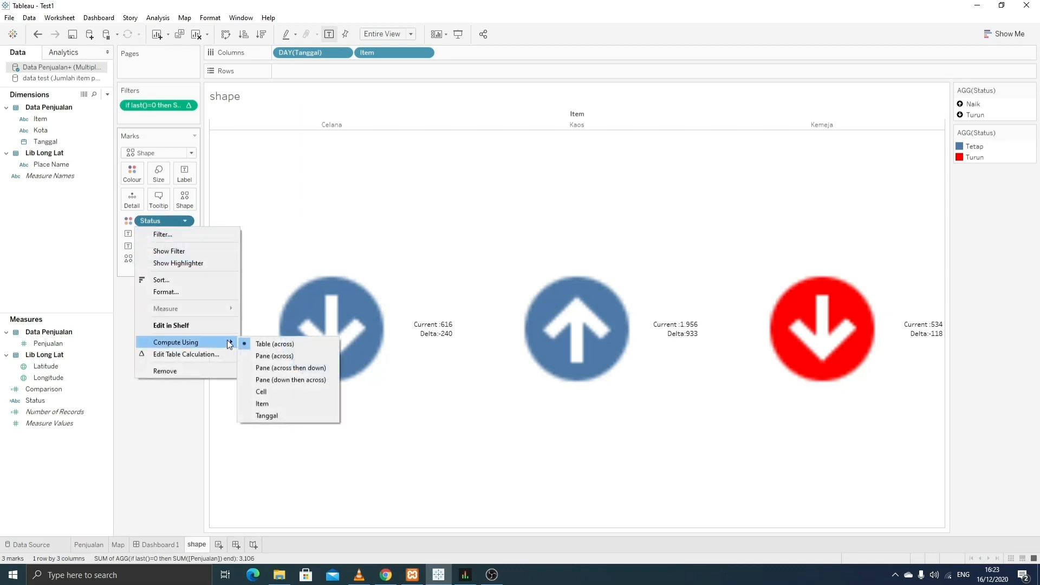
pyautogui.click(284, 417)
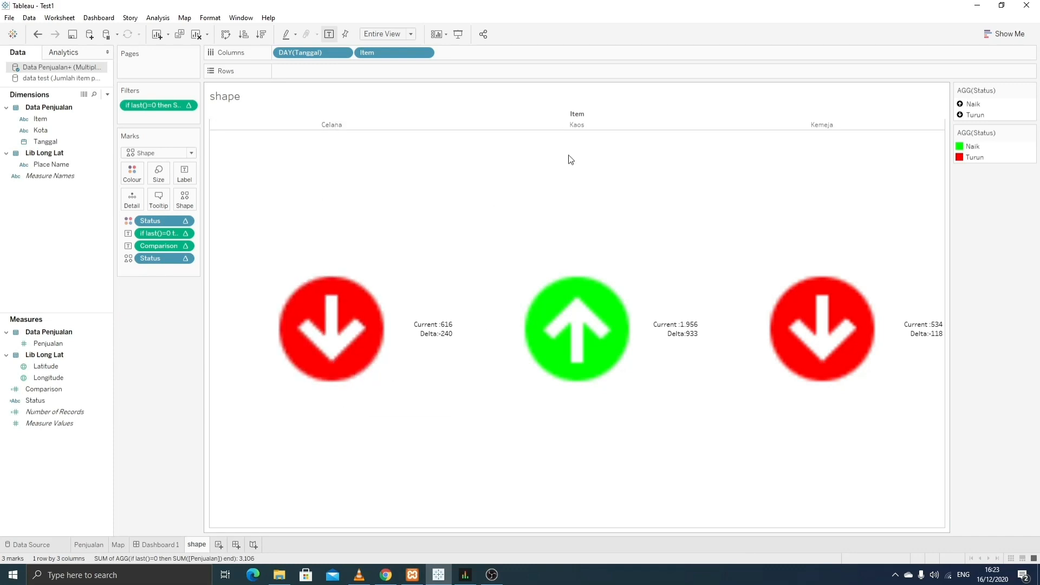
pyautogui.rightClick(581, 116)
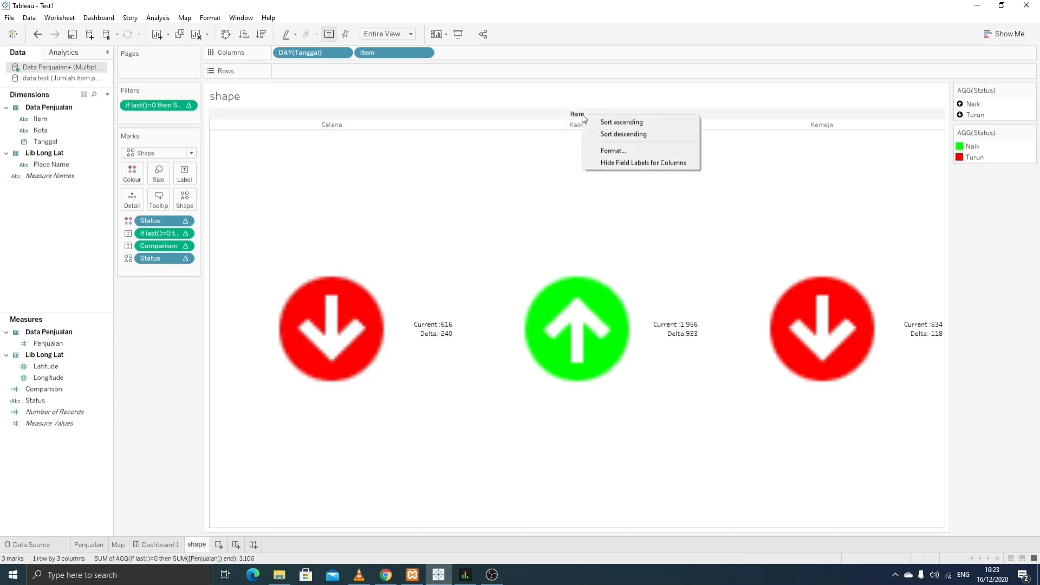
# - Hide the Item field label and set worksheet shading to None
pyautogui.click(629, 163)
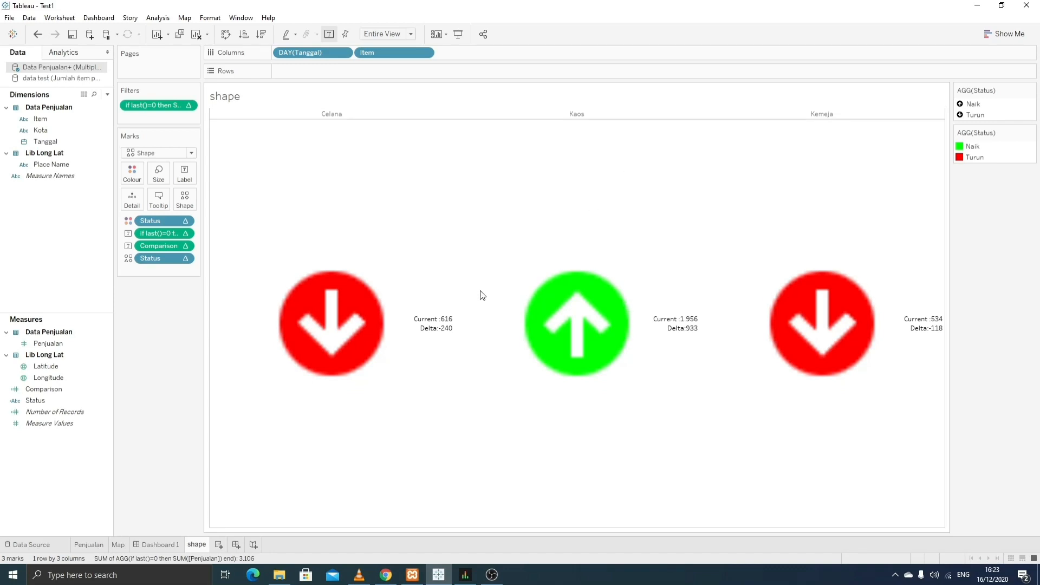
pyautogui.rightClick(341, 177)
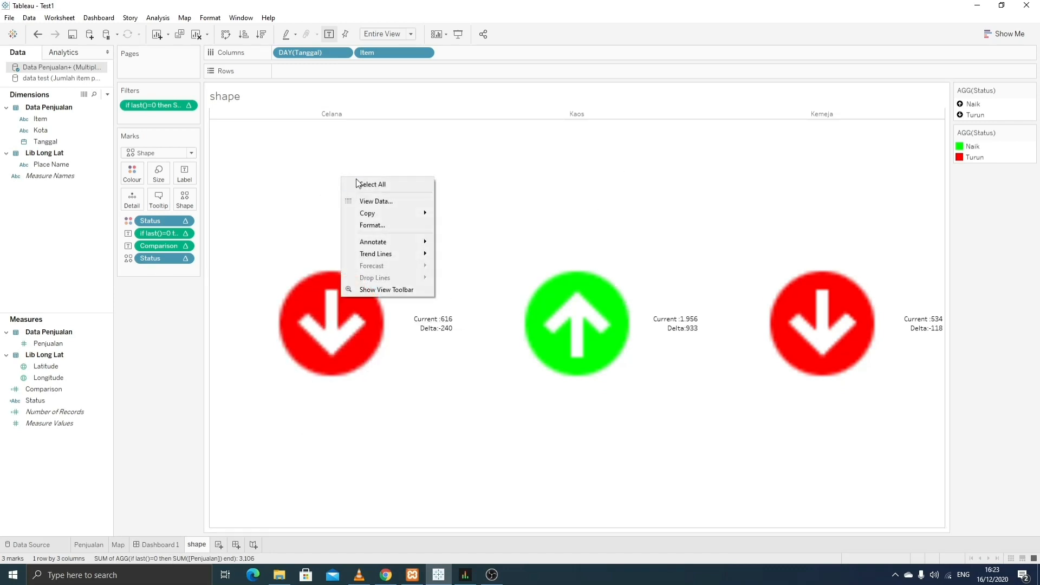
pyautogui.click(385, 226)
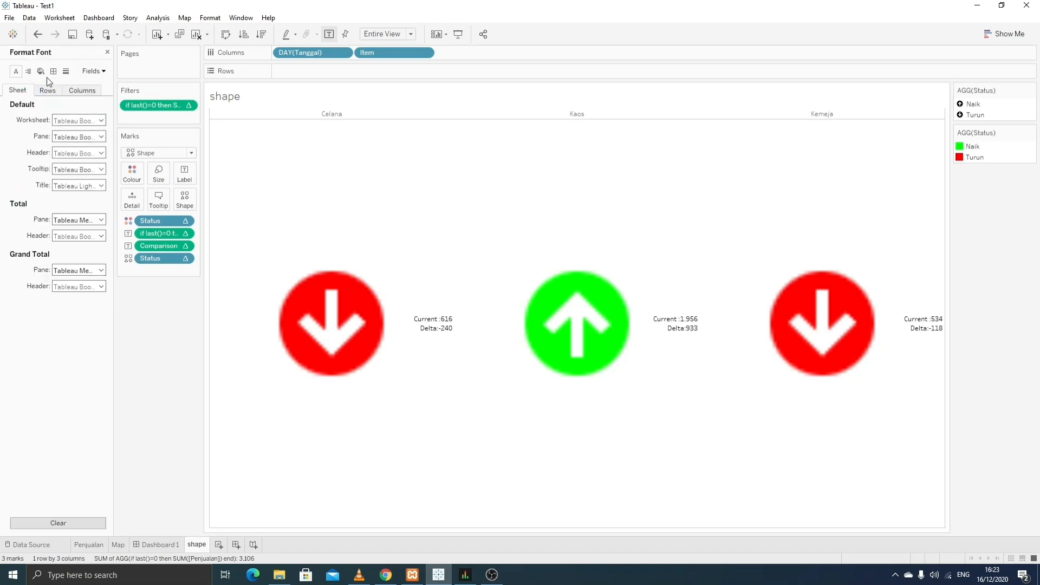
pyautogui.click(41, 71)
pyautogui.click(100, 119)
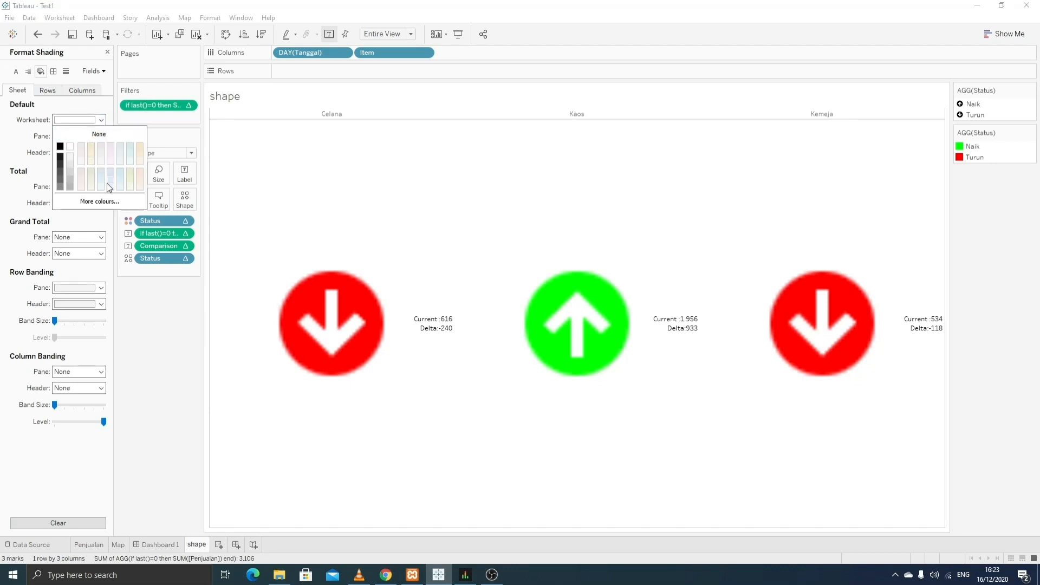
pyautogui.click(87, 134)
# - Set the grand total and row divider borders for rows to None
pyautogui.click(49, 90)
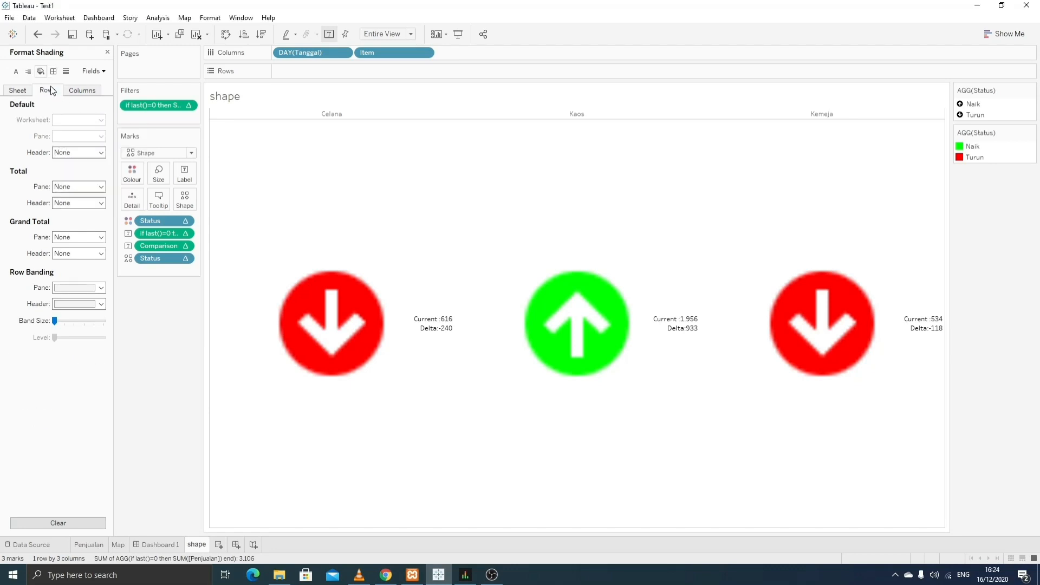
pyautogui.click(53, 71)
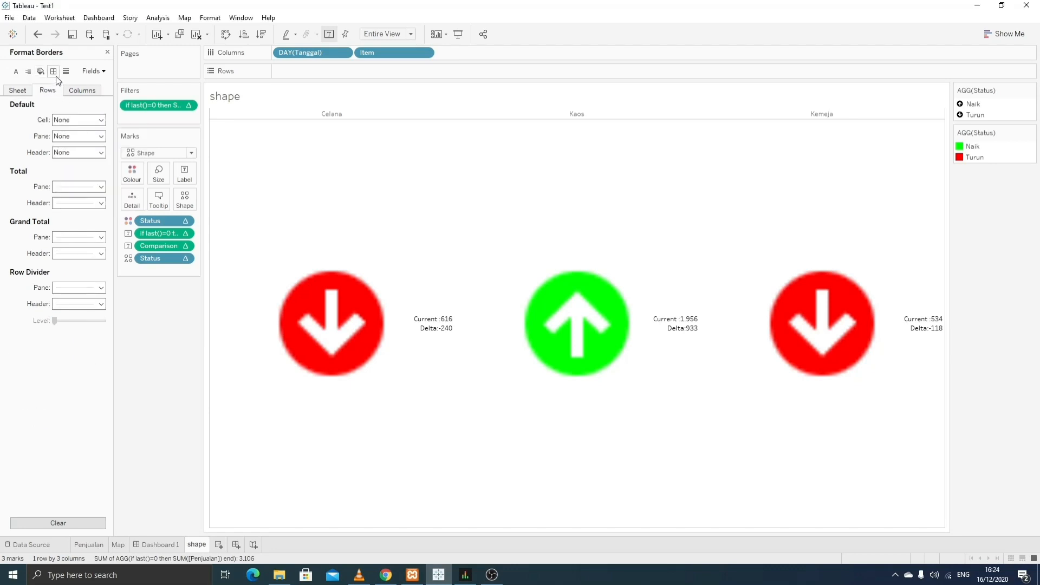
pyautogui.click(101, 236)
pyautogui.click(89, 250)
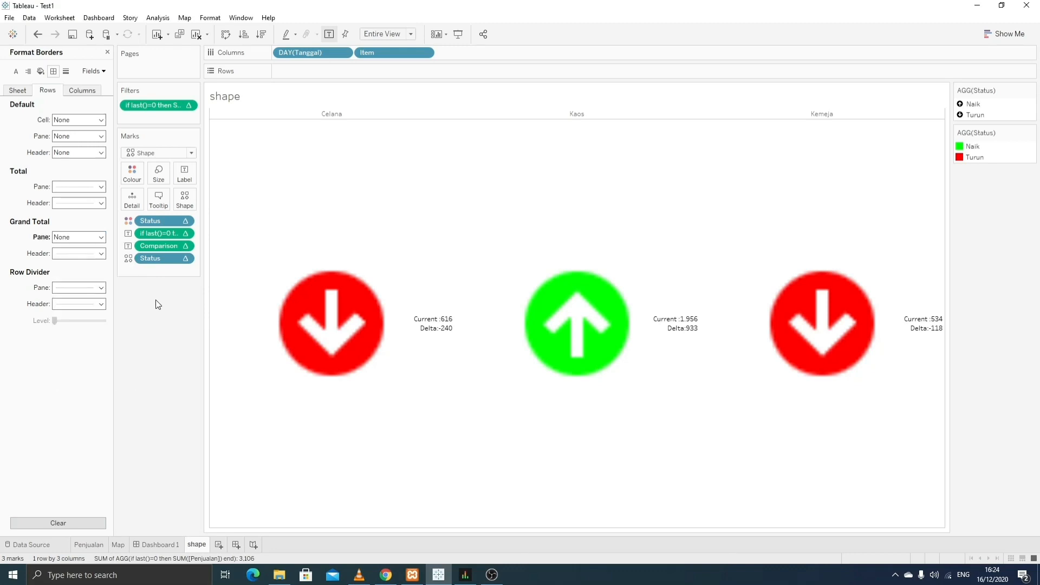
pyautogui.click(101, 287)
pyautogui.click(94, 302)
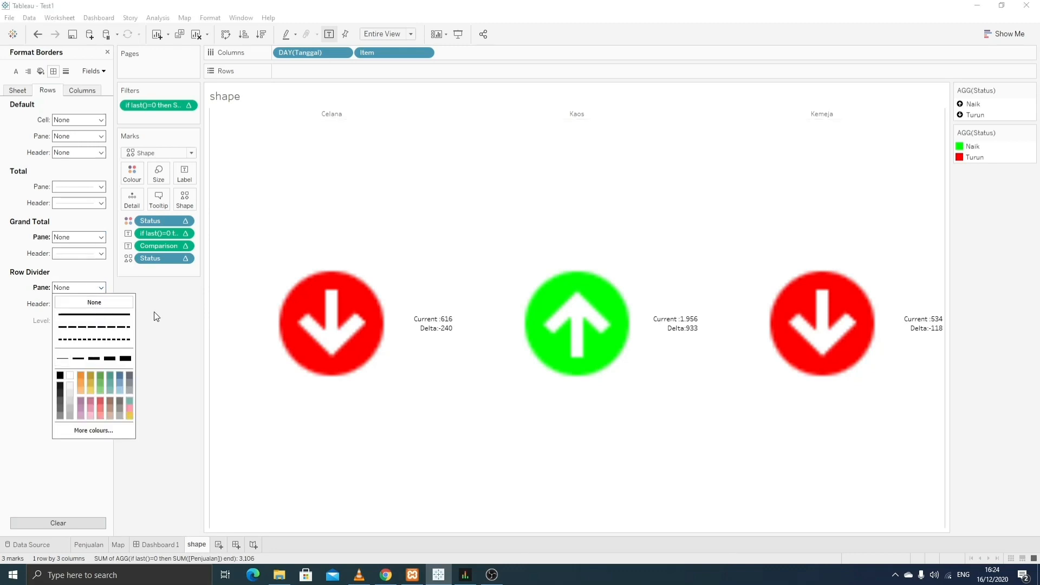
pyautogui.click(75, 164)
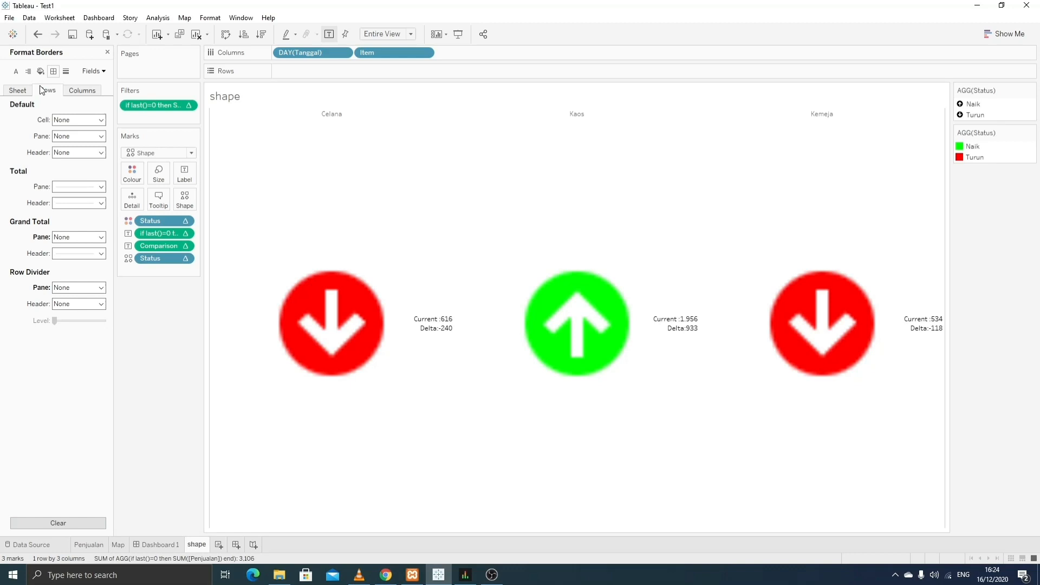
# - Set the grand total and column divider borders for columns to None
pyautogui.click(76, 91)
pyautogui.click(102, 236)
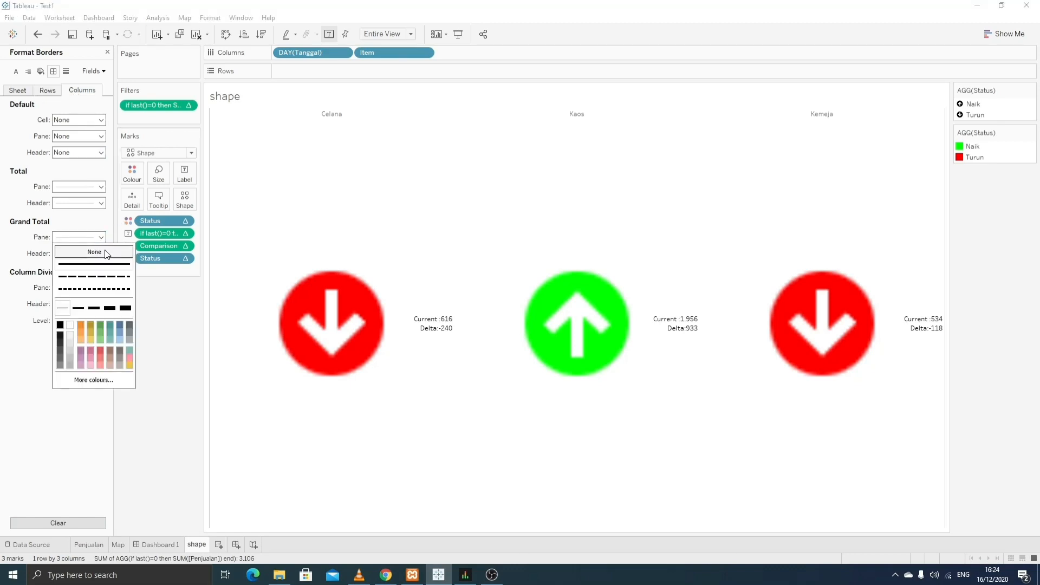
pyautogui.click(81, 251)
pyautogui.click(101, 287)
pyautogui.click(82, 302)
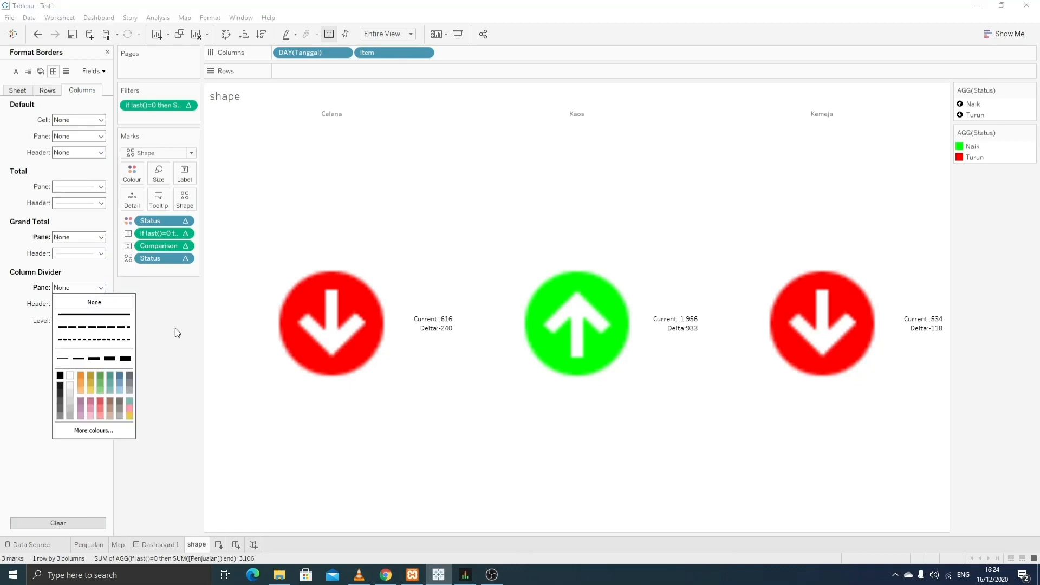
pyautogui.click(169, 545)
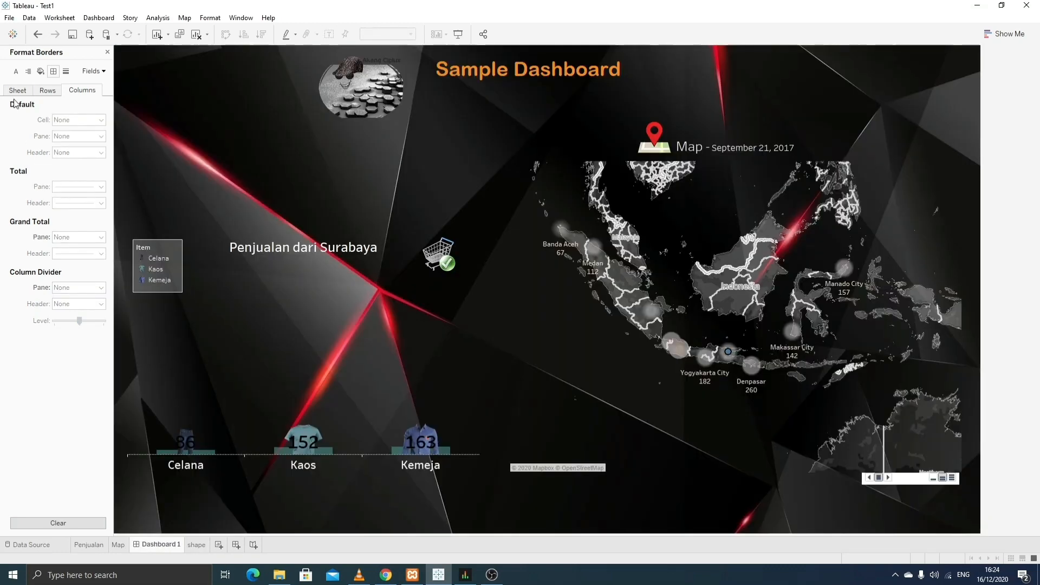
pyautogui.click(108, 52)
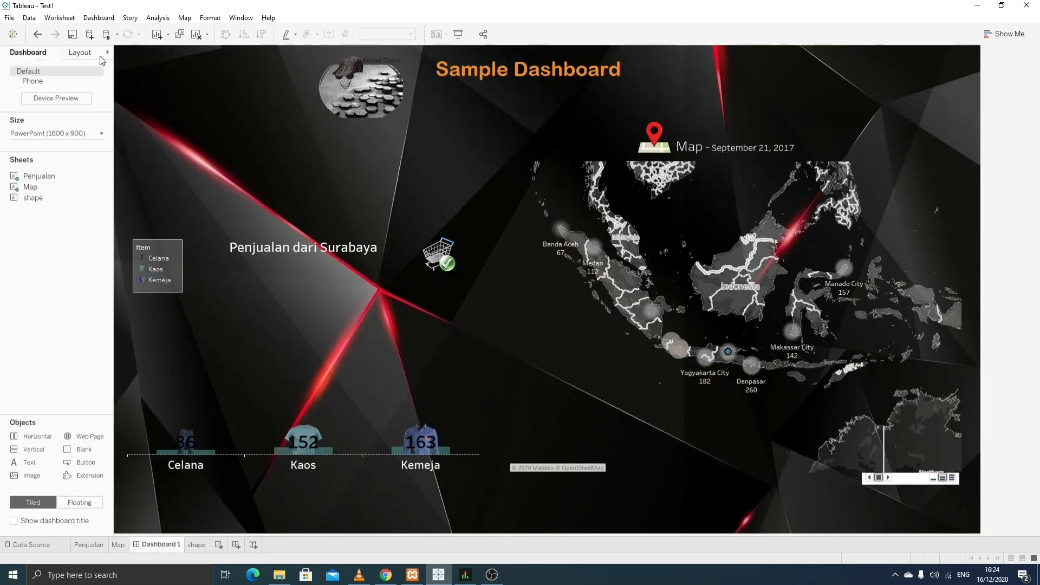